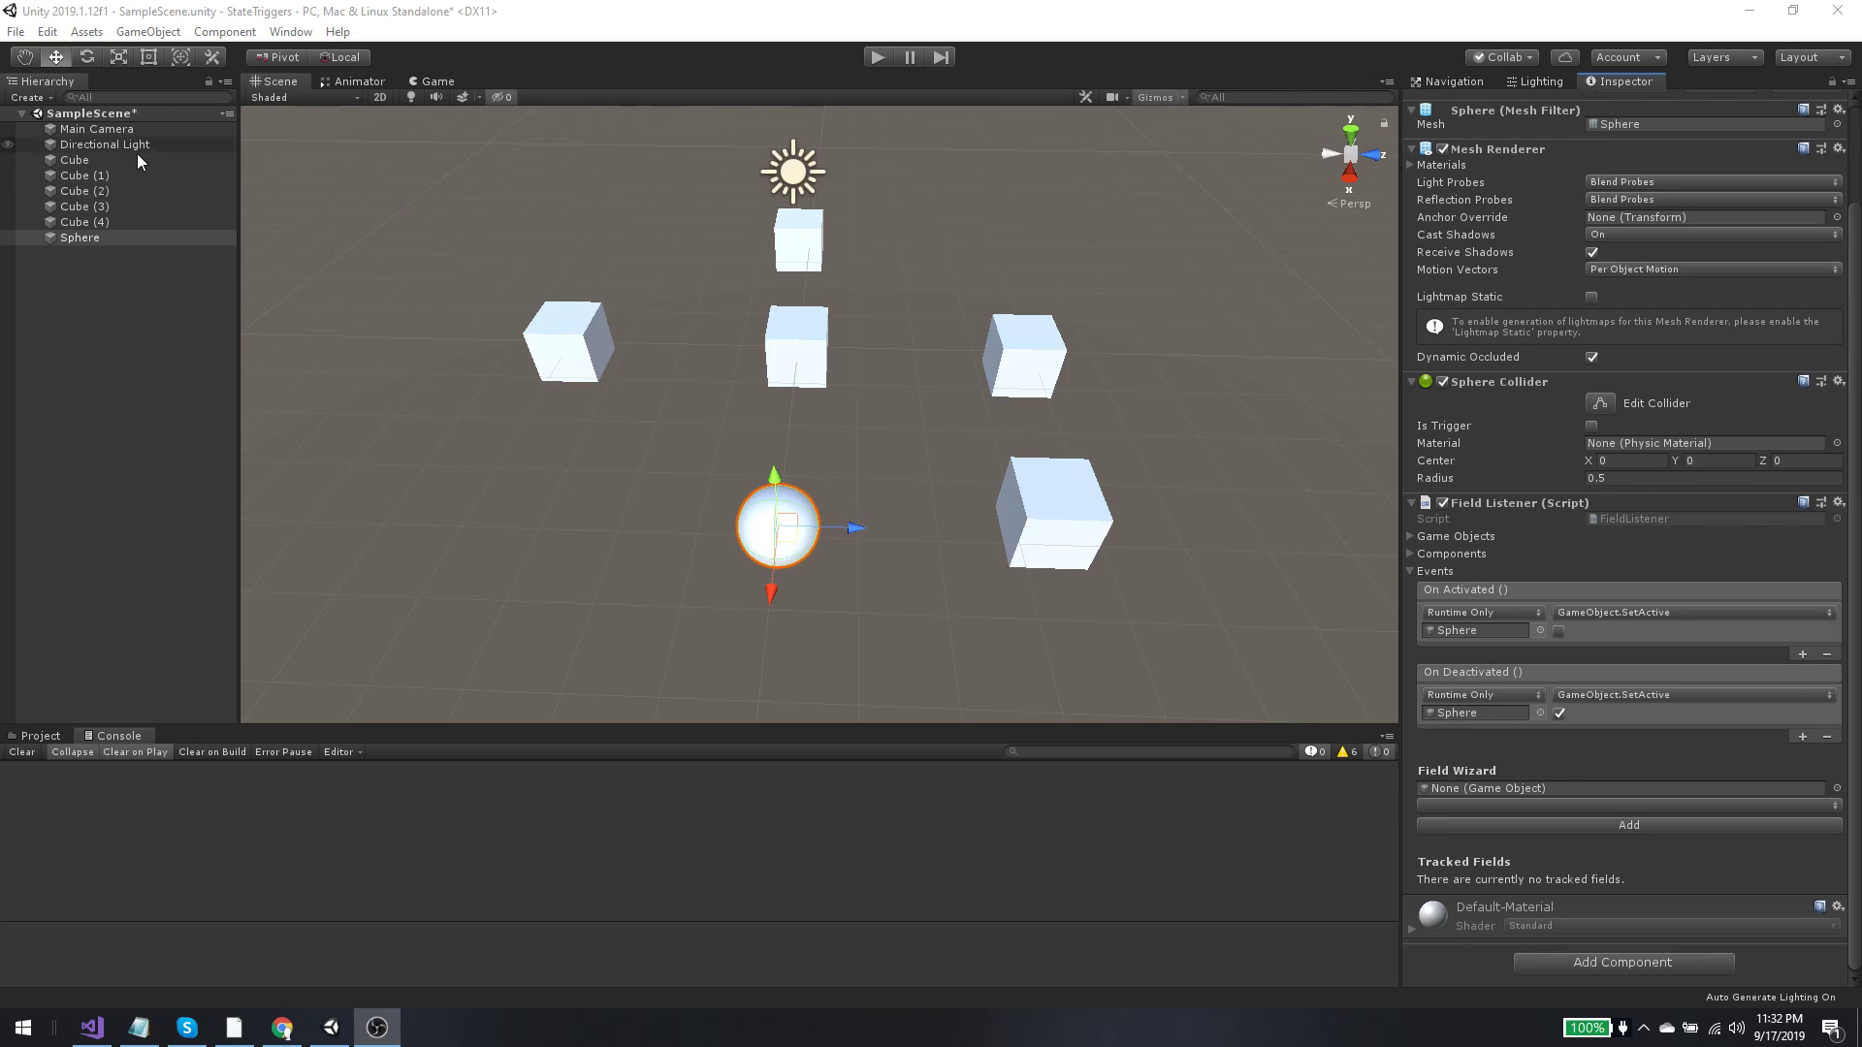
Step: Add a tracked condition clicked == True for Cube to the Sphere's Field Listener using the Field Wizard
{"action": "left_click_drag", "start_coordinate": [77, 238], "coordinate": [1444, 790]}
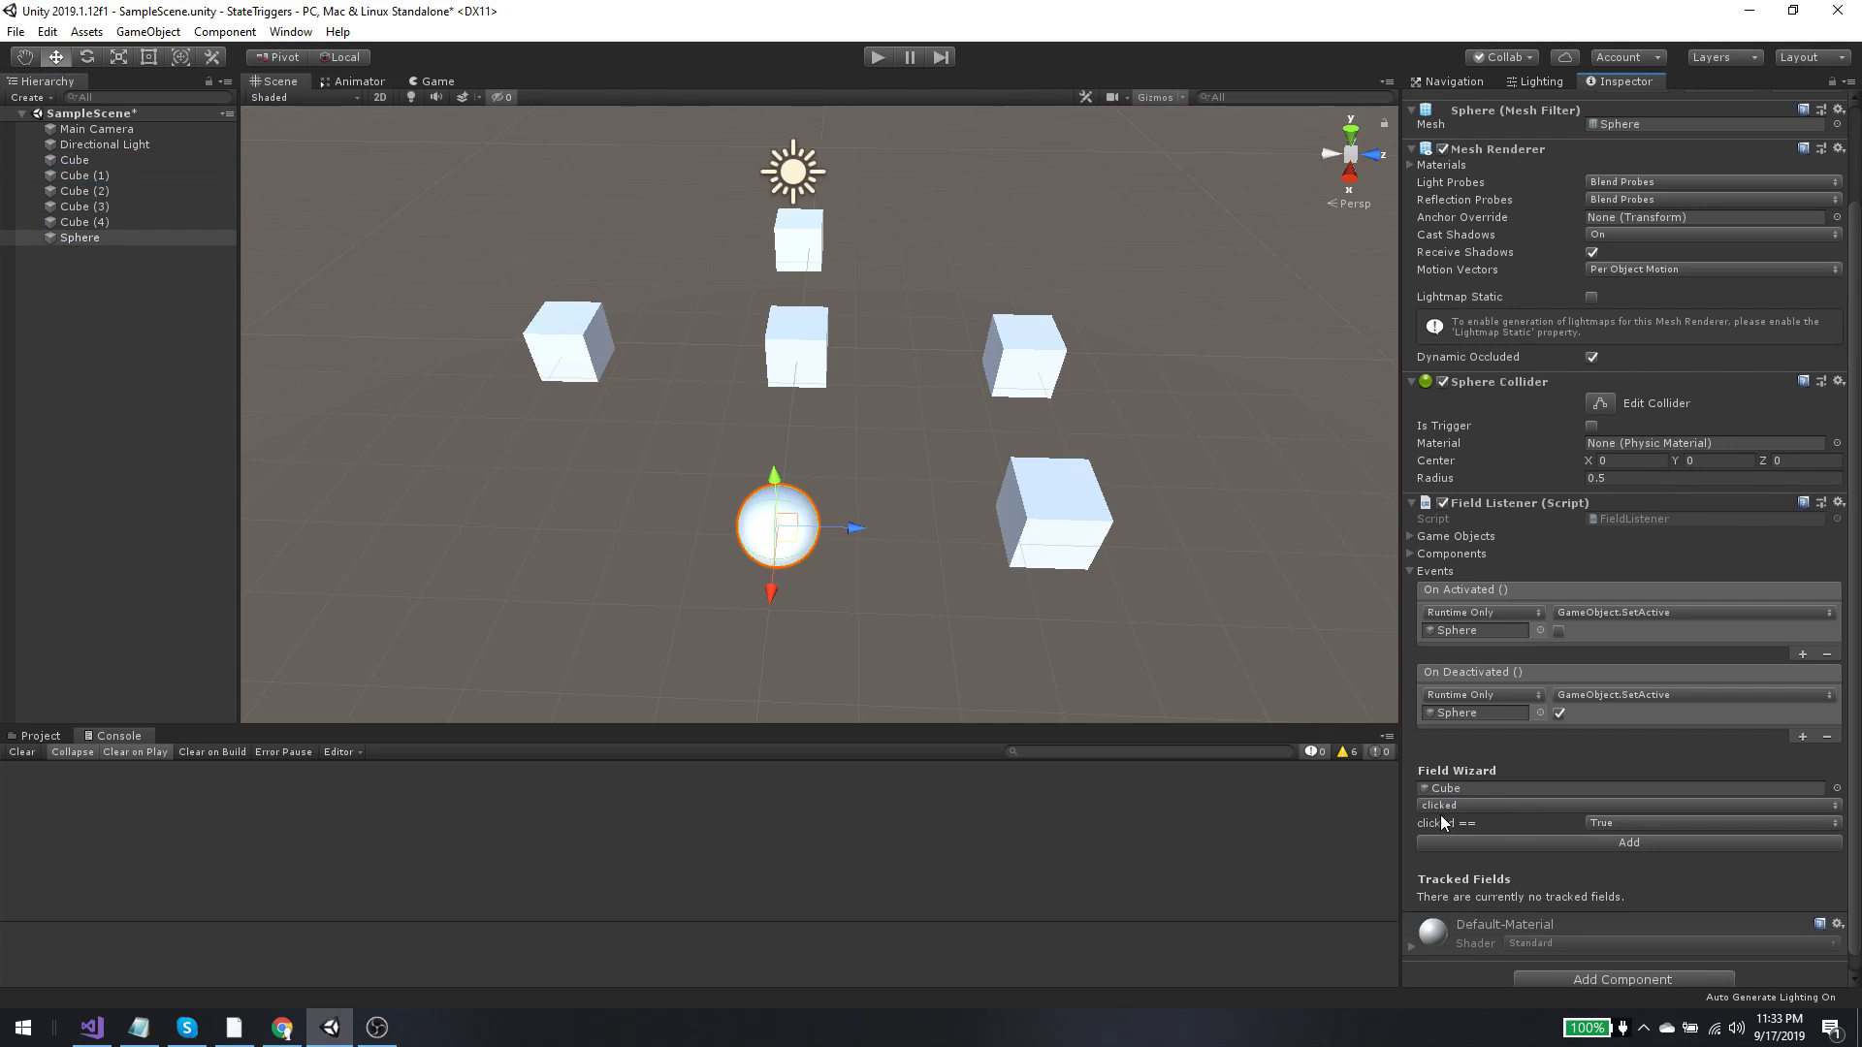
{"action": "left_click", "coordinate": [1597, 842]}
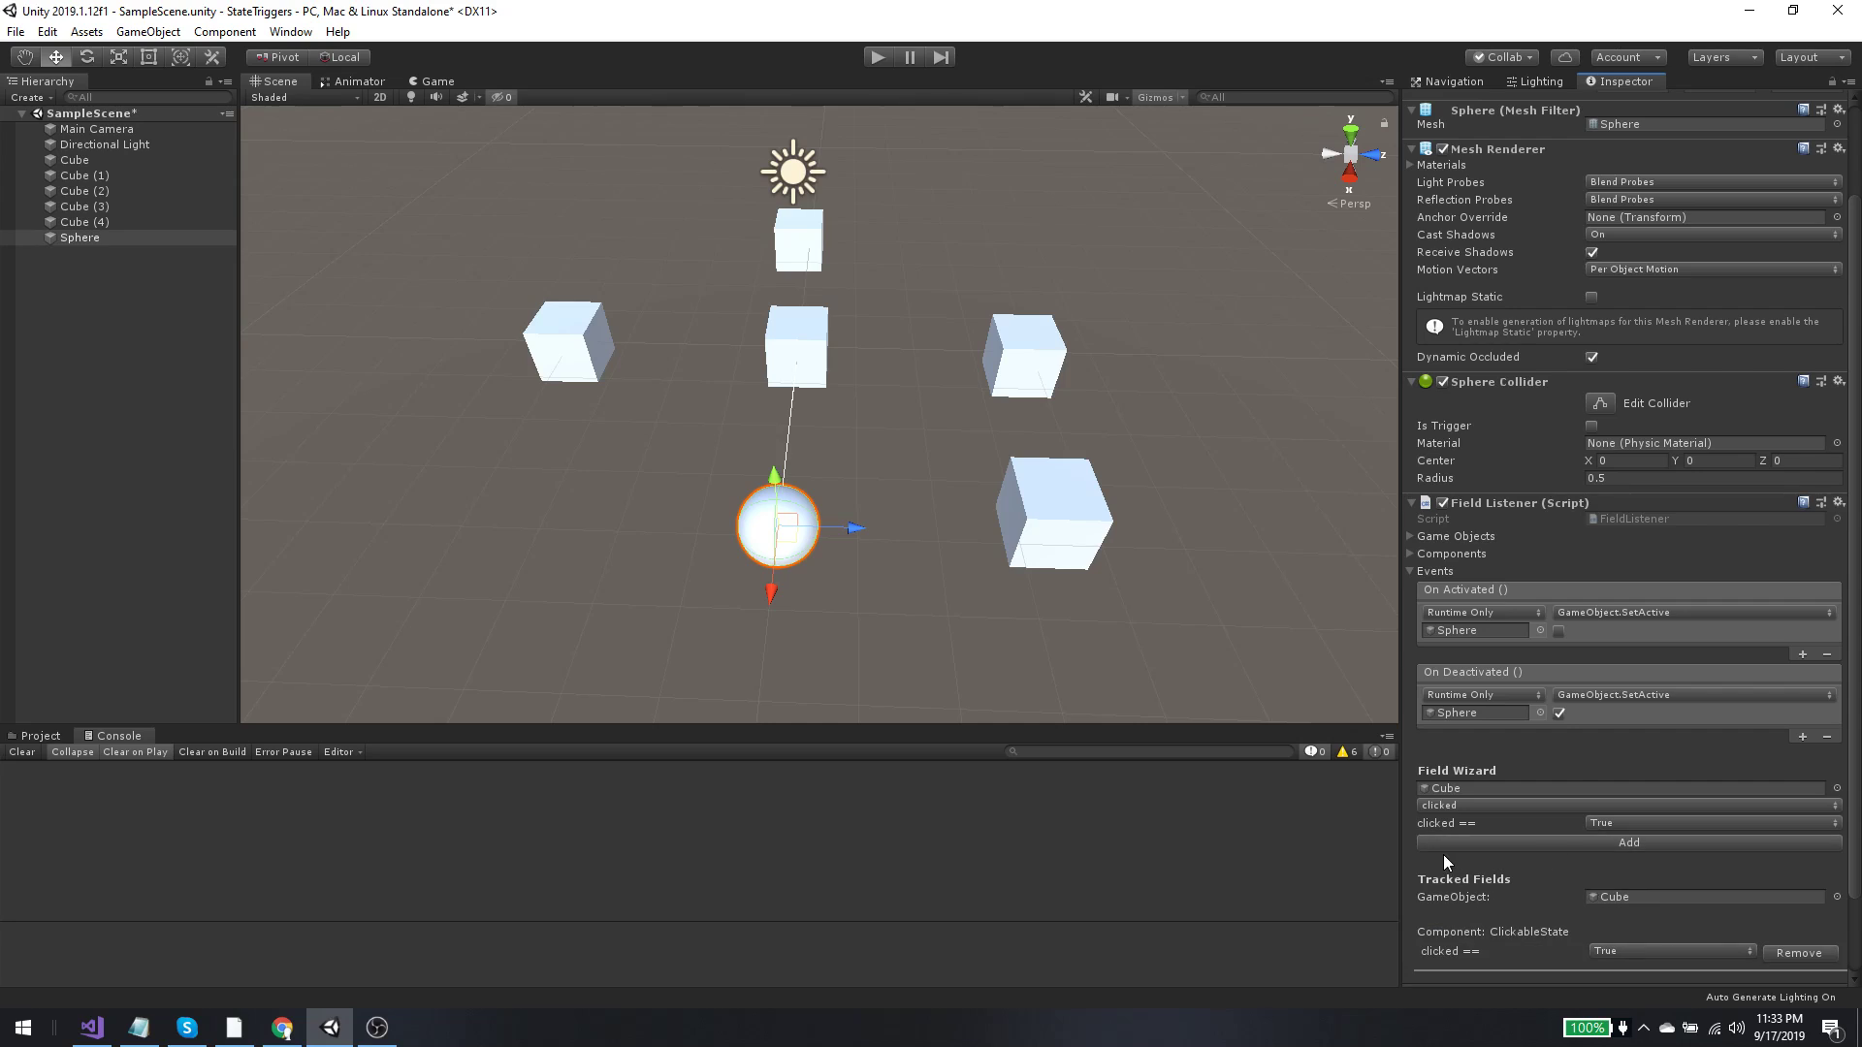
{"action": "scroll", "coordinate": [1441, 849], "scroll_direction": "down", "scroll_amount": 2}
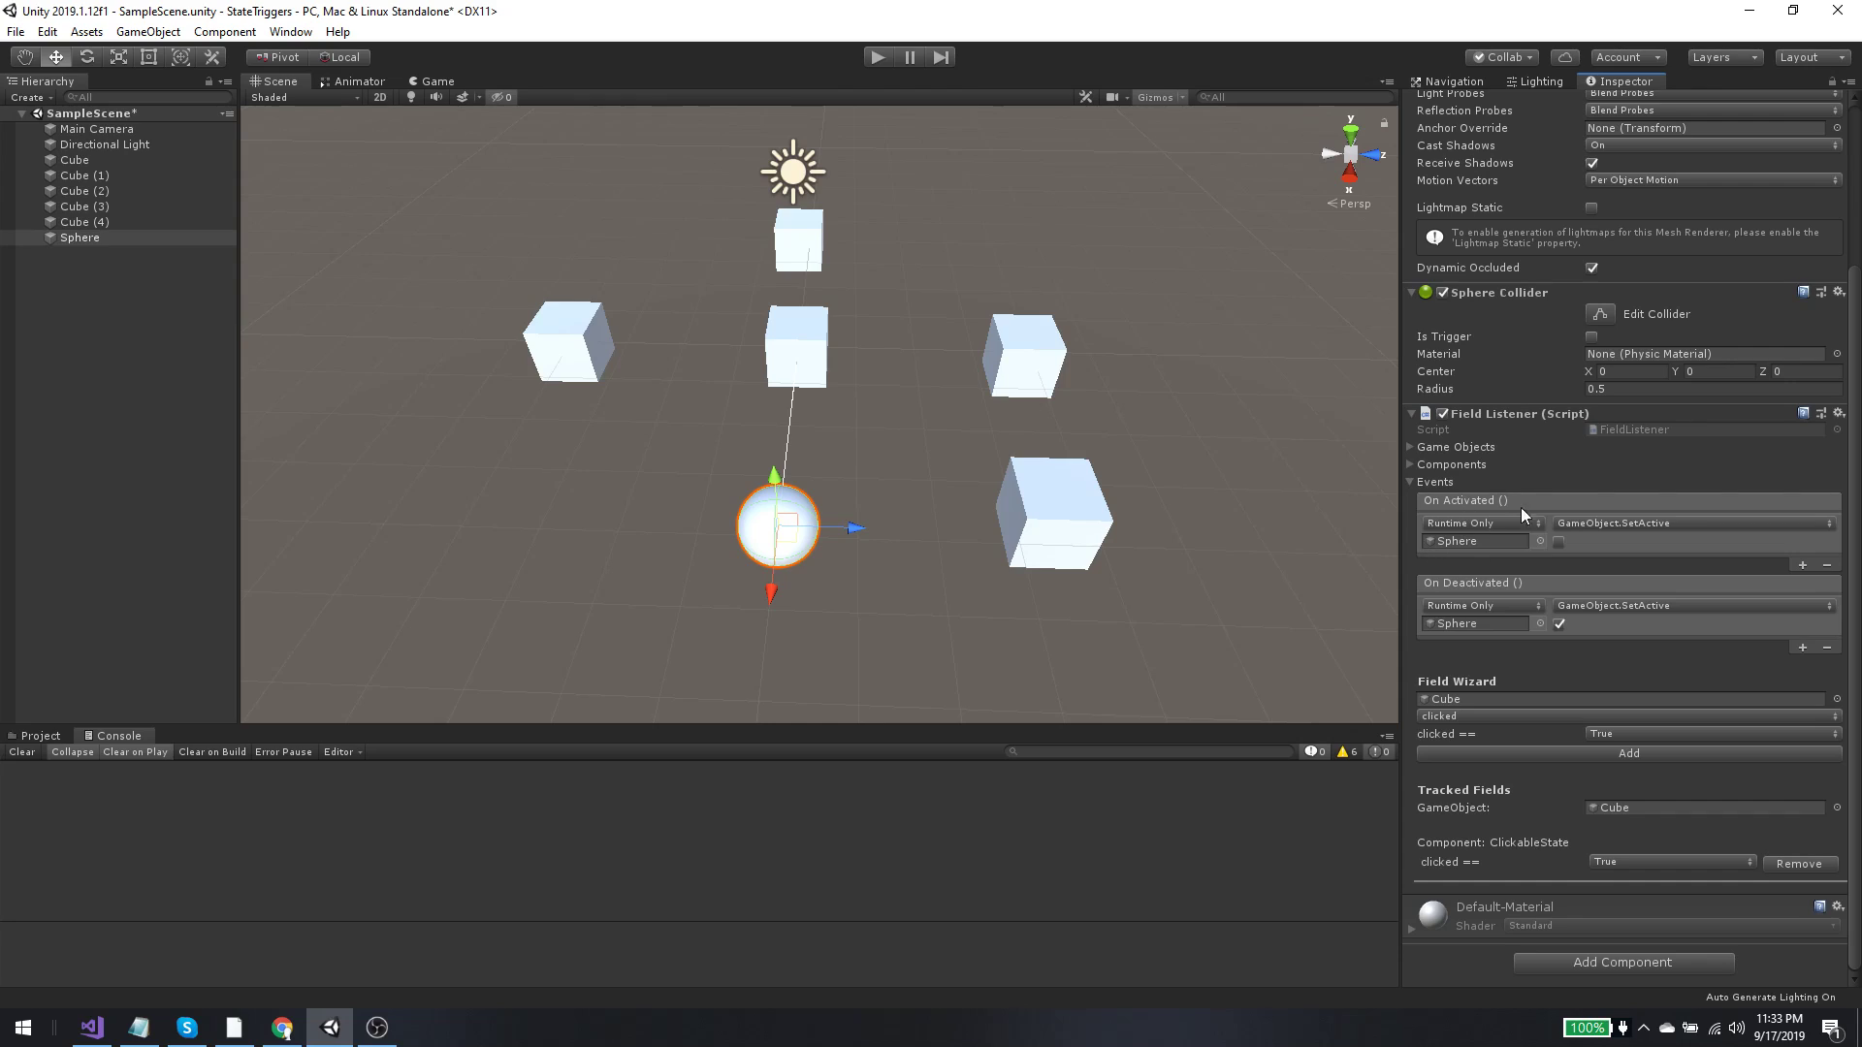
Step: Run the scene, toggle the Cube's clicked state to test the Sphere's listener, and stop play mode
{"action": "left_click", "coordinate": [888, 57]}
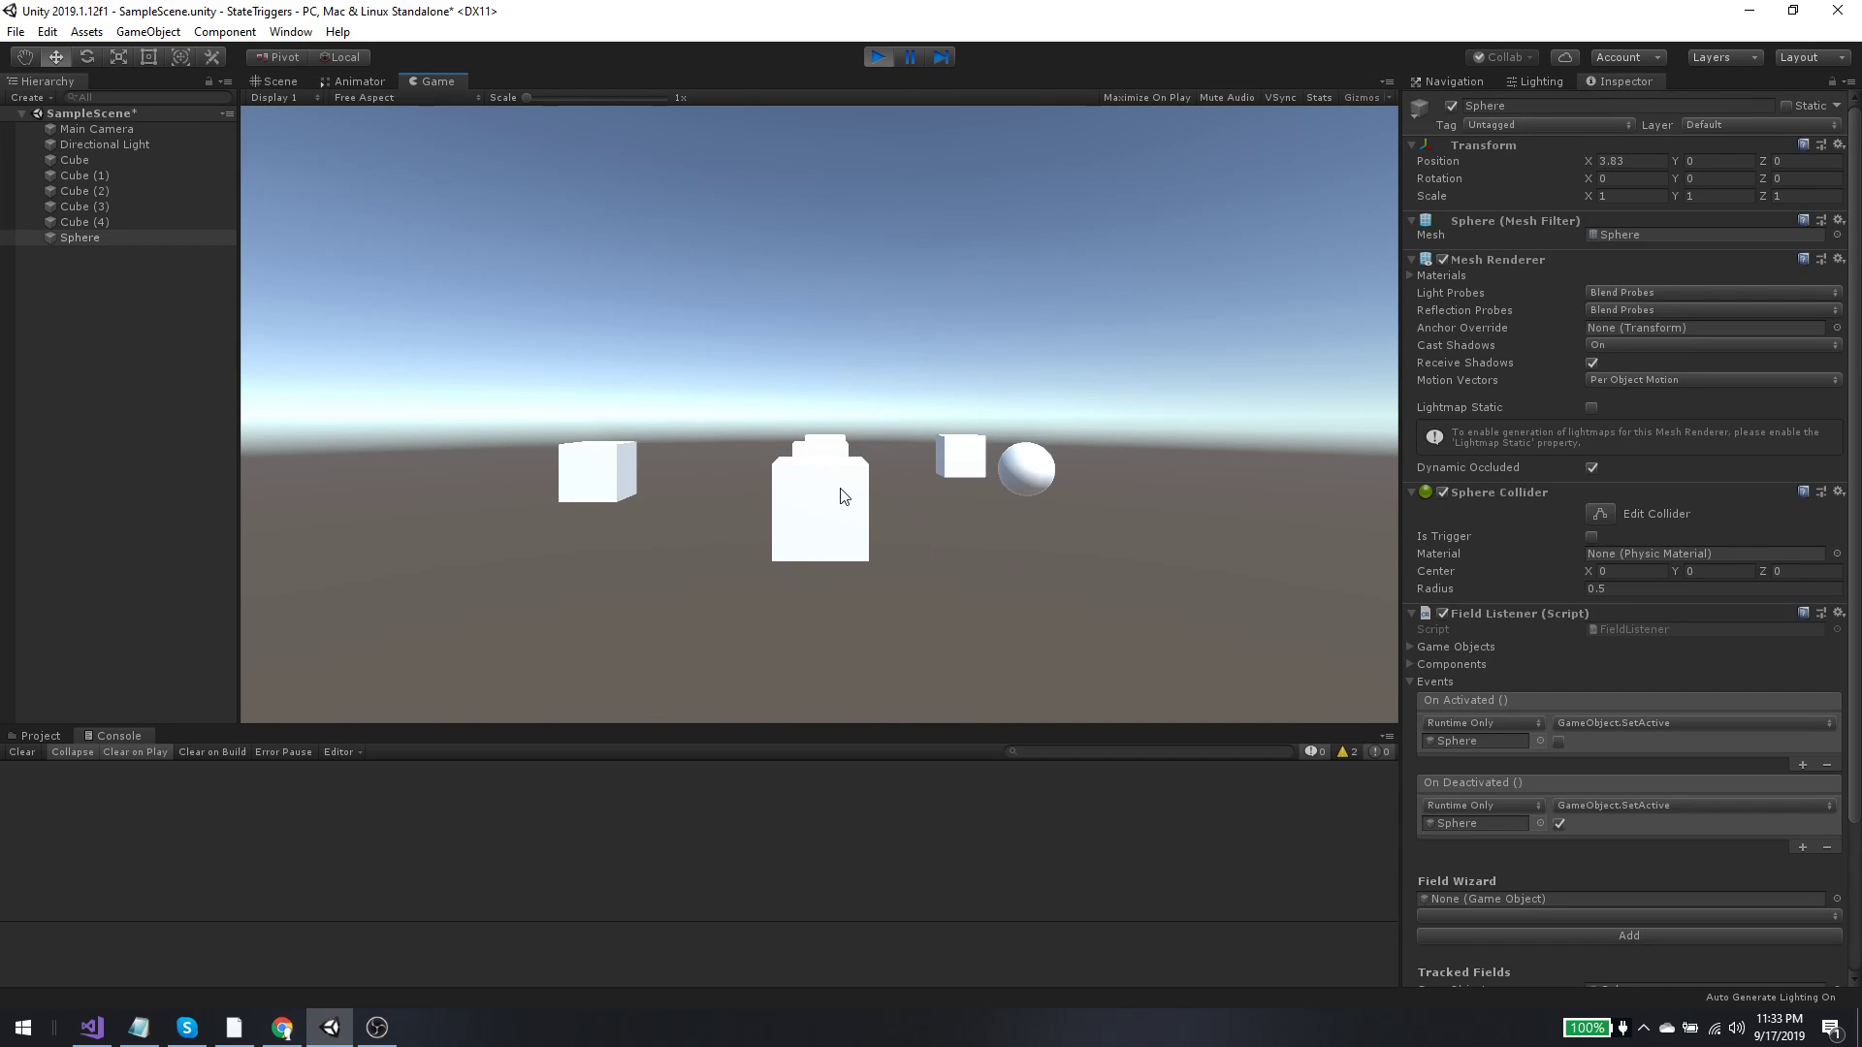
{"action": "left_click", "coordinate": [825, 448]}
{"action": "scroll", "coordinate": [1533, 830], "scroll_direction": "down", "scroll_amount": 4}
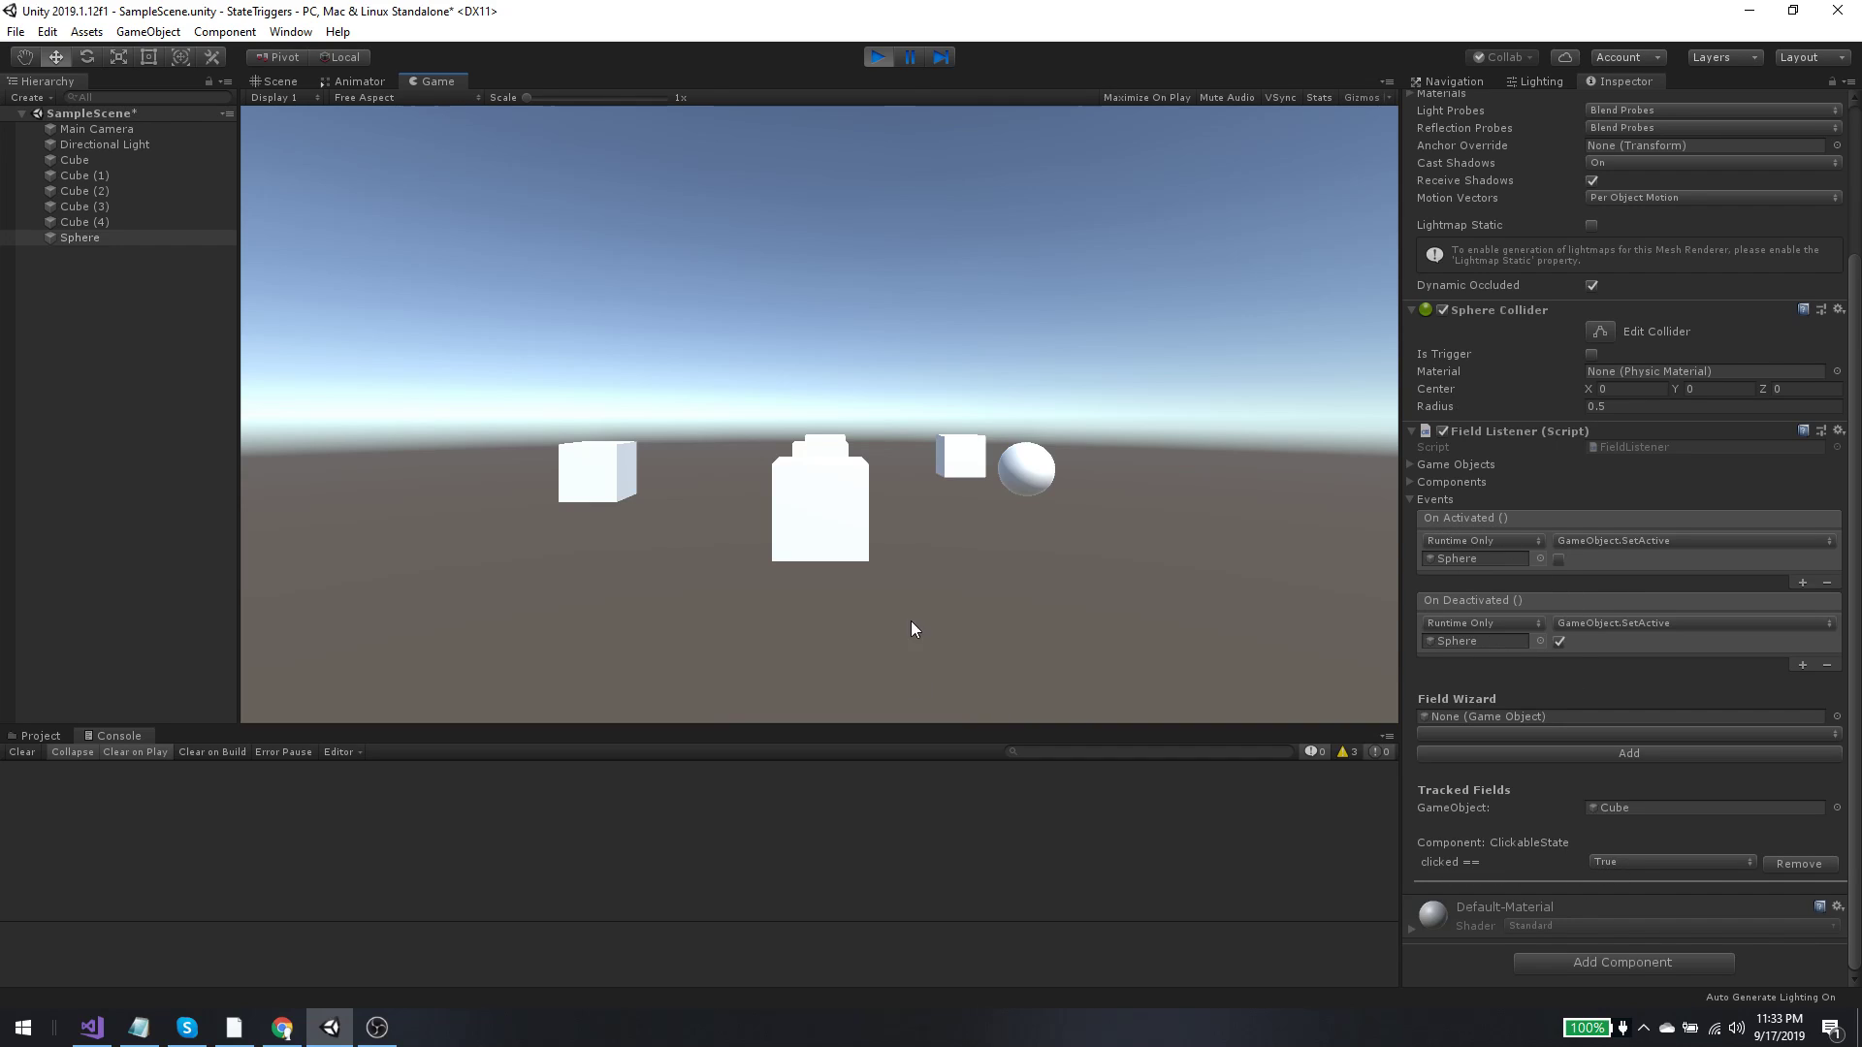
{"action": "left_click", "coordinate": [873, 59]}
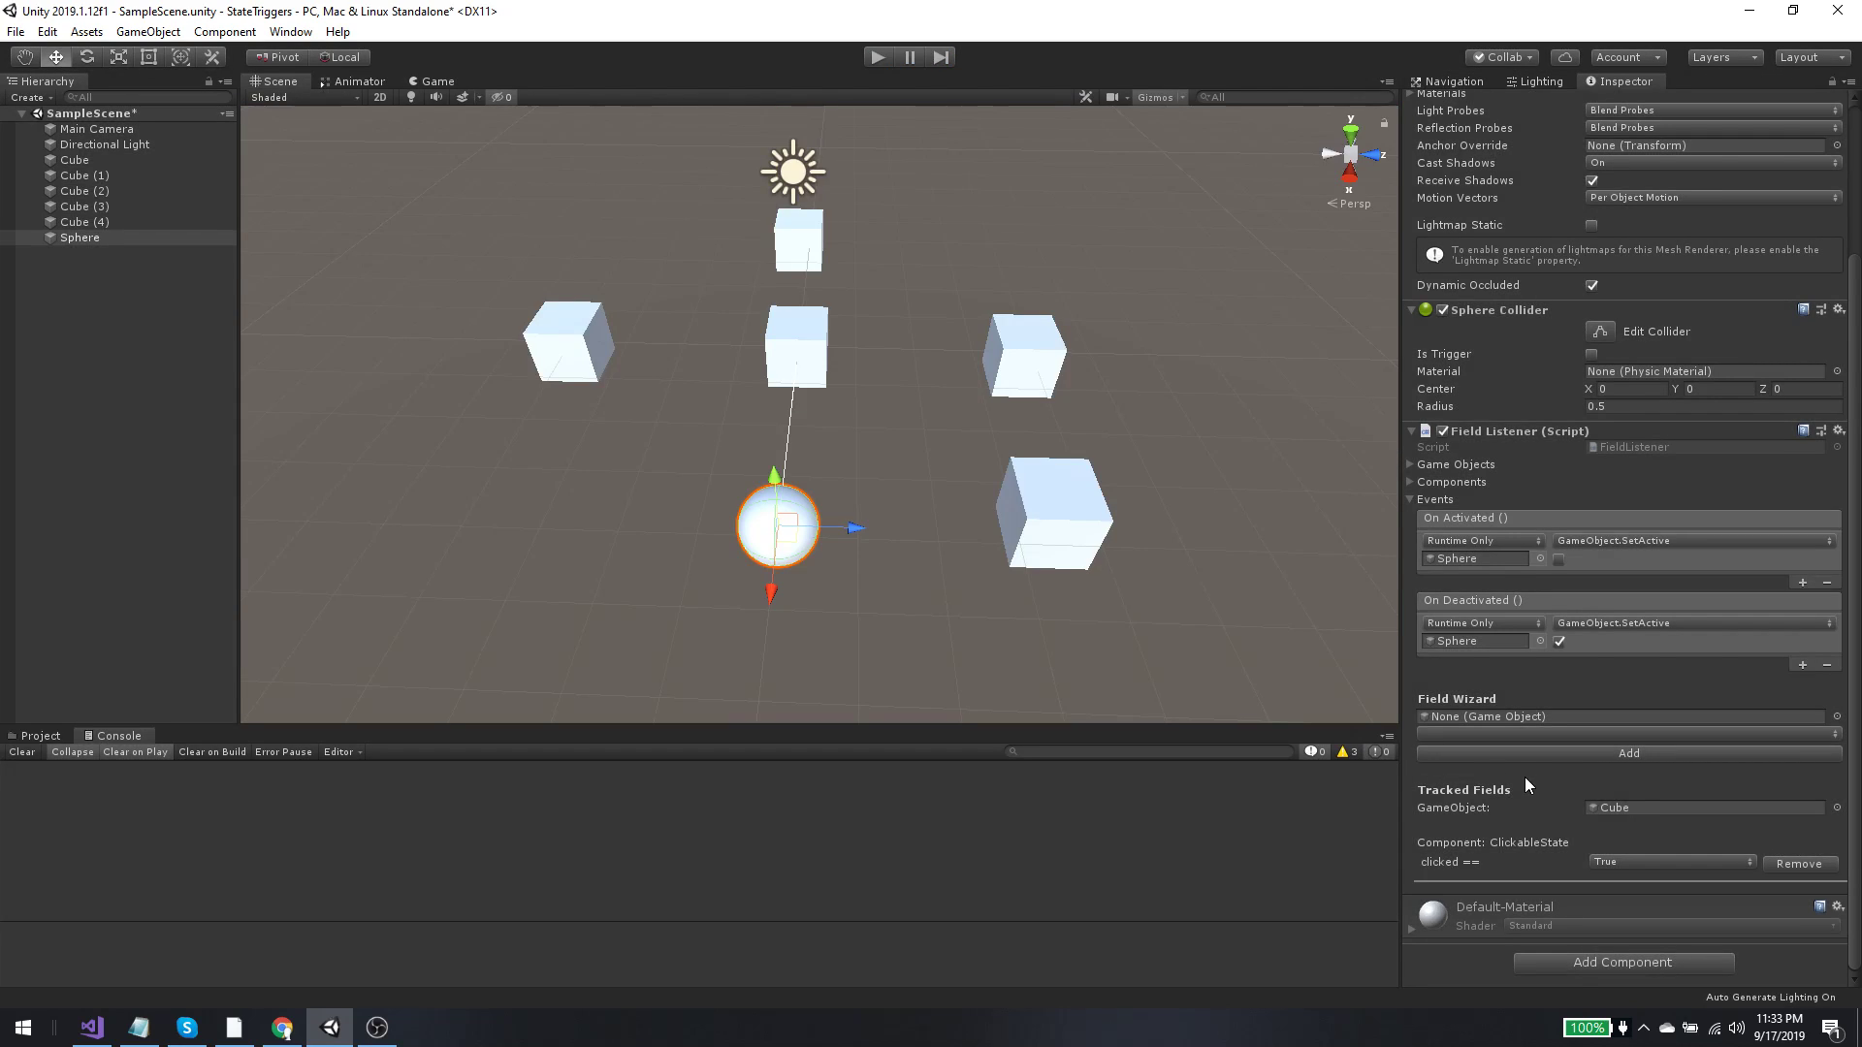
Step: Add a second tracked condition for Cube, spaced == True, to the Sphere's Field Listener
{"action": "left_click_drag", "start_coordinate": [108, 163], "coordinate": [1502, 720]}
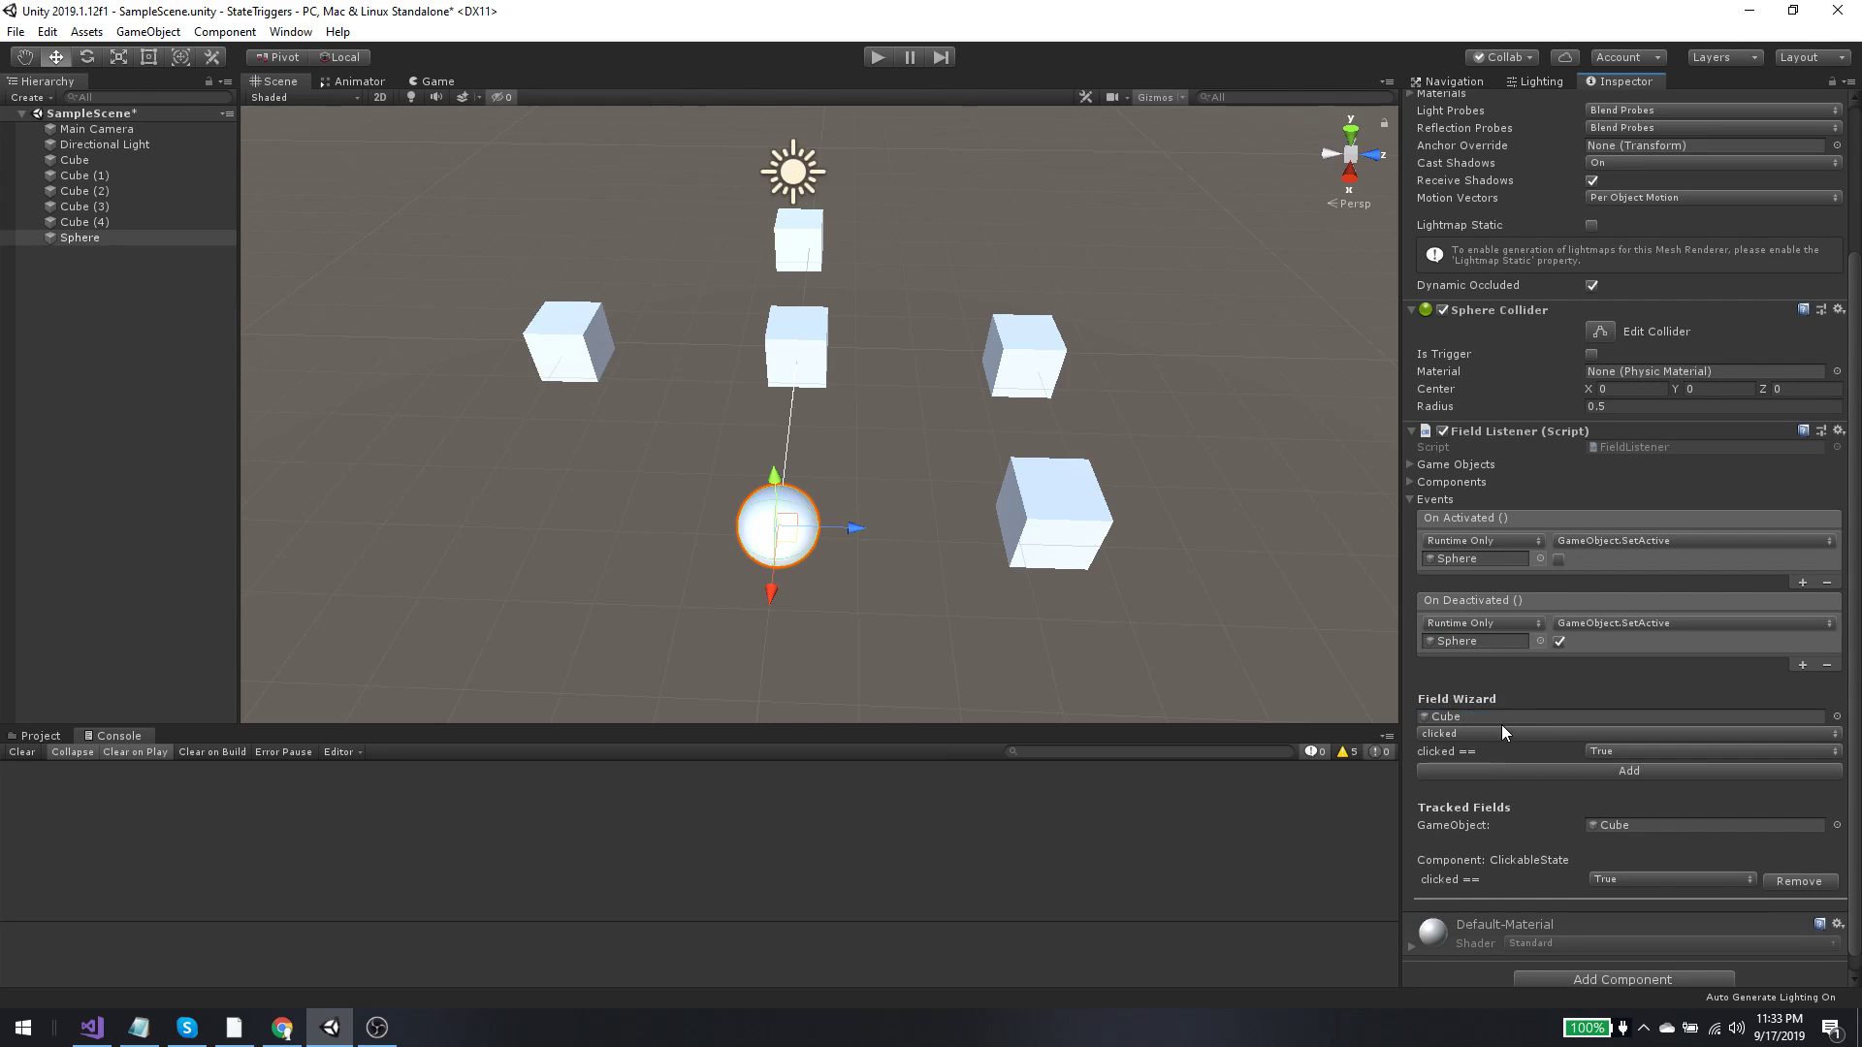
{"action": "left_click", "coordinate": [1450, 734]}
{"action": "left_click", "coordinate": [1484, 772]}
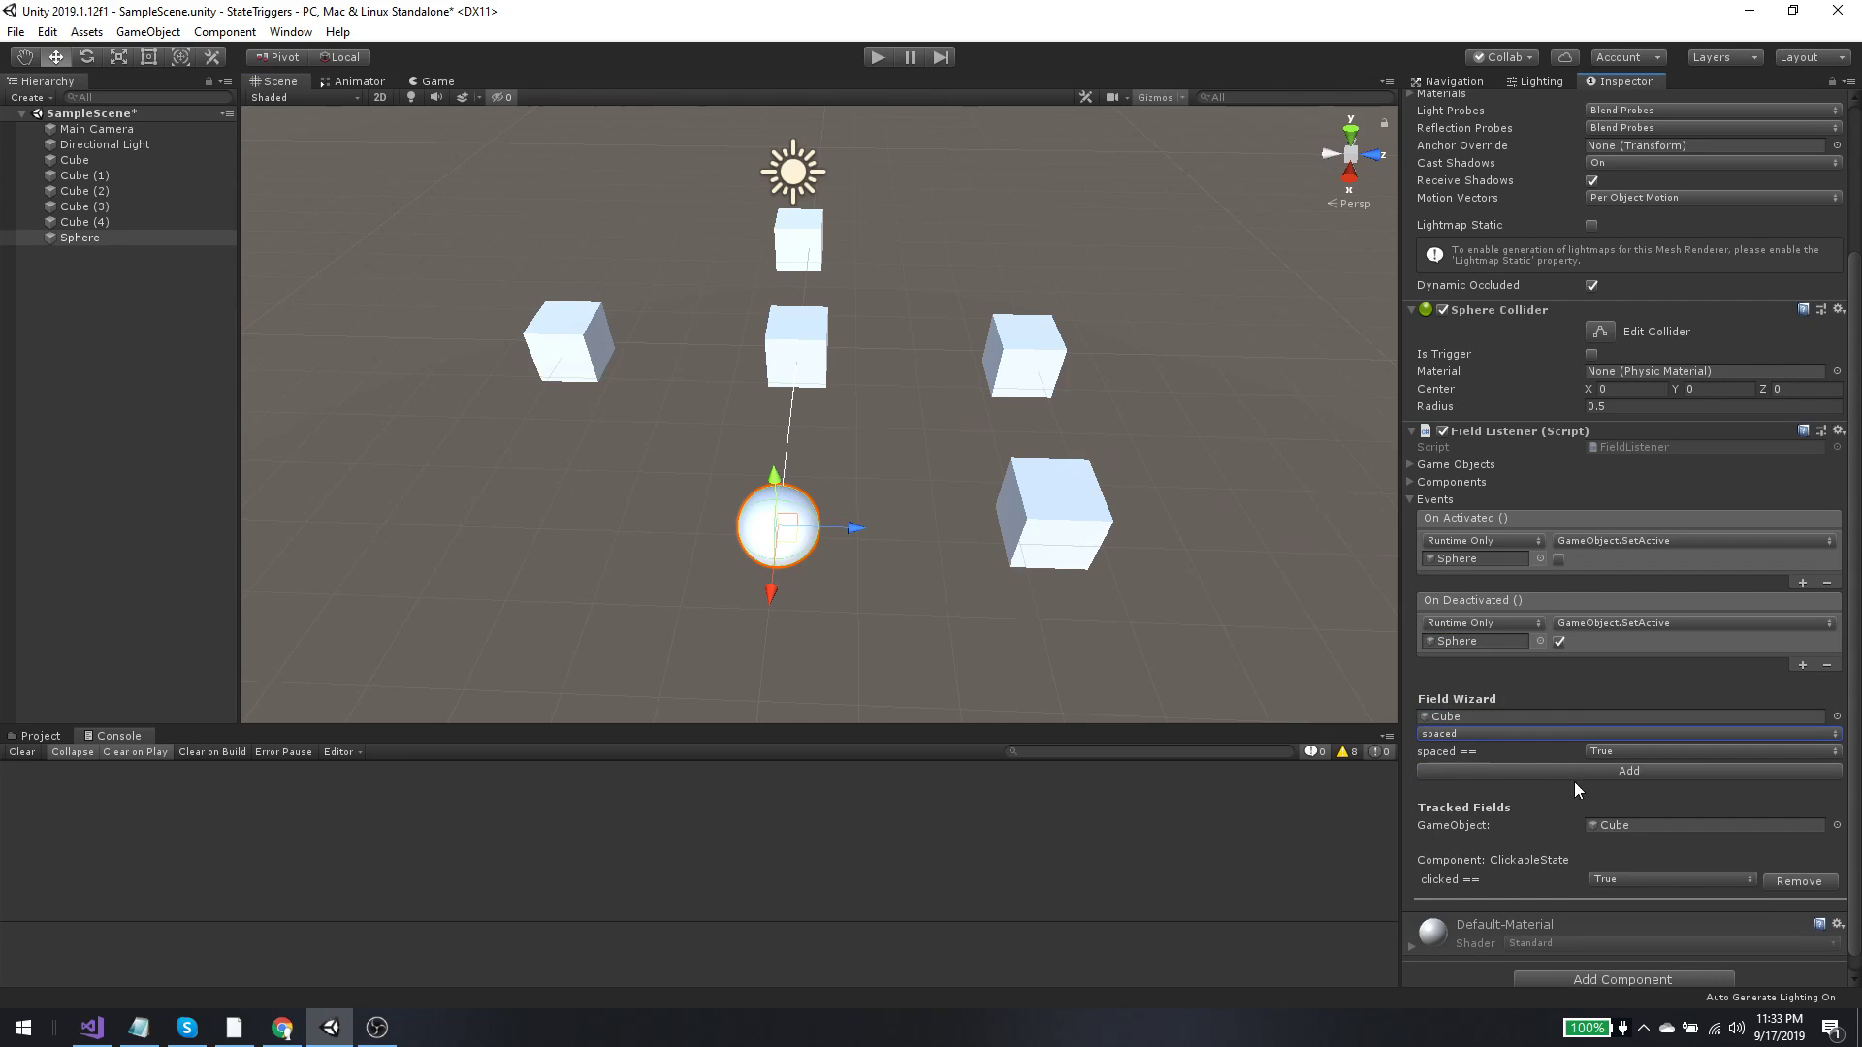
{"action": "left_click", "coordinate": [1632, 776]}
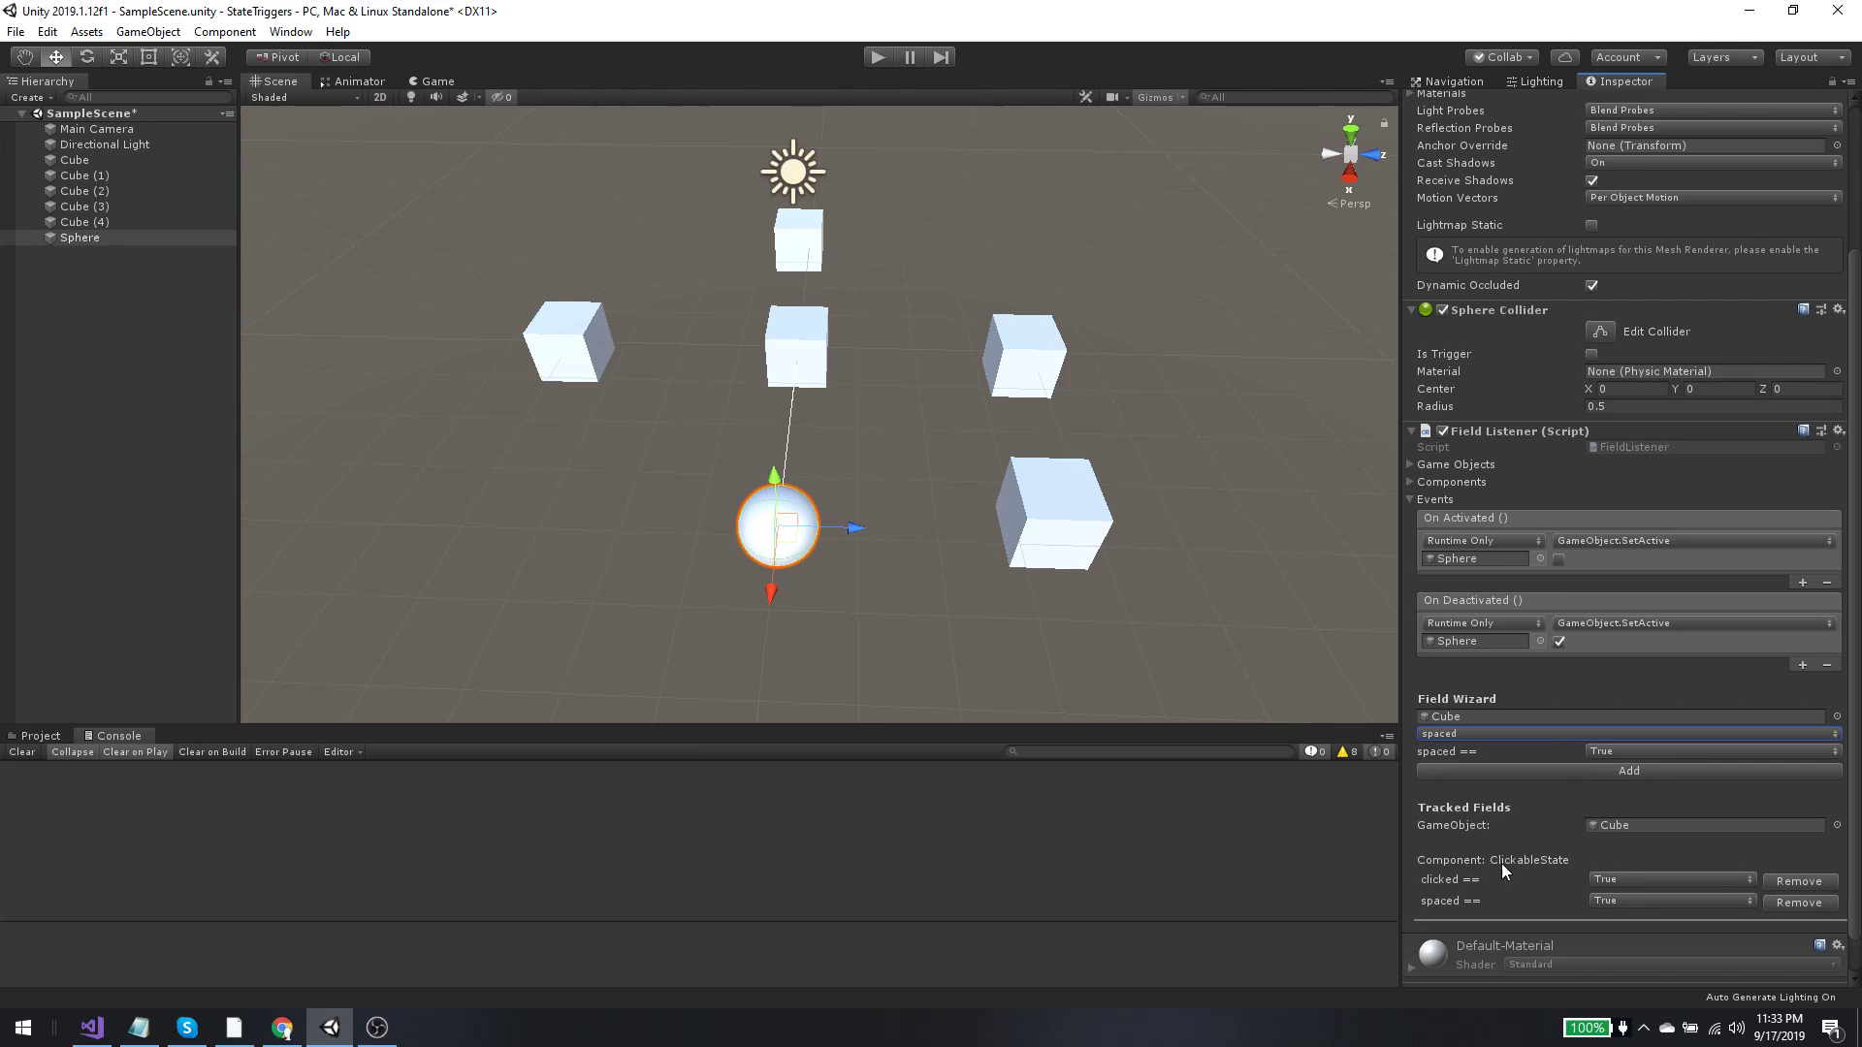
Step: Examine the Clicked and Spaced fields of the Cube's Clickable State component
{"action": "left_click", "coordinate": [1607, 824]}
{"action": "left_click", "coordinate": [73, 159]}
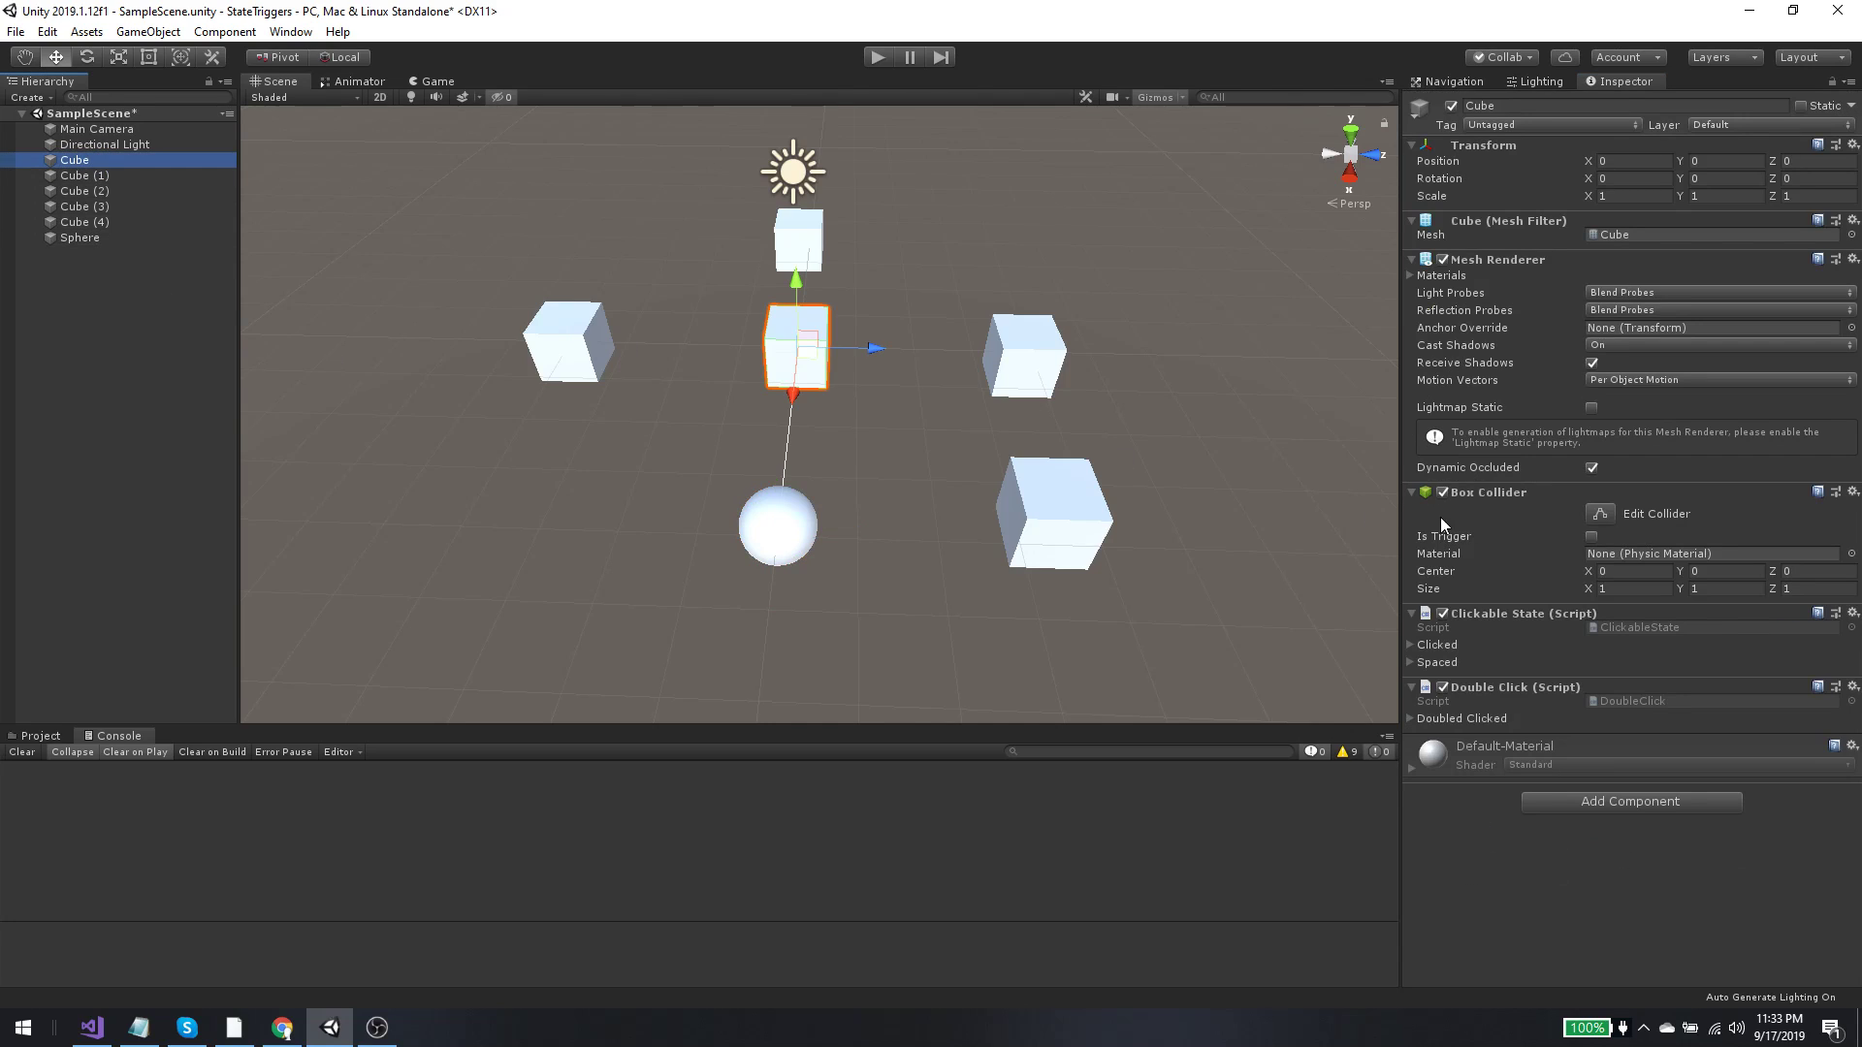
{"action": "left_click", "coordinate": [1411, 644]}
{"action": "left_click", "coordinate": [1411, 644]}
{"action": "left_click", "coordinate": [1410, 662]}
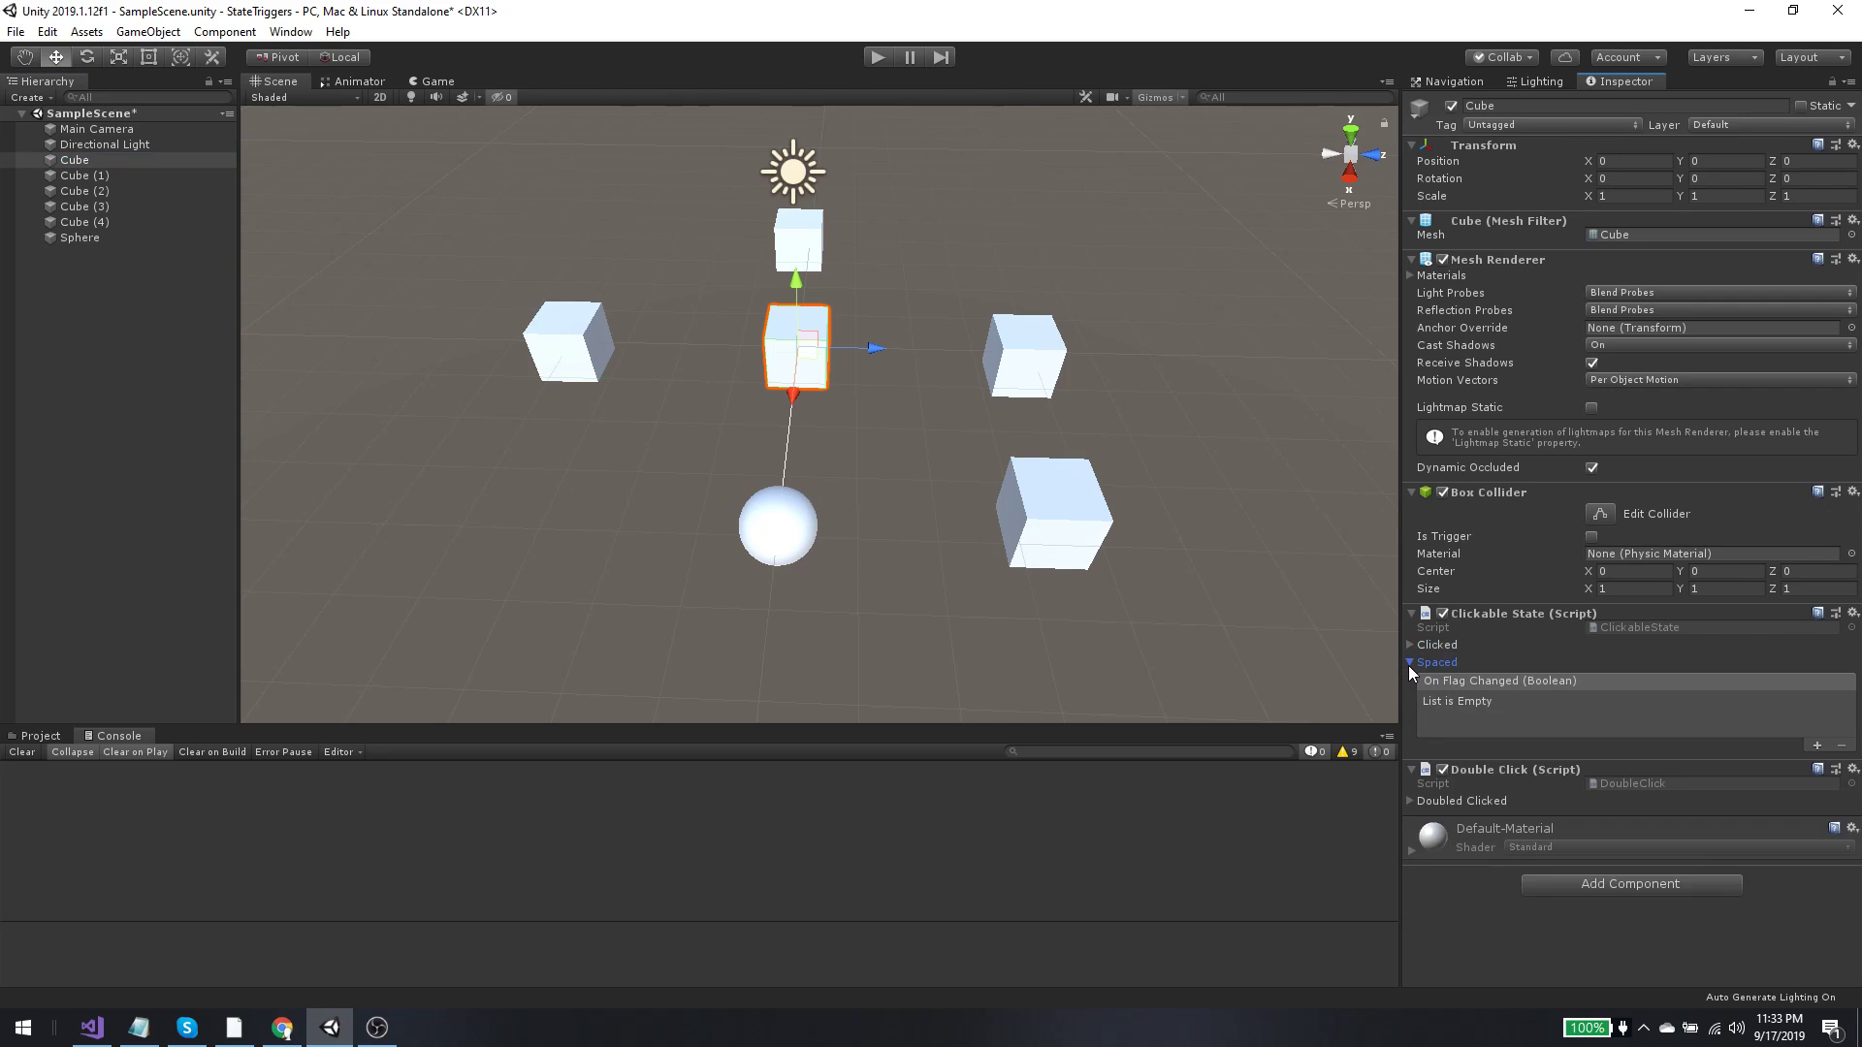
{"action": "left_click", "coordinate": [1408, 665]}
Step: Check the Sphere's tracked fields, run the scene to test the clicked and spaced conditions, and stop play mode
{"action": "left_click", "coordinate": [83, 236]}
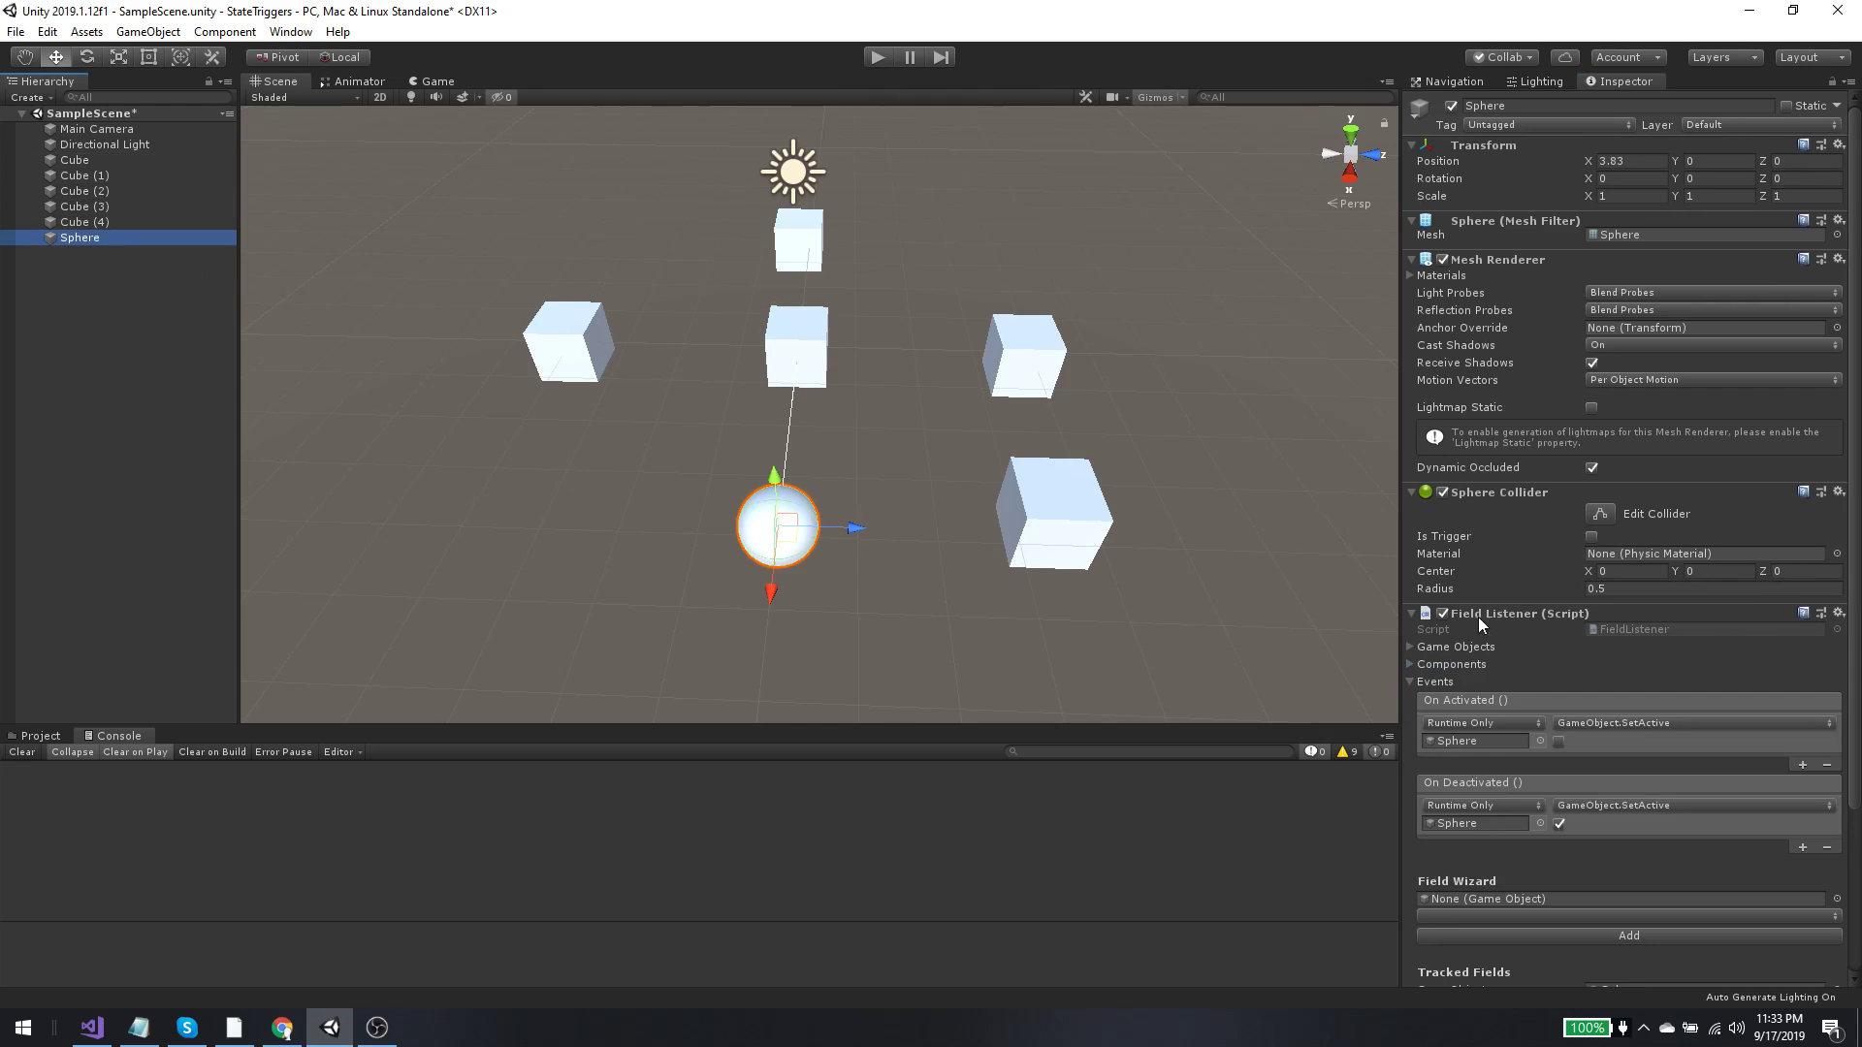
{"action": "scroll", "coordinate": [1457, 863], "scroll_direction": "down", "scroll_amount": 3}
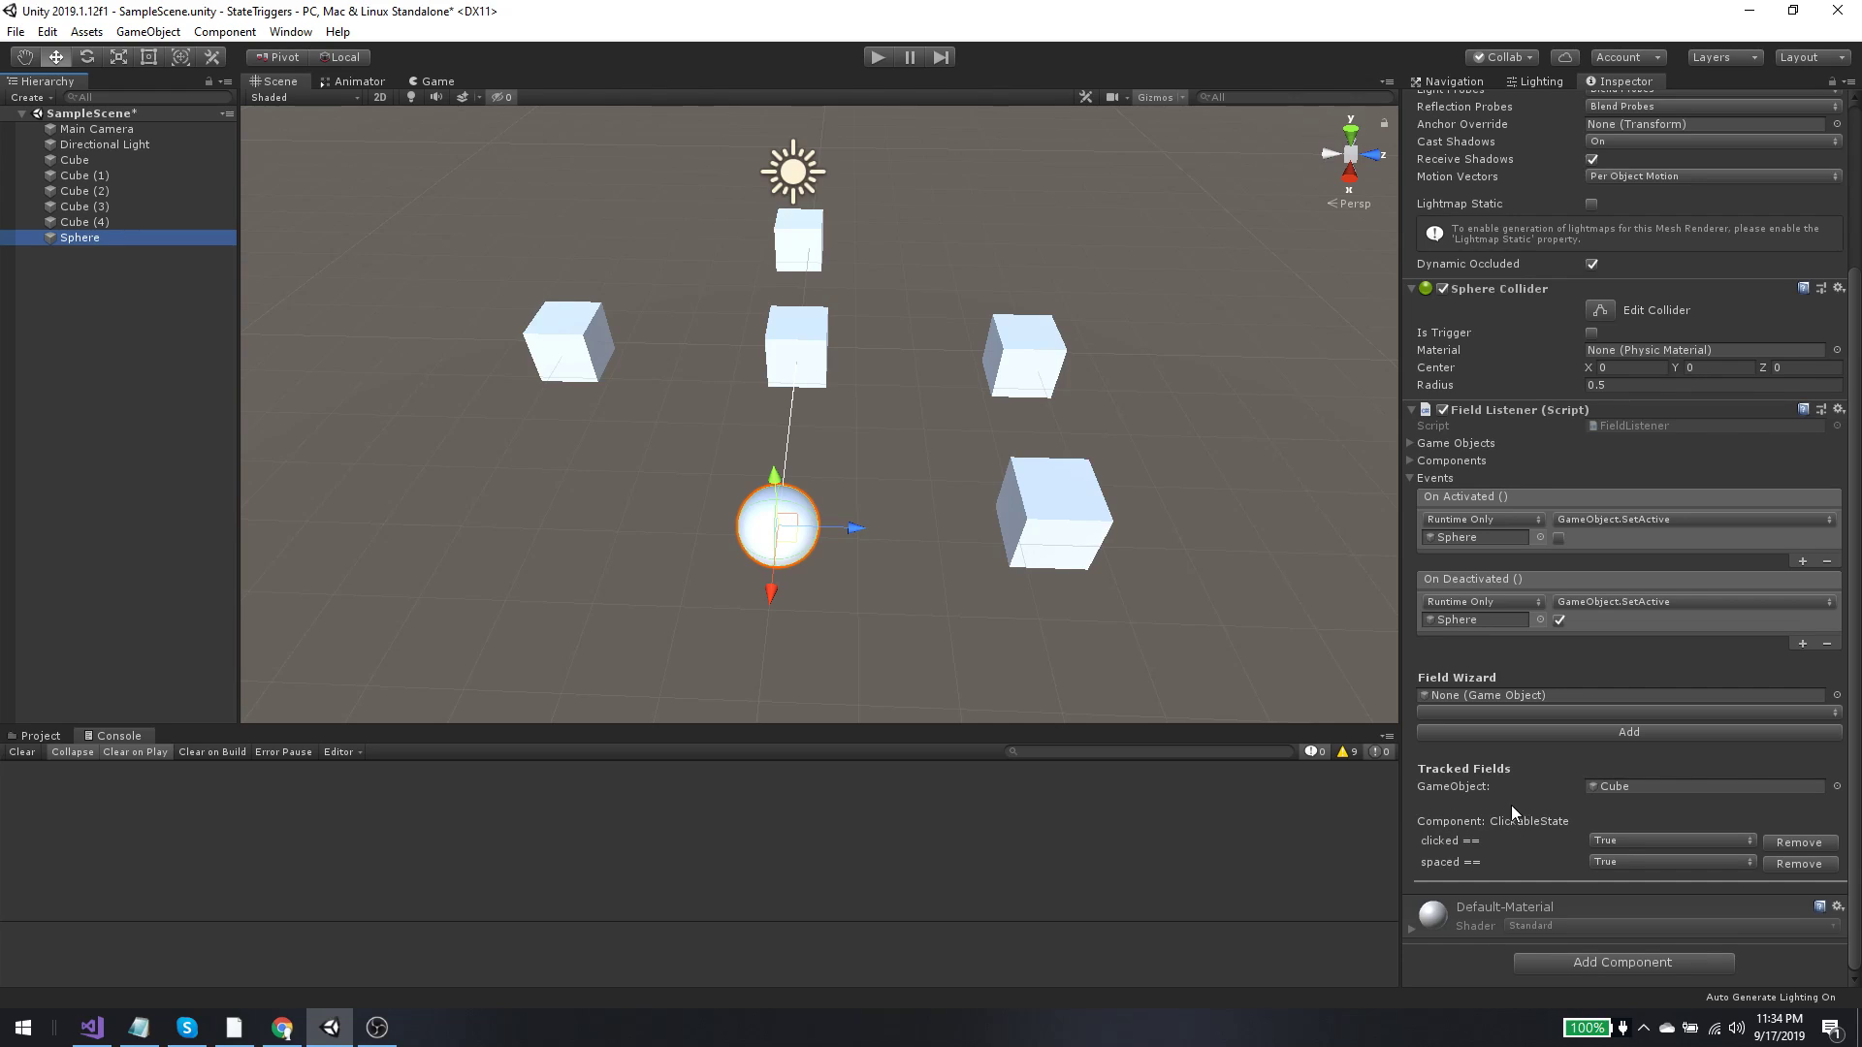
{"action": "left_click", "coordinate": [870, 58]}
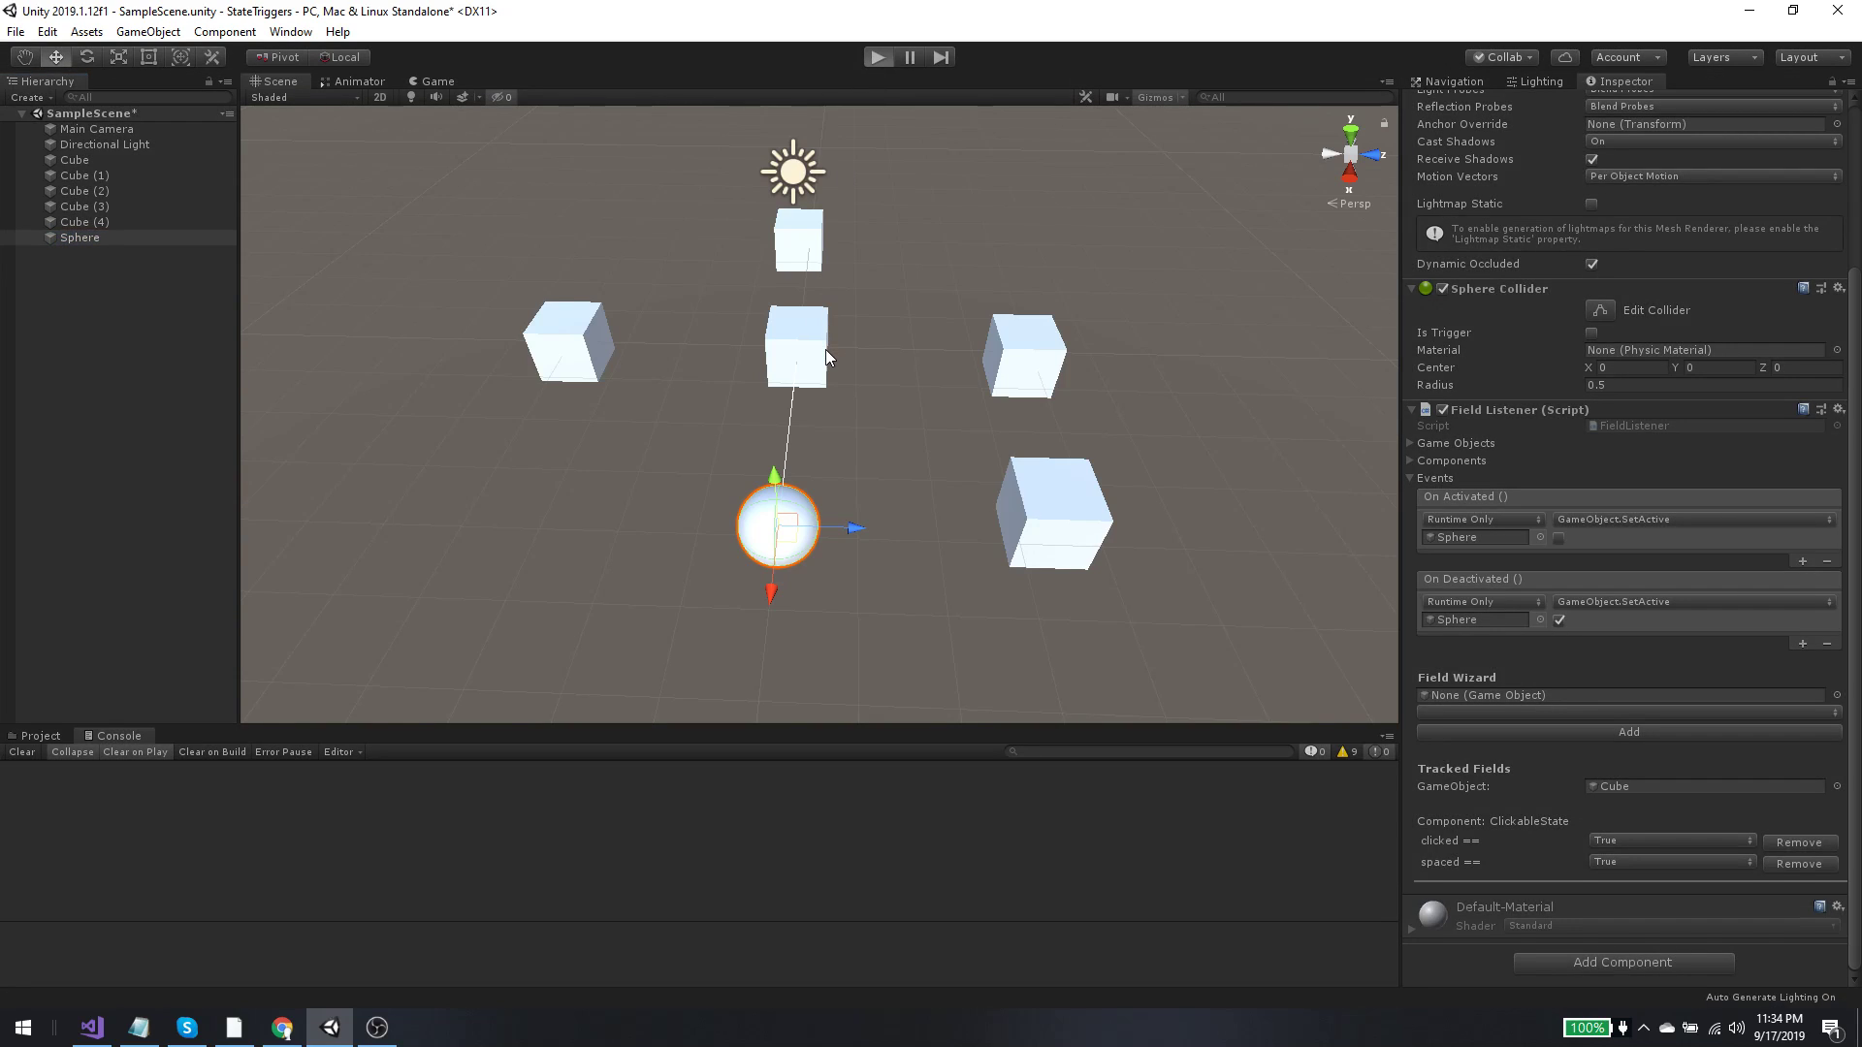
{"action": "left_click", "coordinate": [865, 481]}
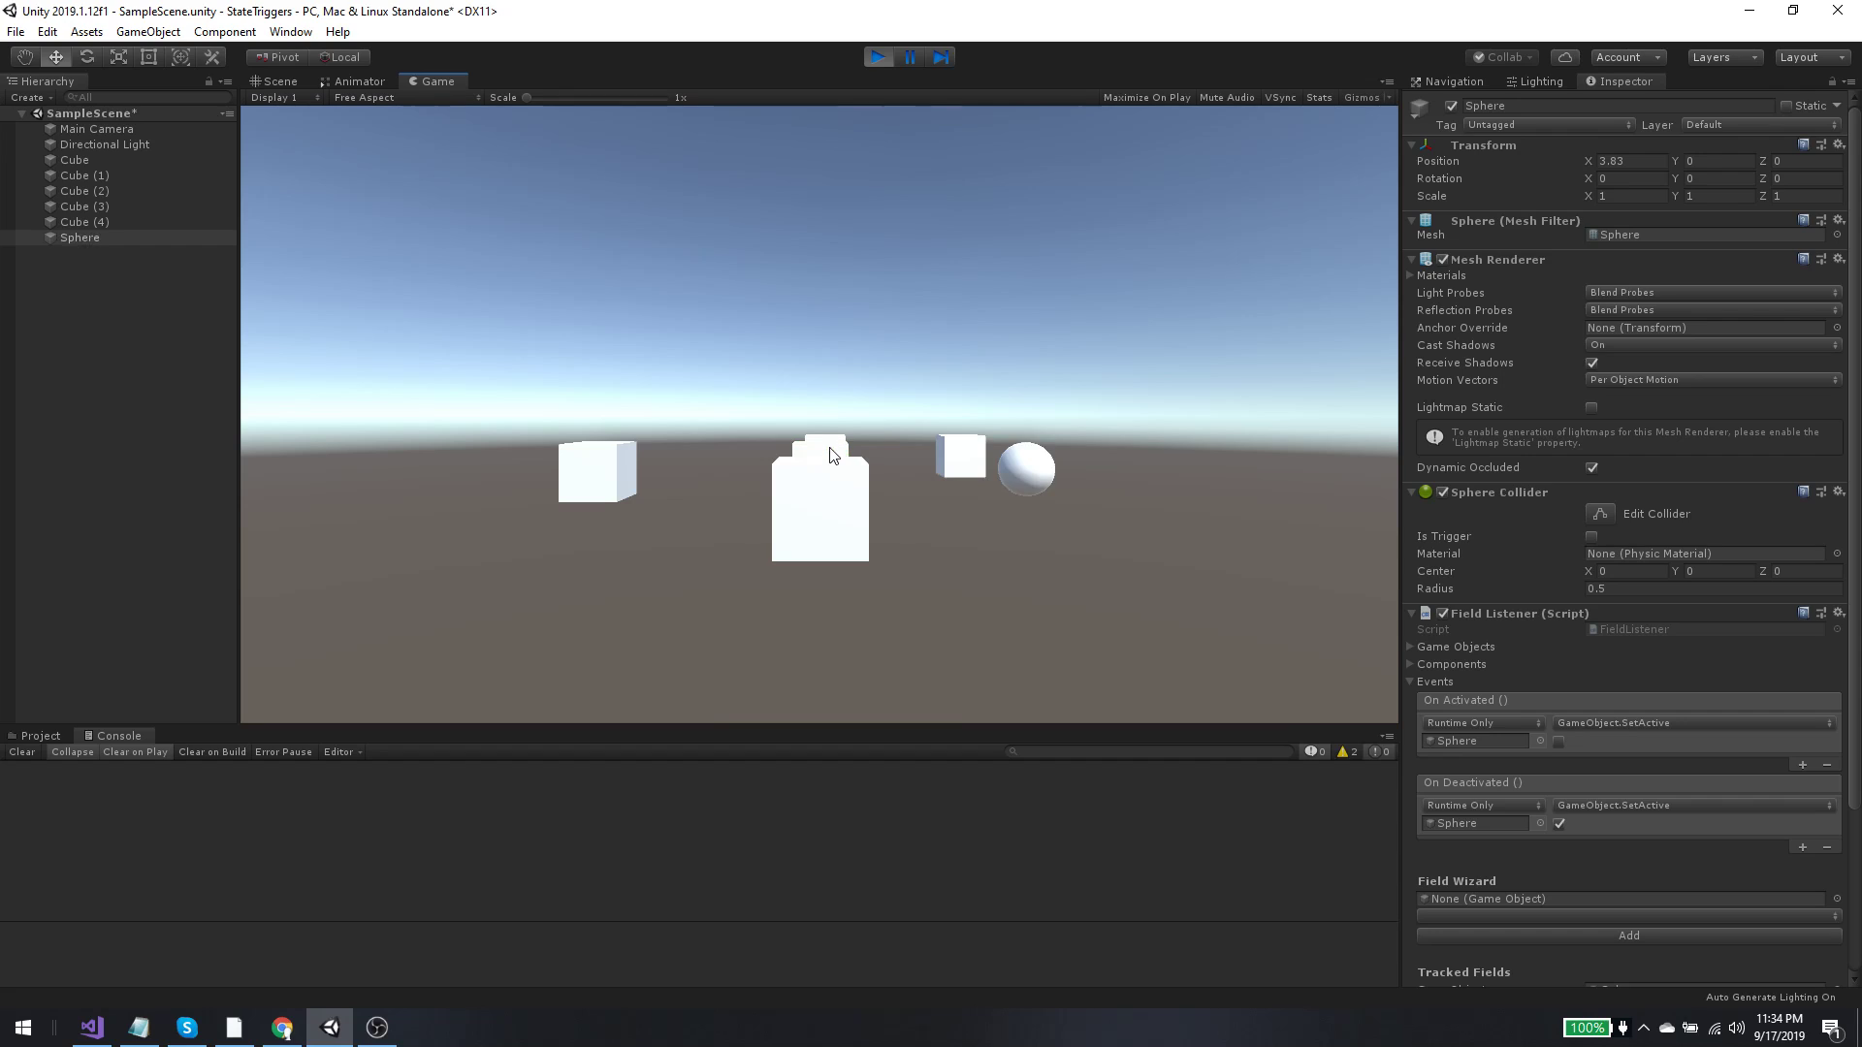
{"action": "left_click", "coordinate": [873, 56]}
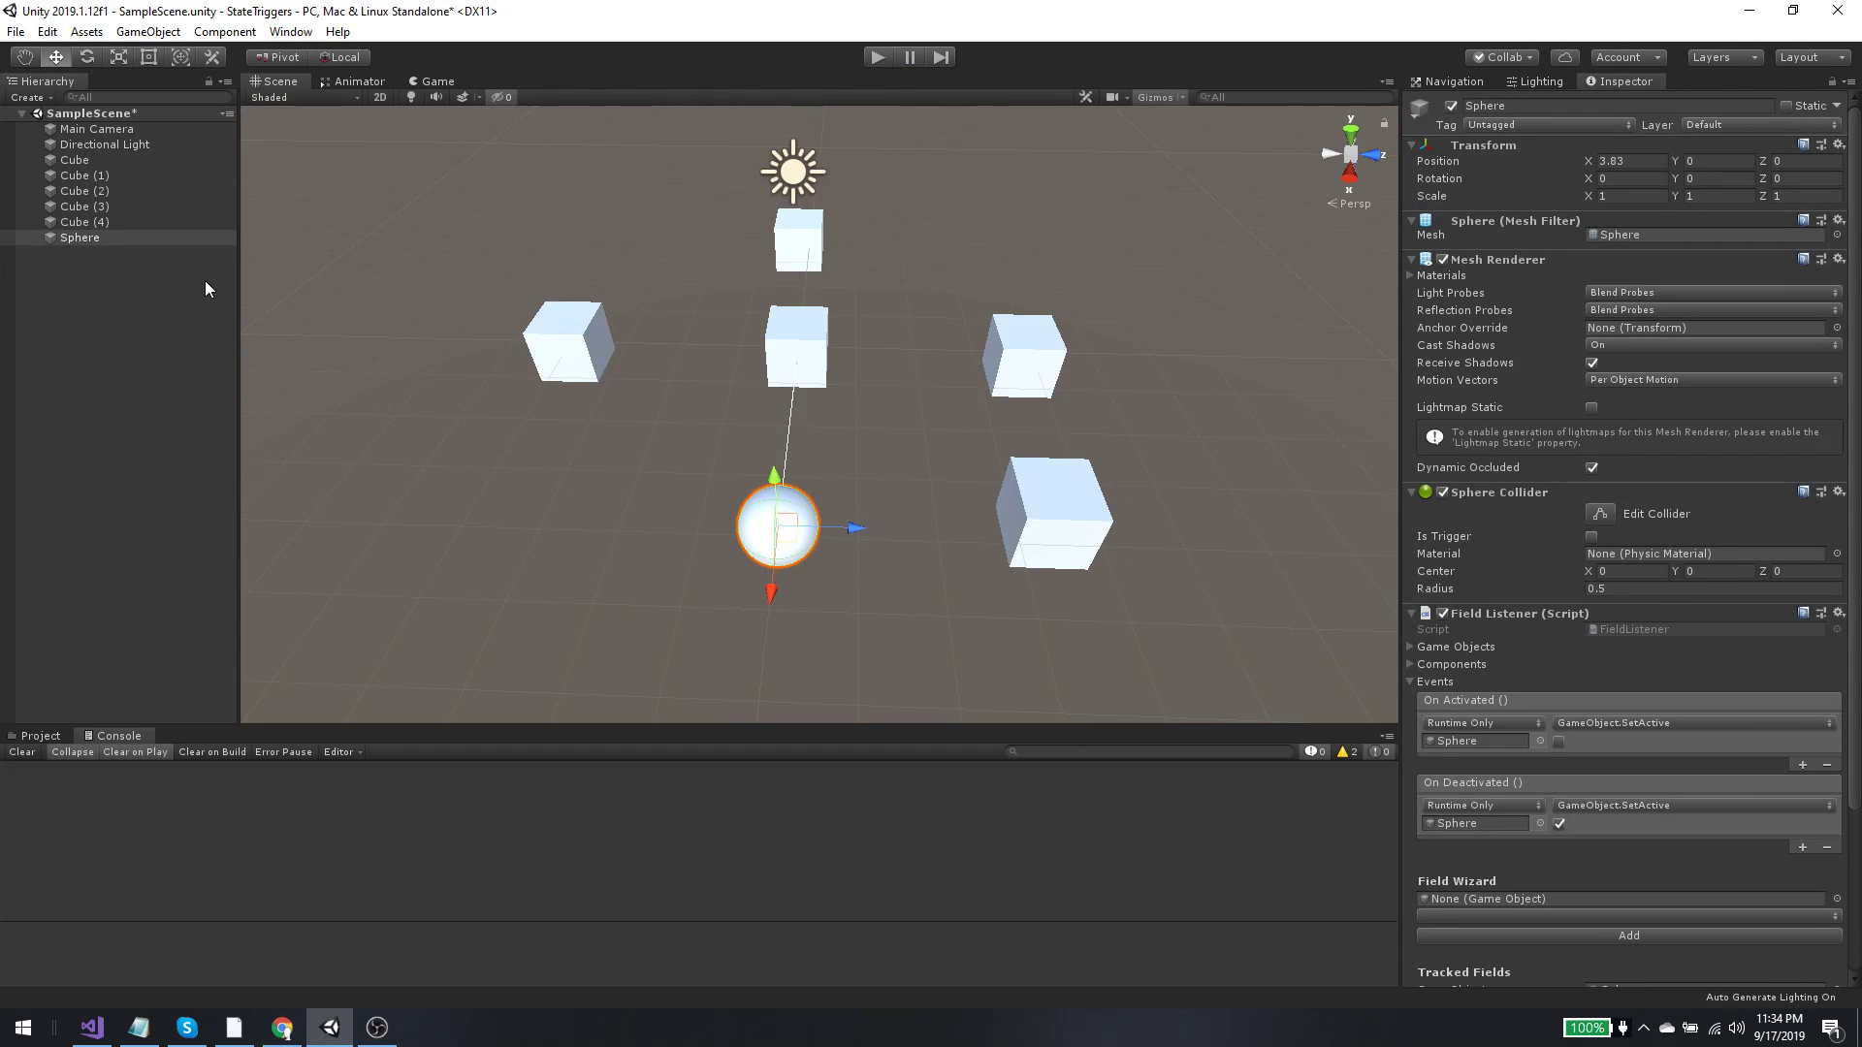
Step: Add a tracked condition doubledClicked == False for Cube to the Sphere's Field Listener using the Field Wizard
{"action": "scroll", "coordinate": [1496, 847], "scroll_direction": "down", "scroll_amount": 4}
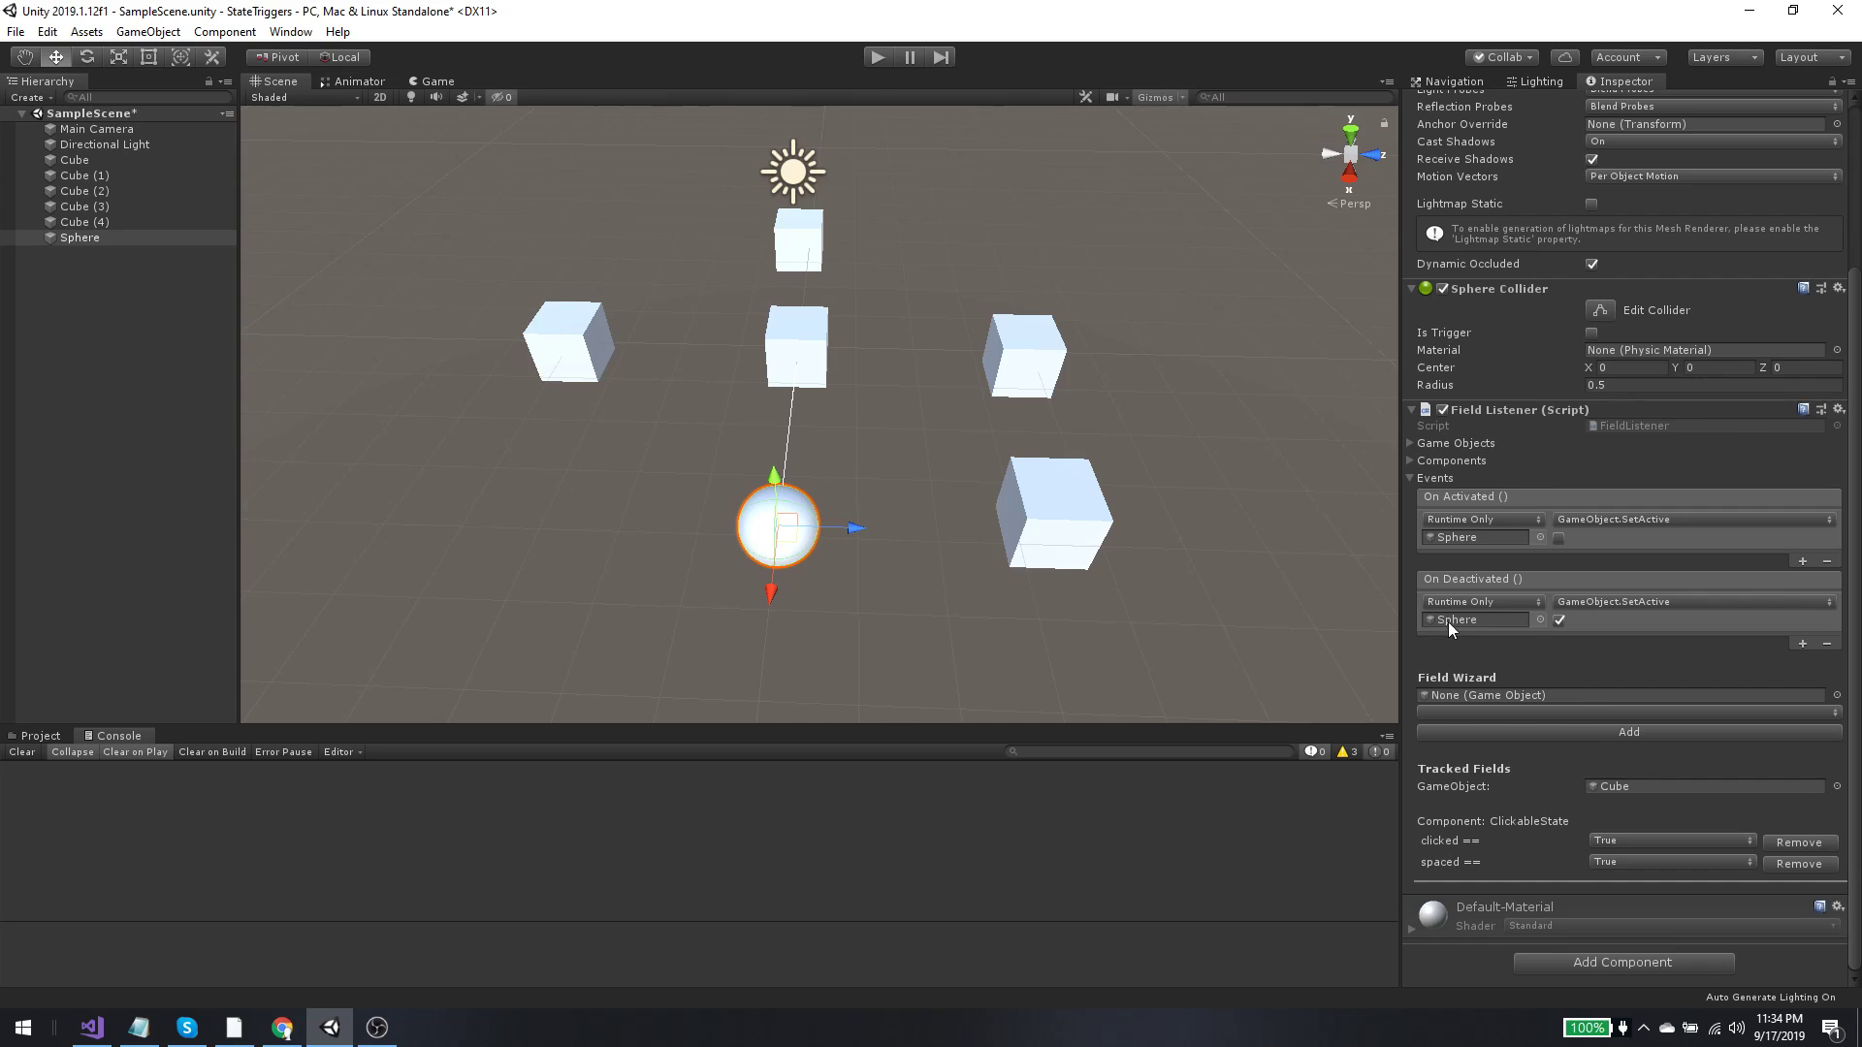
{"action": "left_click_drag", "start_coordinate": [83, 161], "coordinate": [1498, 701]}
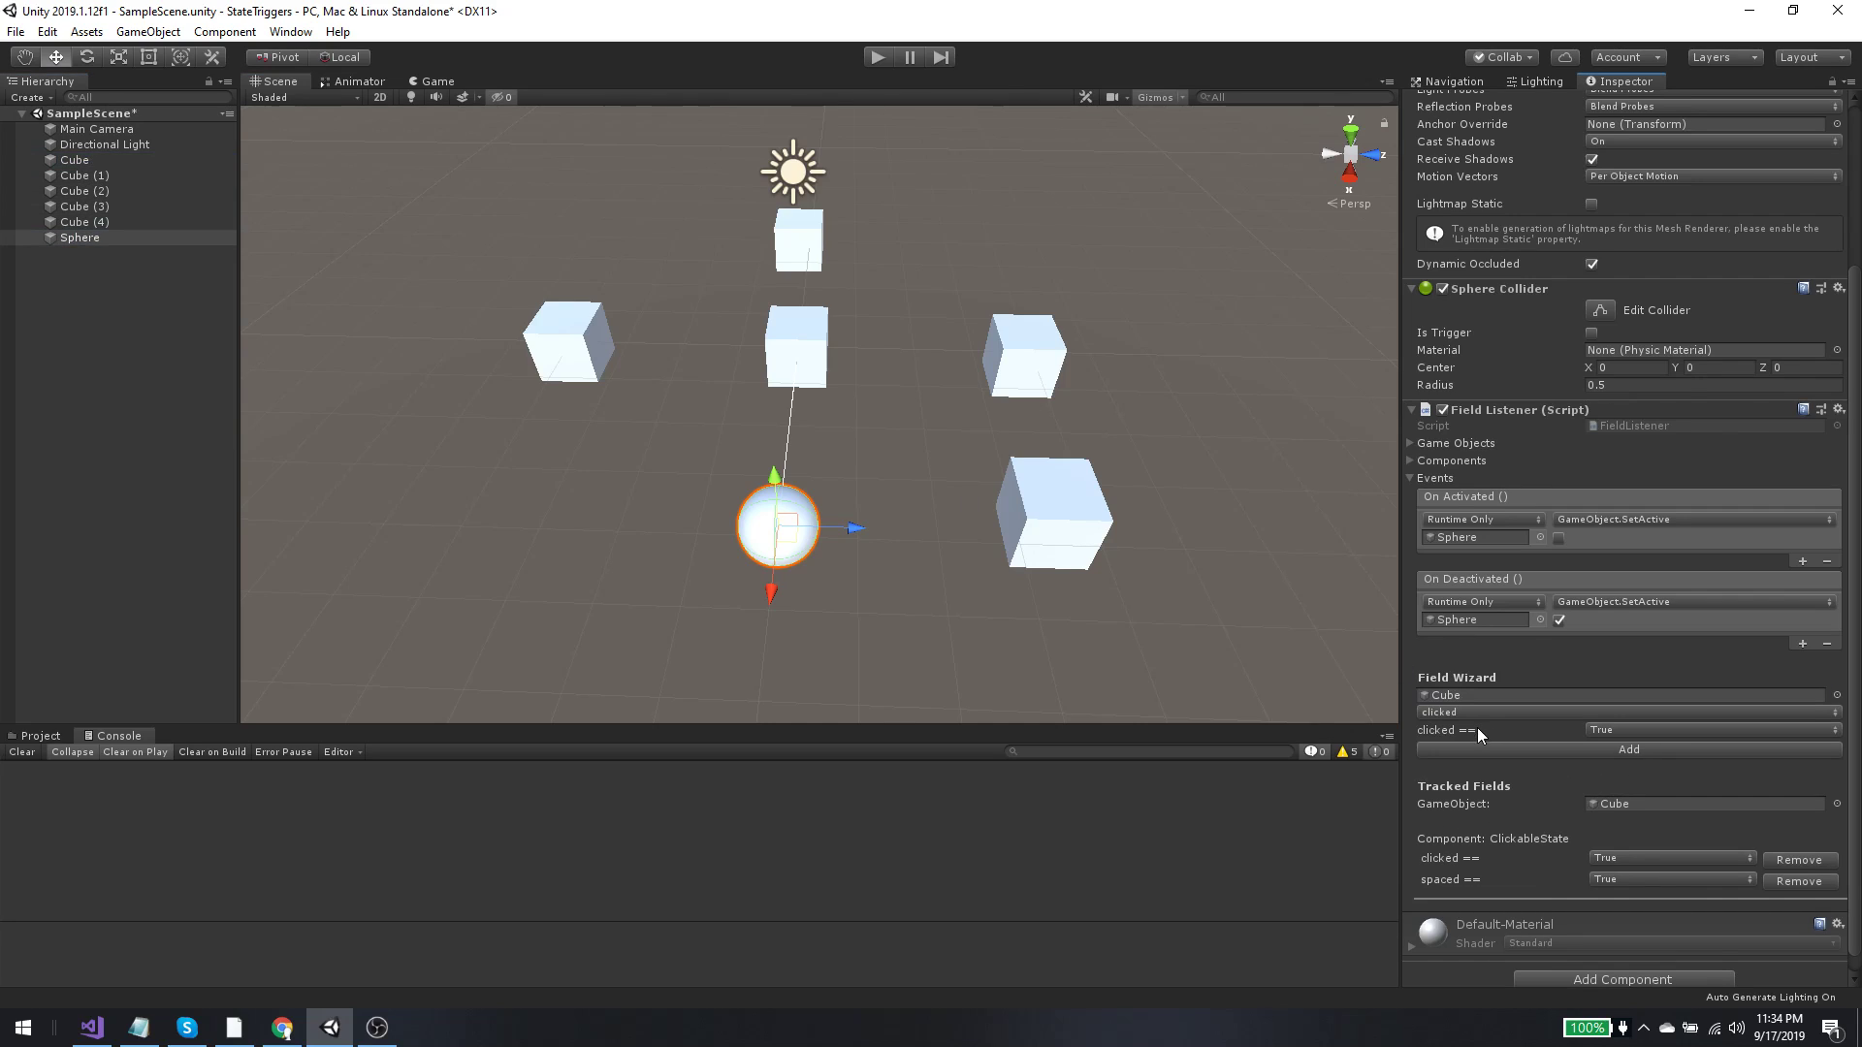
{"action": "left_click", "coordinate": [1476, 713]}
{"action": "left_click", "coordinate": [1481, 786]}
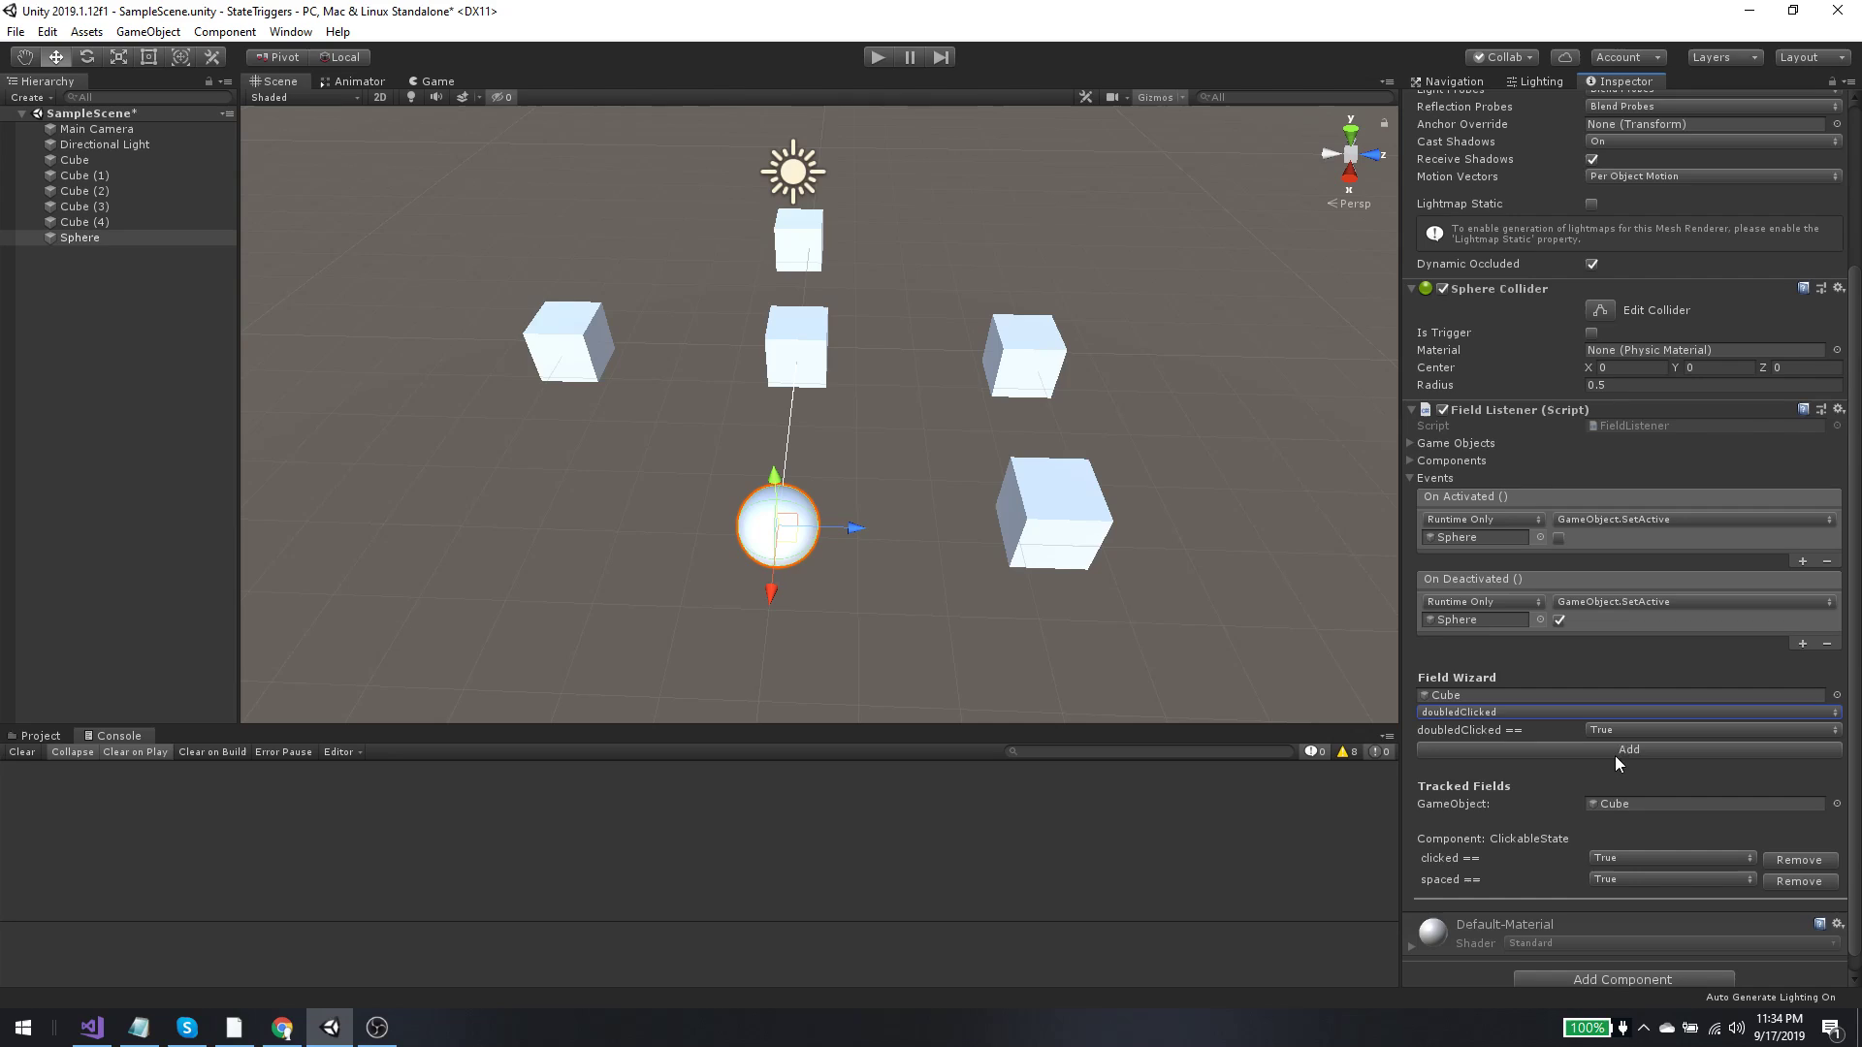
{"action": "left_click", "coordinate": [1606, 729]}
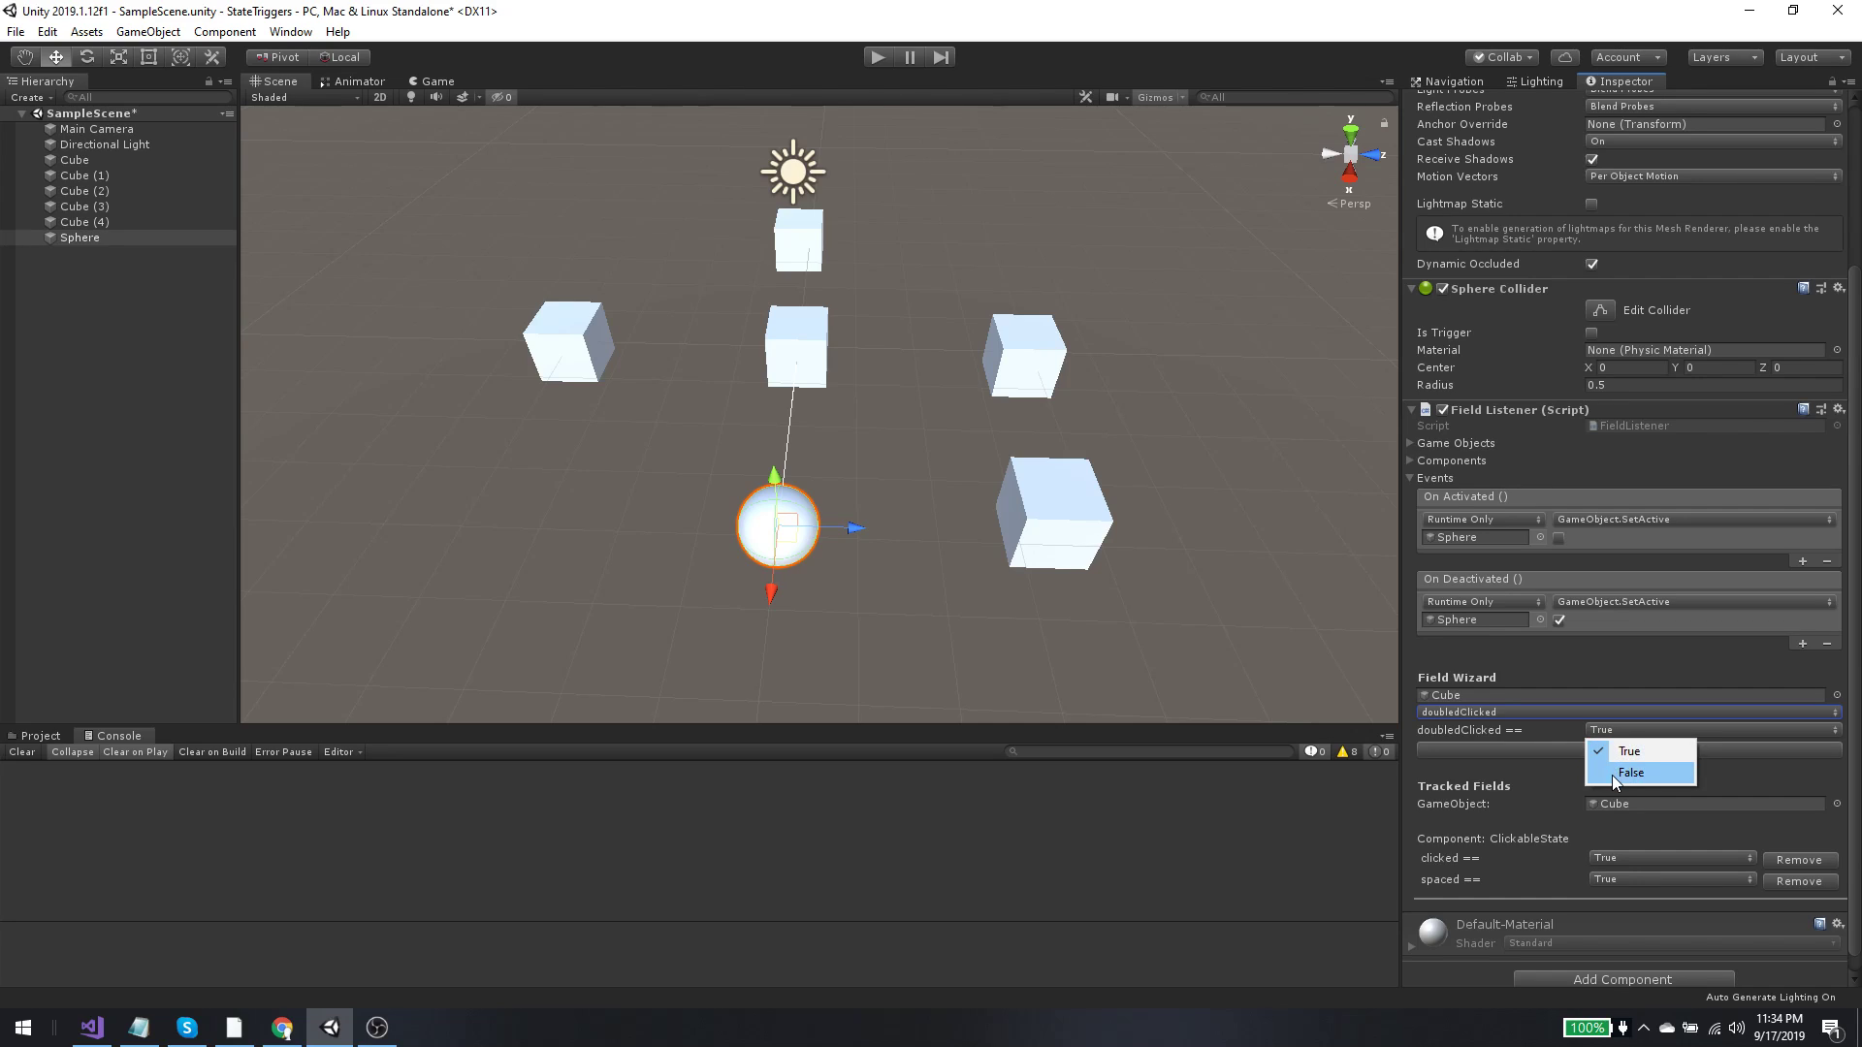
{"action": "left_click", "coordinate": [1610, 770]}
{"action": "left_click", "coordinate": [1615, 747]}
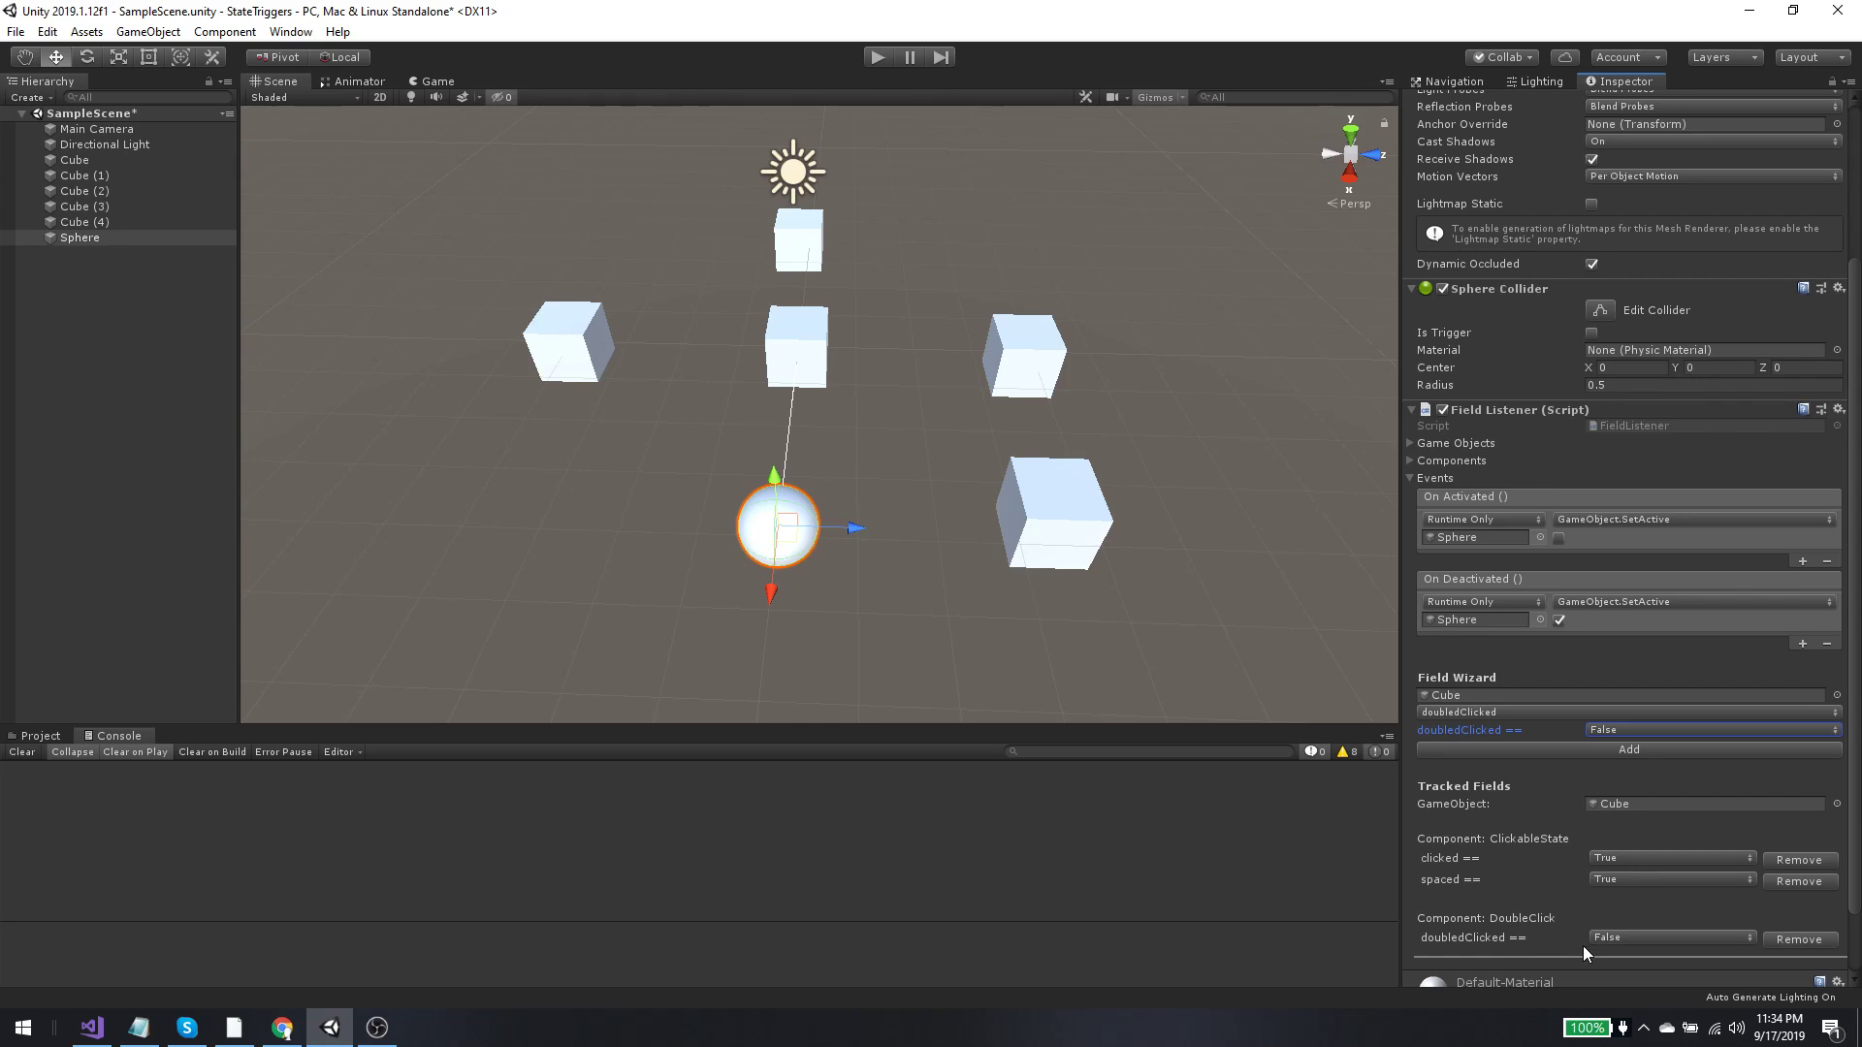
Step: Examine the Doubled Clicked field of the Cube's Double Click component
{"action": "left_click", "coordinate": [74, 160]}
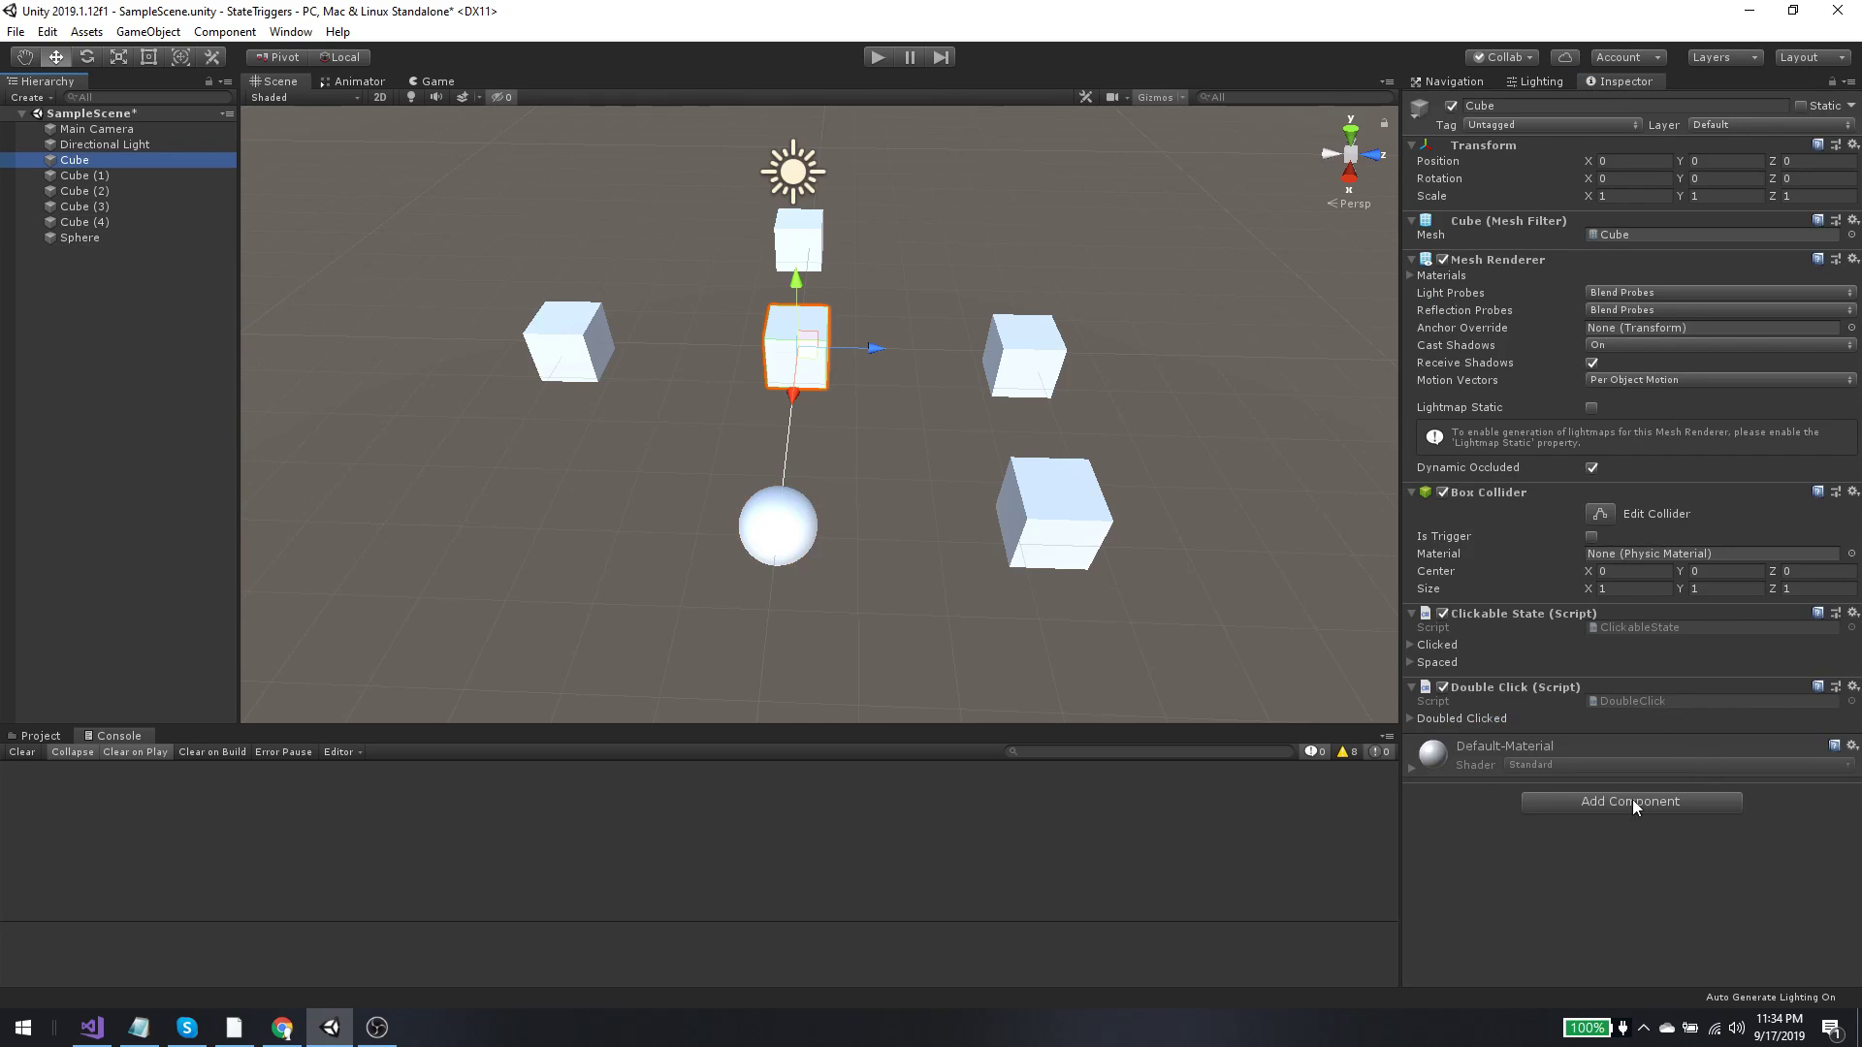
{"action": "left_click", "coordinate": [1411, 717]}
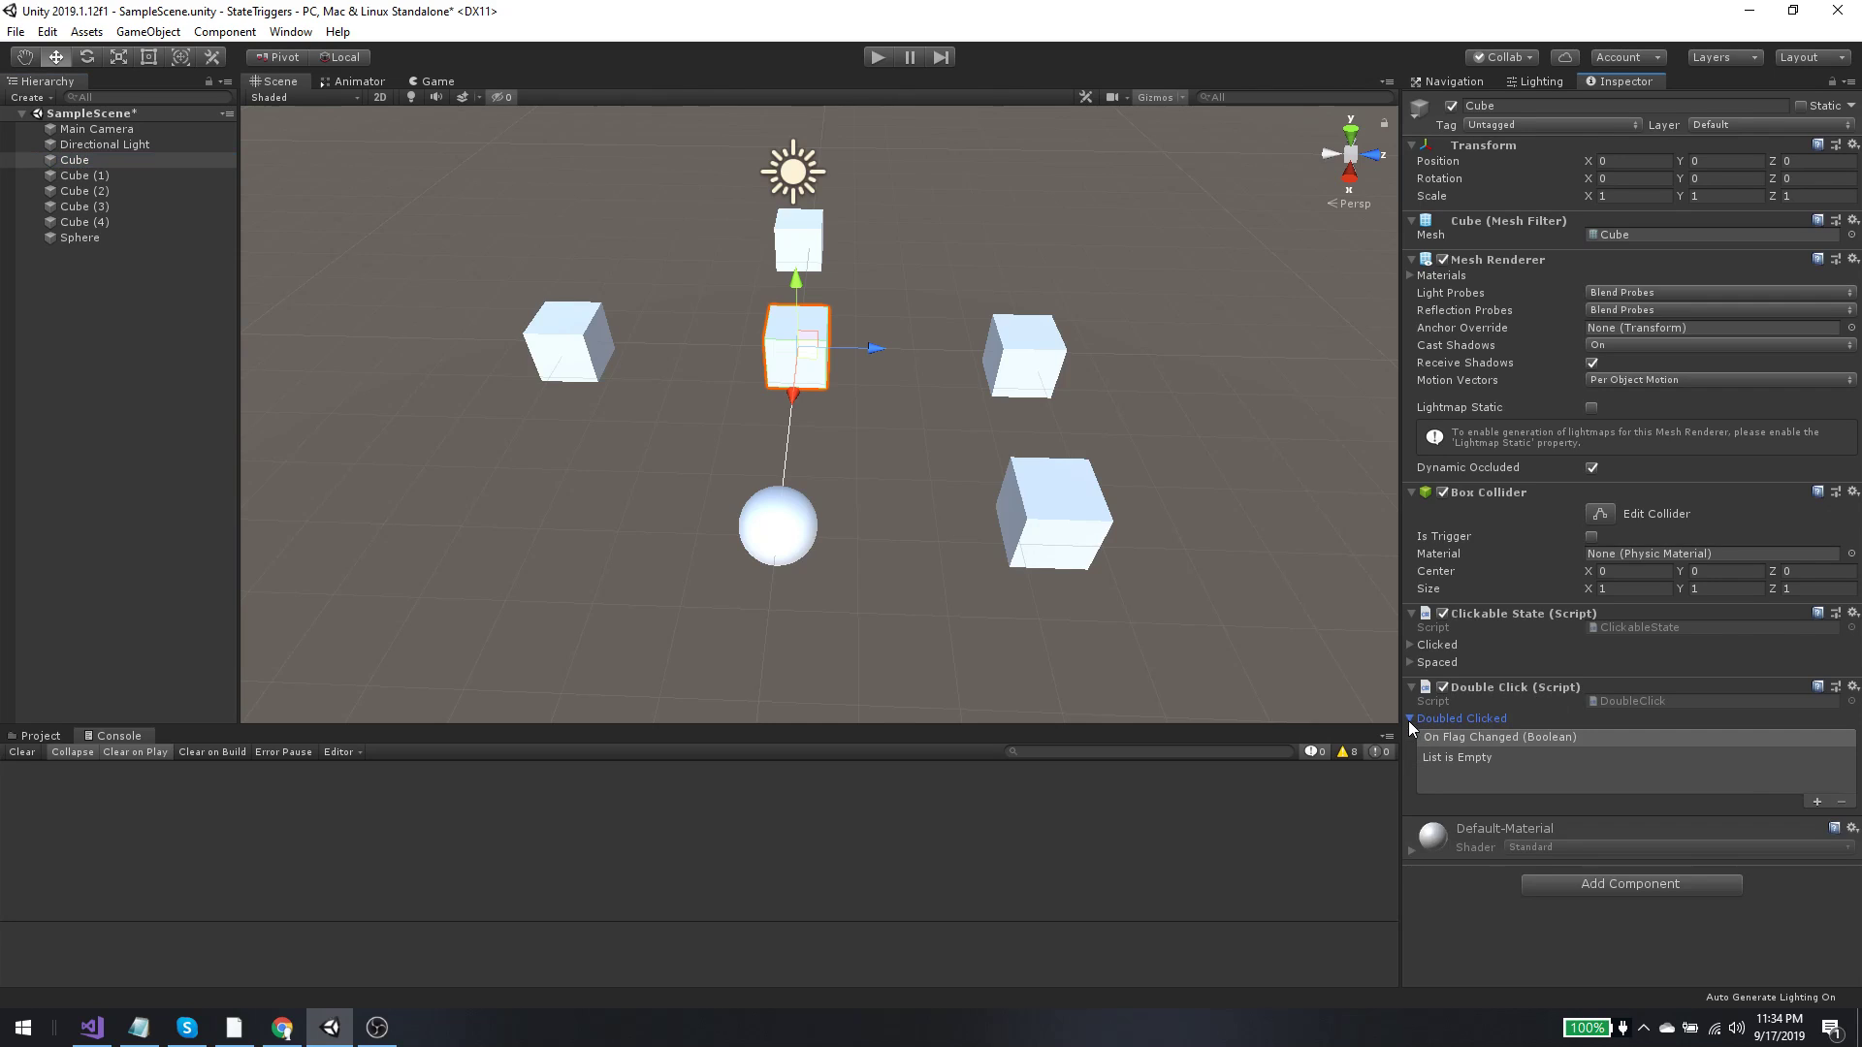
{"action": "left_click", "coordinate": [1408, 720]}
Step: Reselect the Sphere, run the scene with its tracked fields in view, and toggle the Cube's clicked and spaced states
{"action": "left_click", "coordinate": [70, 238]}
{"action": "scroll", "coordinate": [1548, 885], "scroll_direction": "down", "scroll_amount": 5}
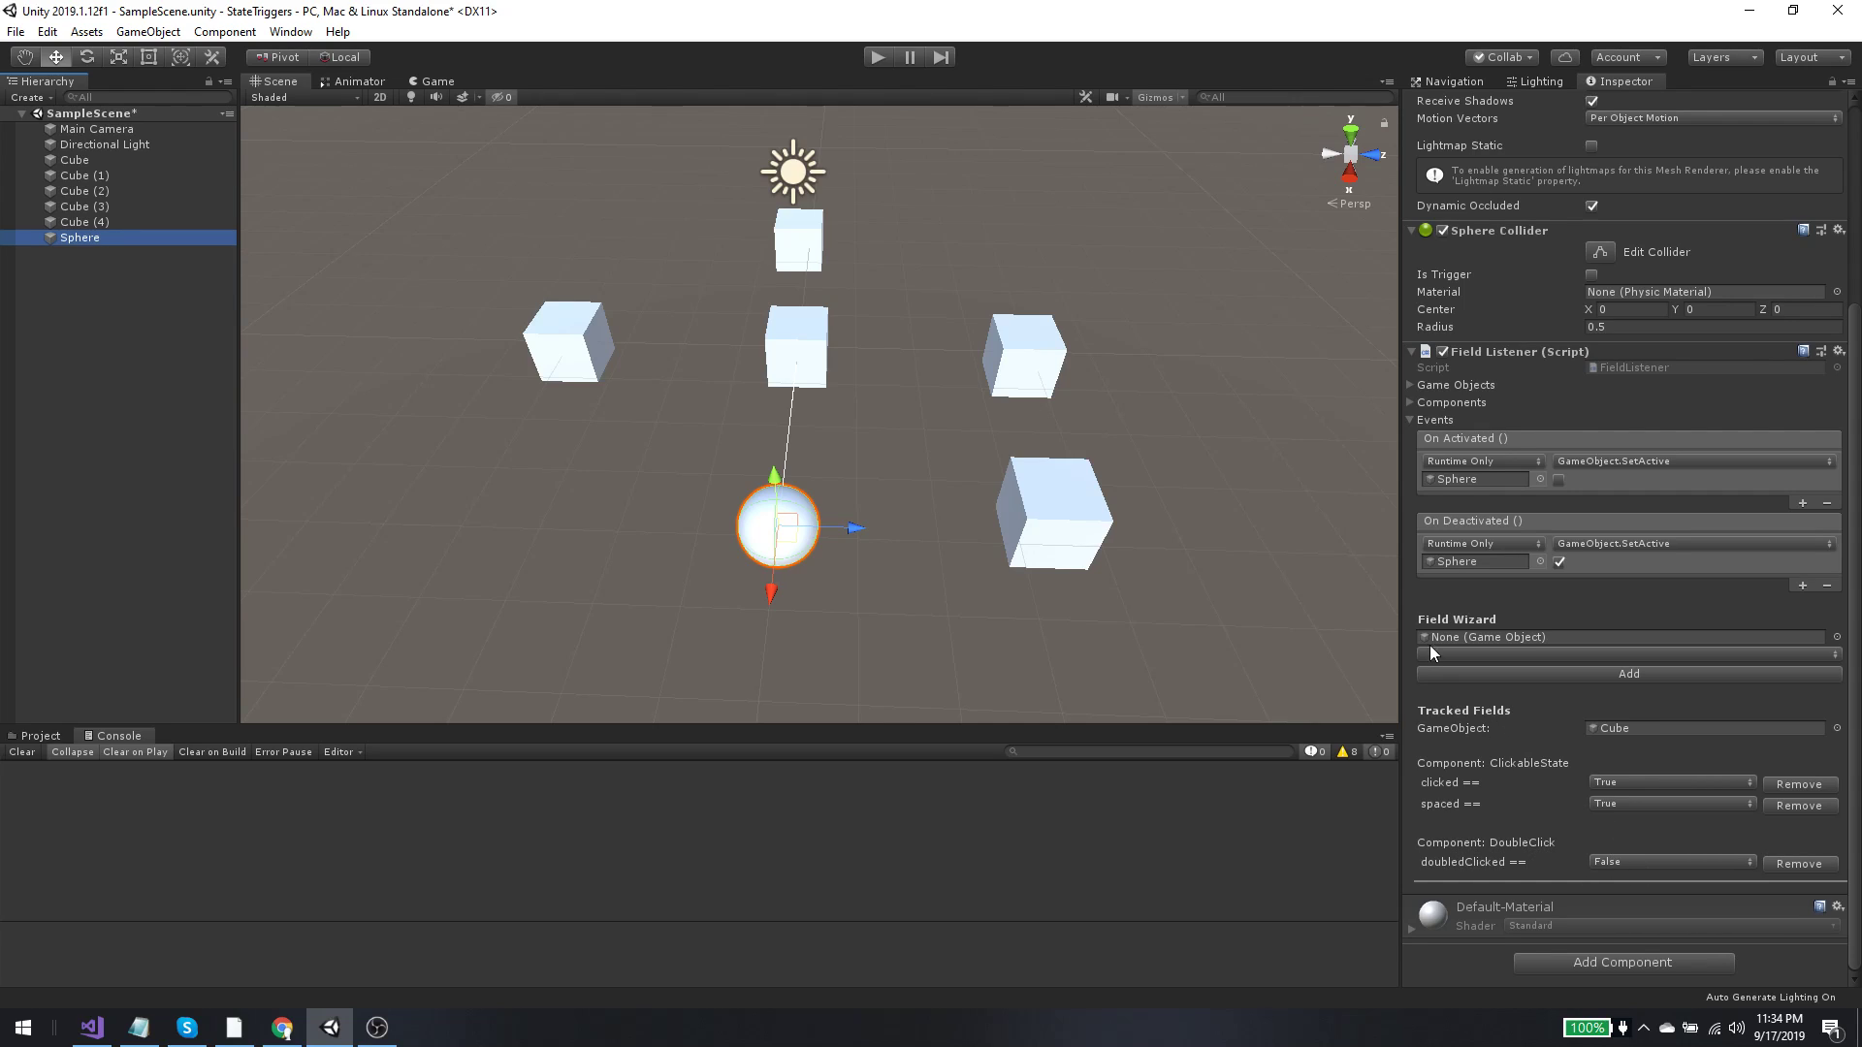
{"action": "left_click", "coordinate": [878, 56]}
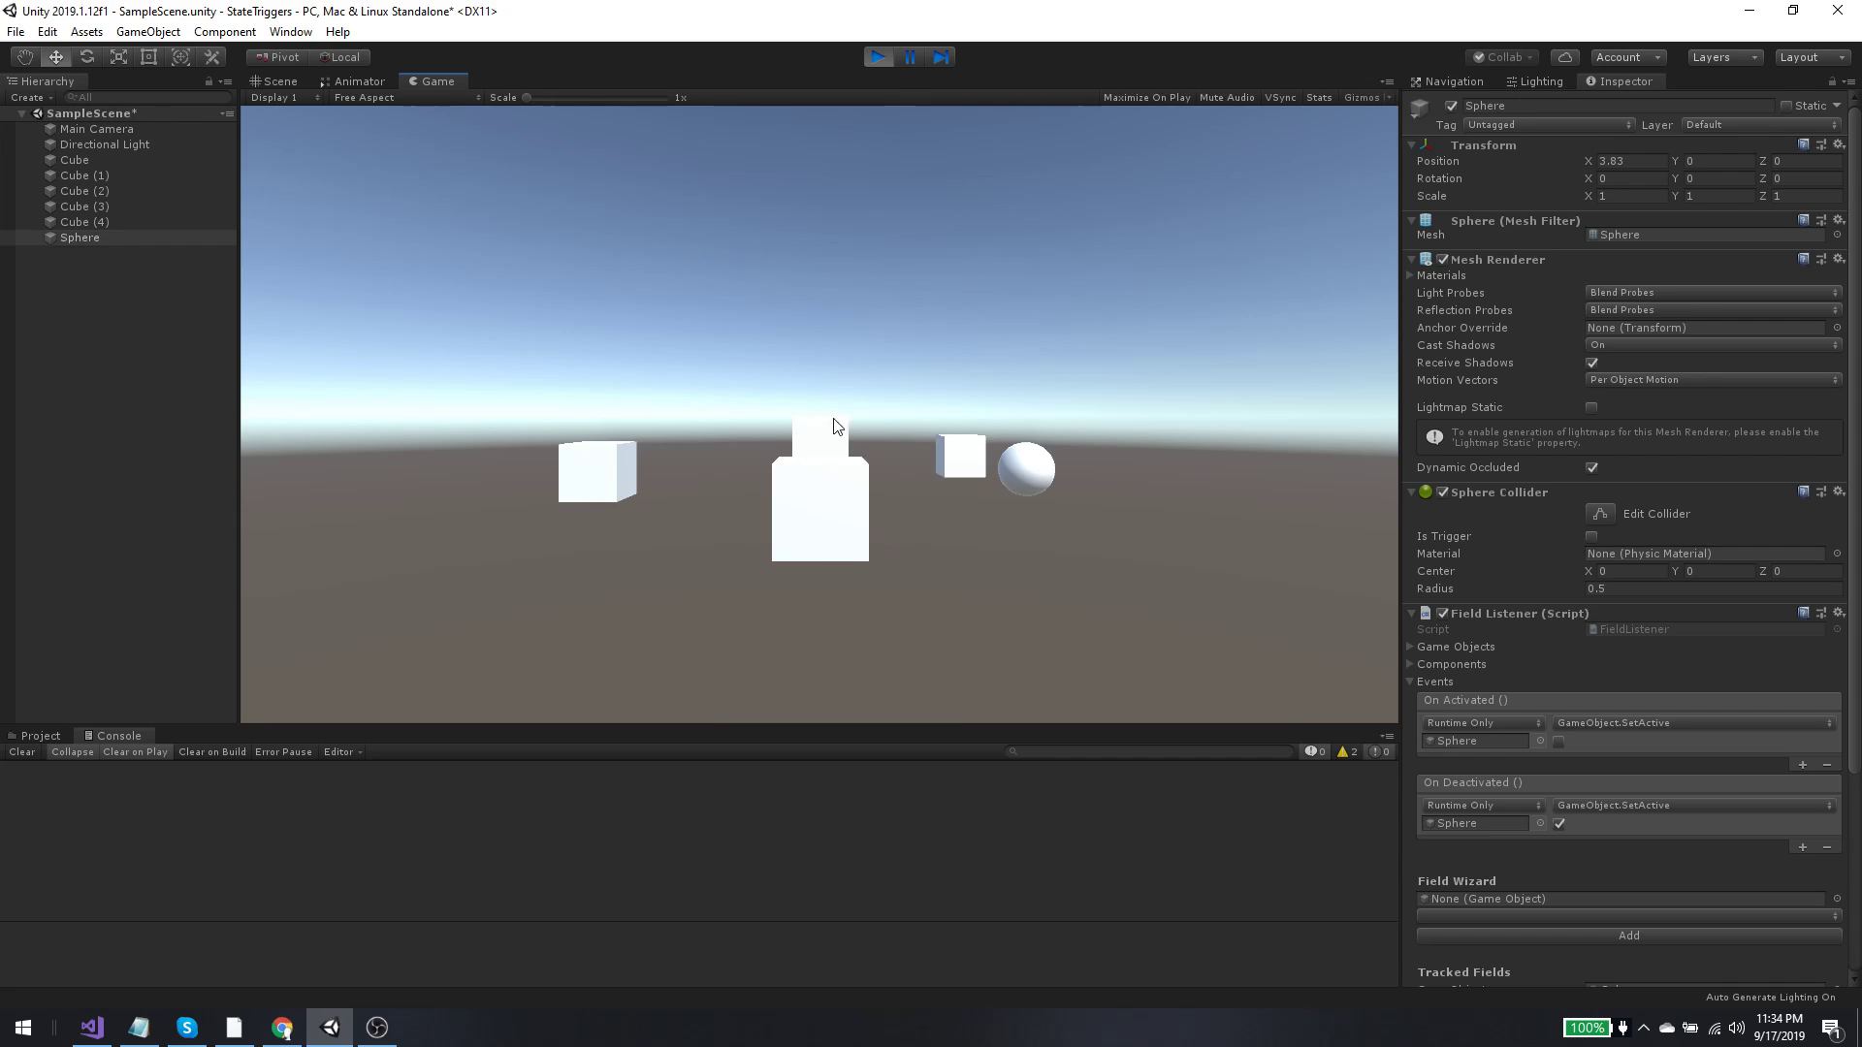
{"action": "scroll", "coordinate": [1812, 807], "scroll_direction": "down", "scroll_amount": 5}
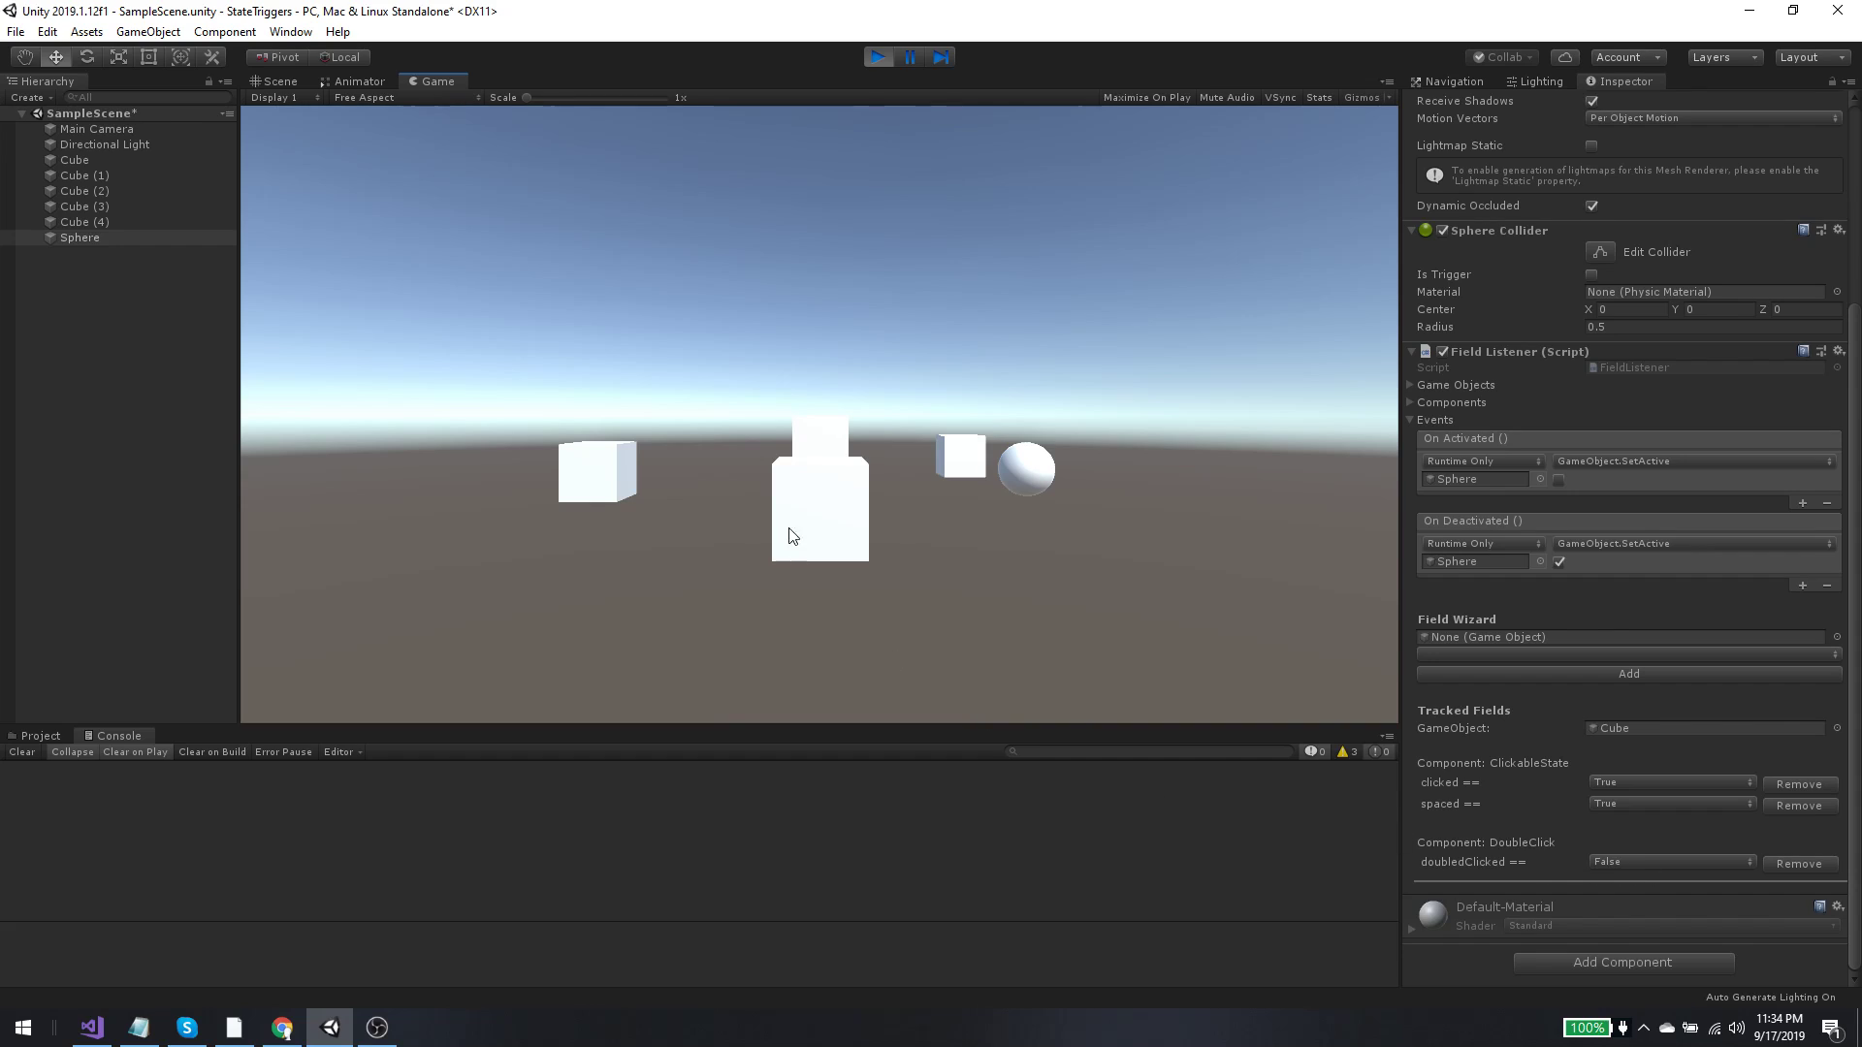
{"action": "left_click", "coordinate": [821, 438]}
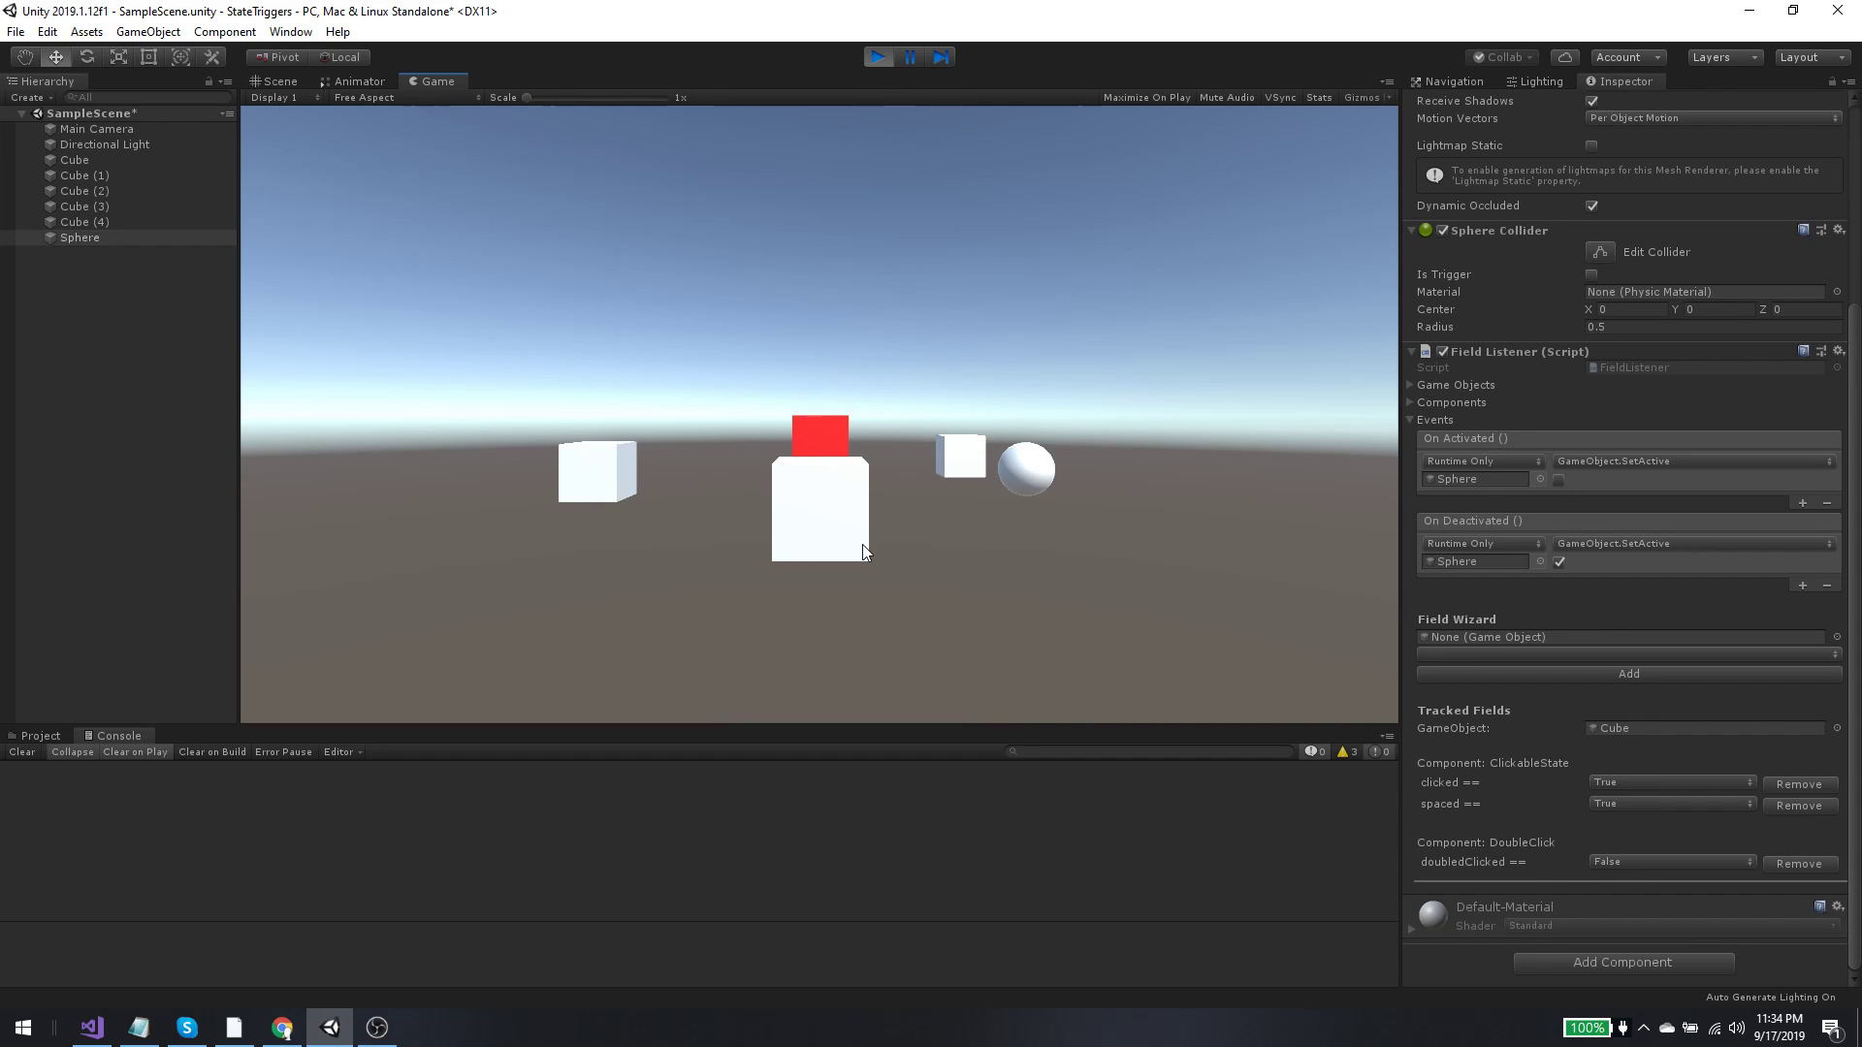
{"action": "key", "text": "space"}
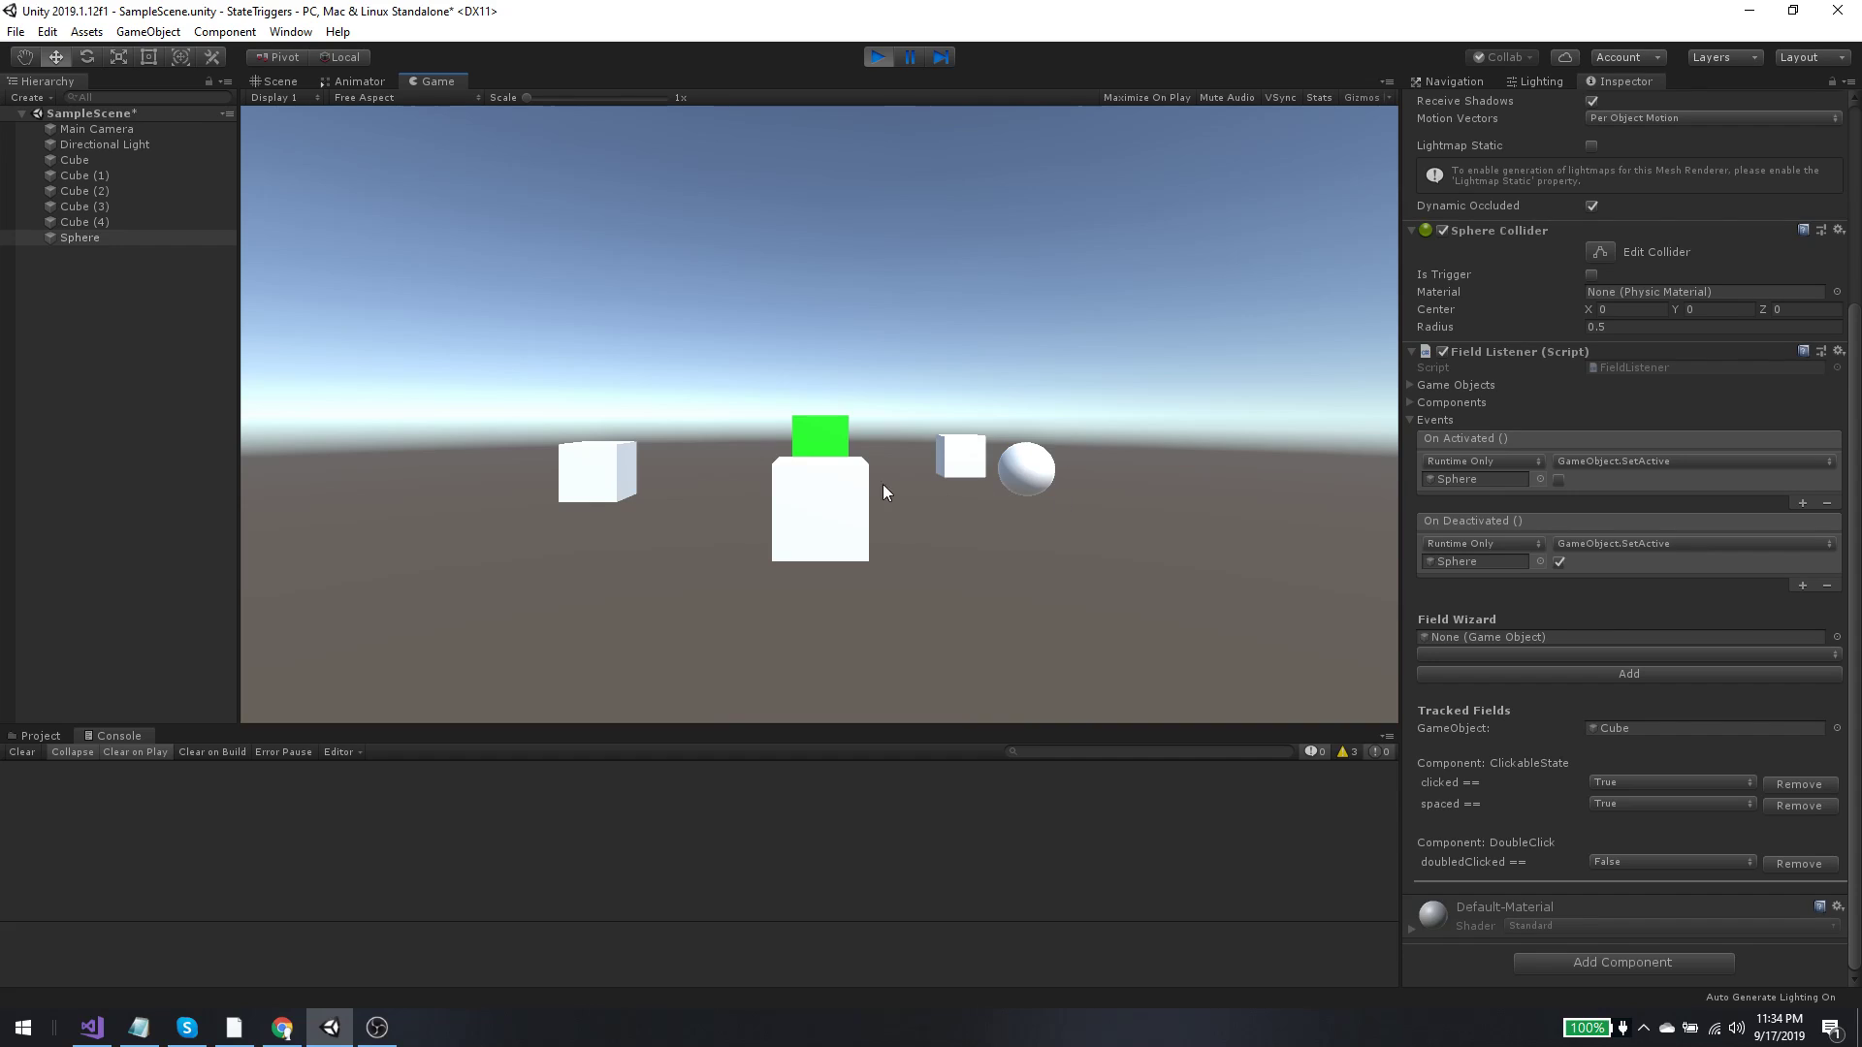
Step: Test the Cube's double-click state in combination with its clicked and spaced states, and stop play mode
{"action": "left_click", "coordinate": [826, 432]}
{"action": "left_click", "coordinate": [826, 444]}
{"action": "left_click", "coordinate": [821, 458]}
{"action": "left_click", "coordinate": [821, 460]}
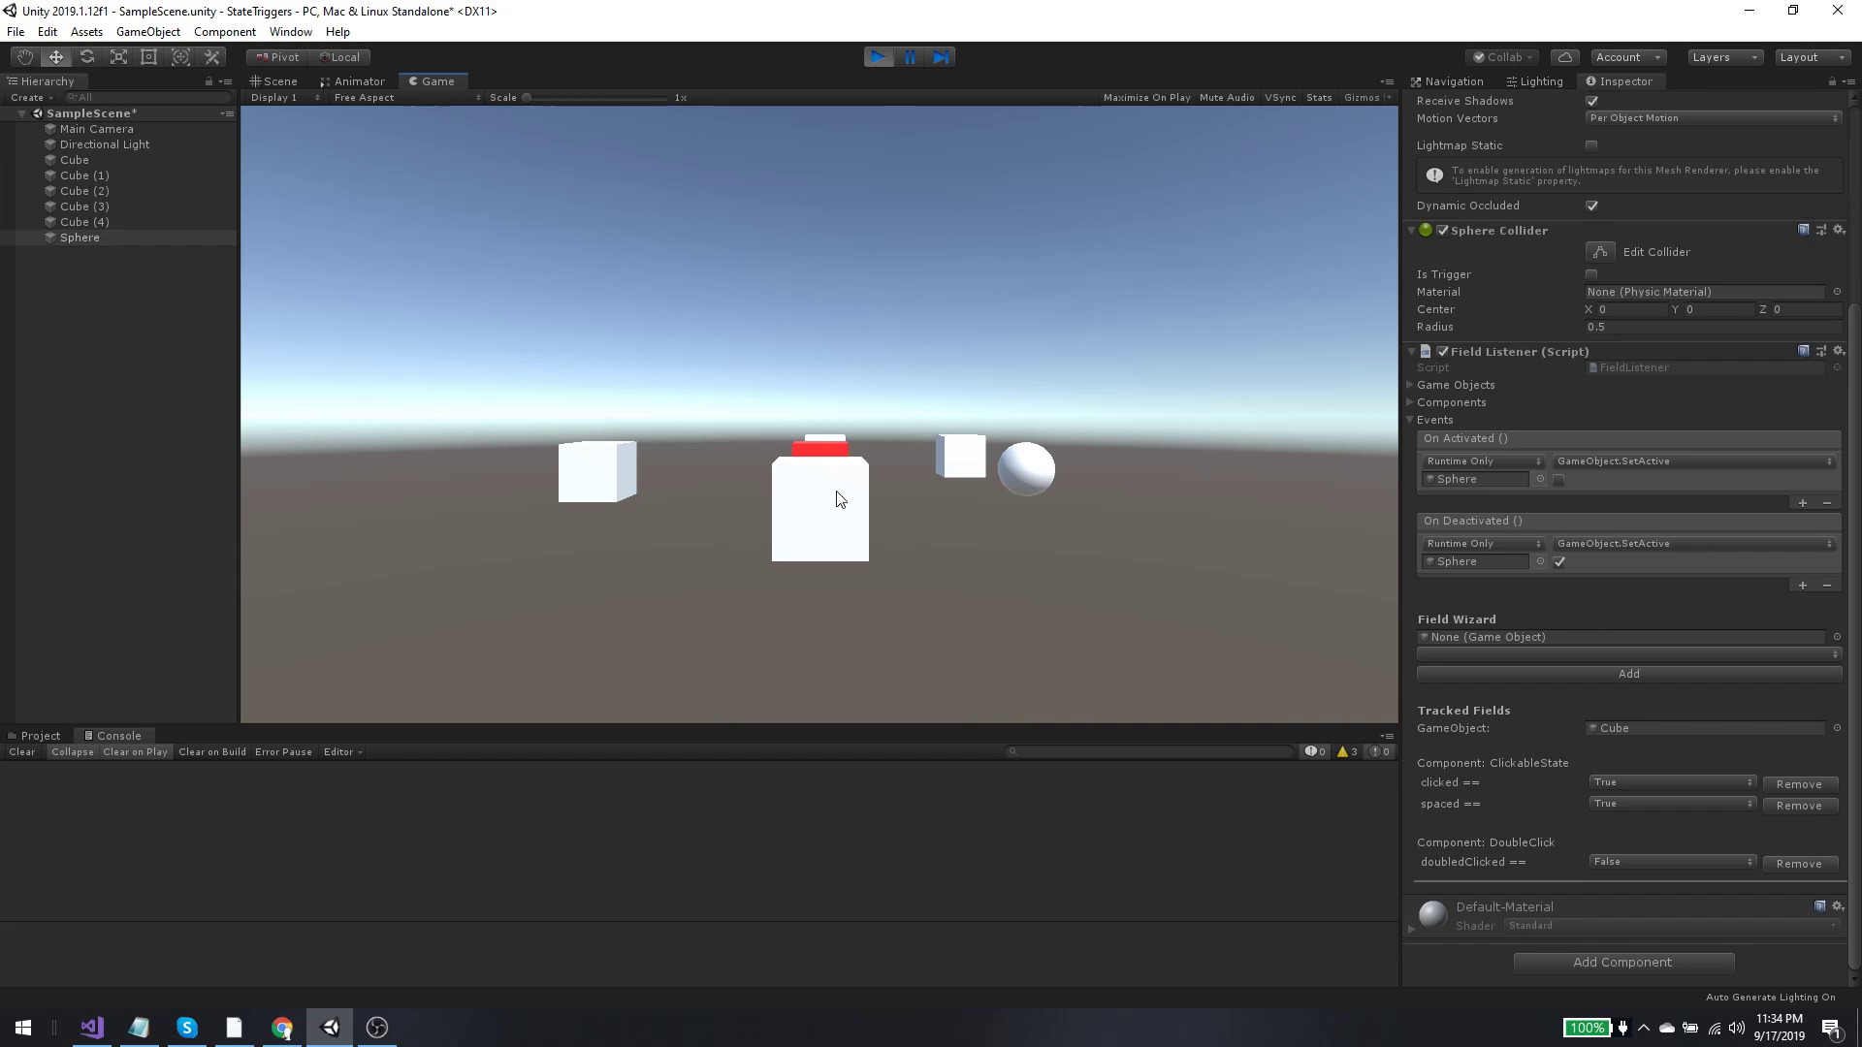
{"action": "key", "text": "space"}
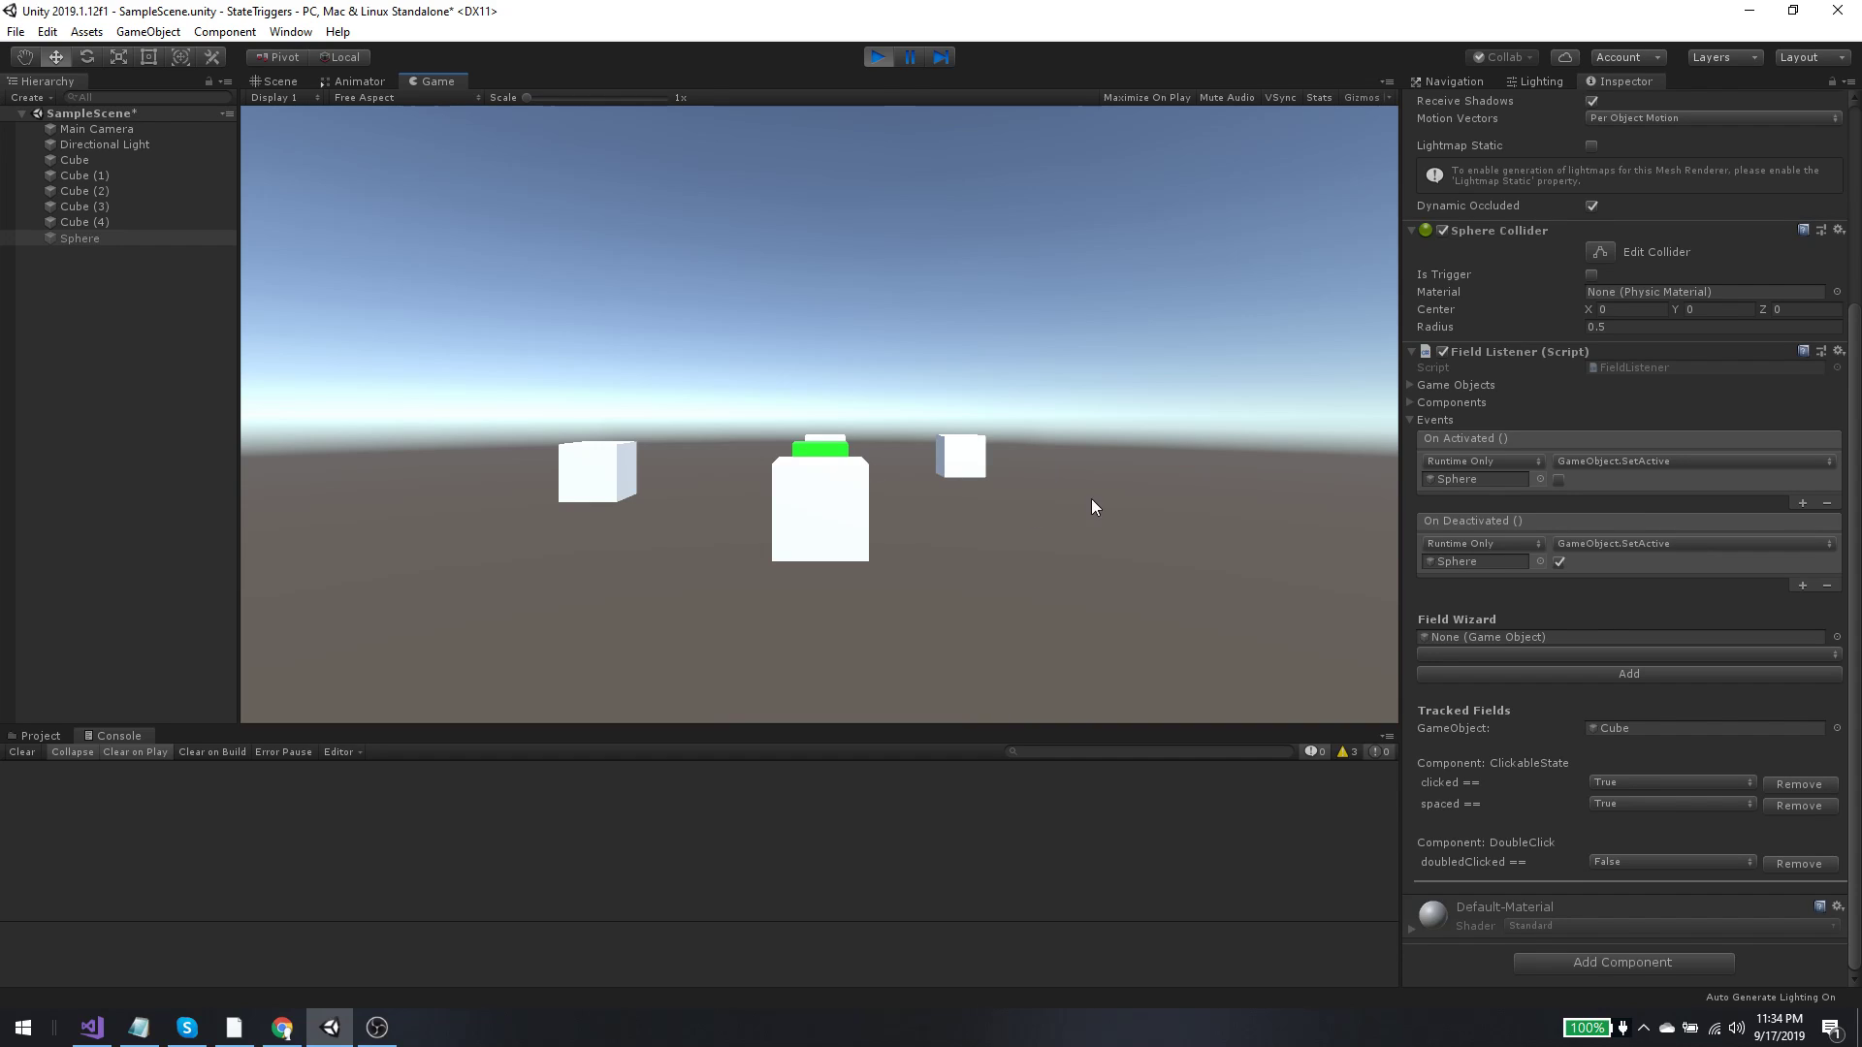
{"action": "left_click", "coordinate": [835, 449]}
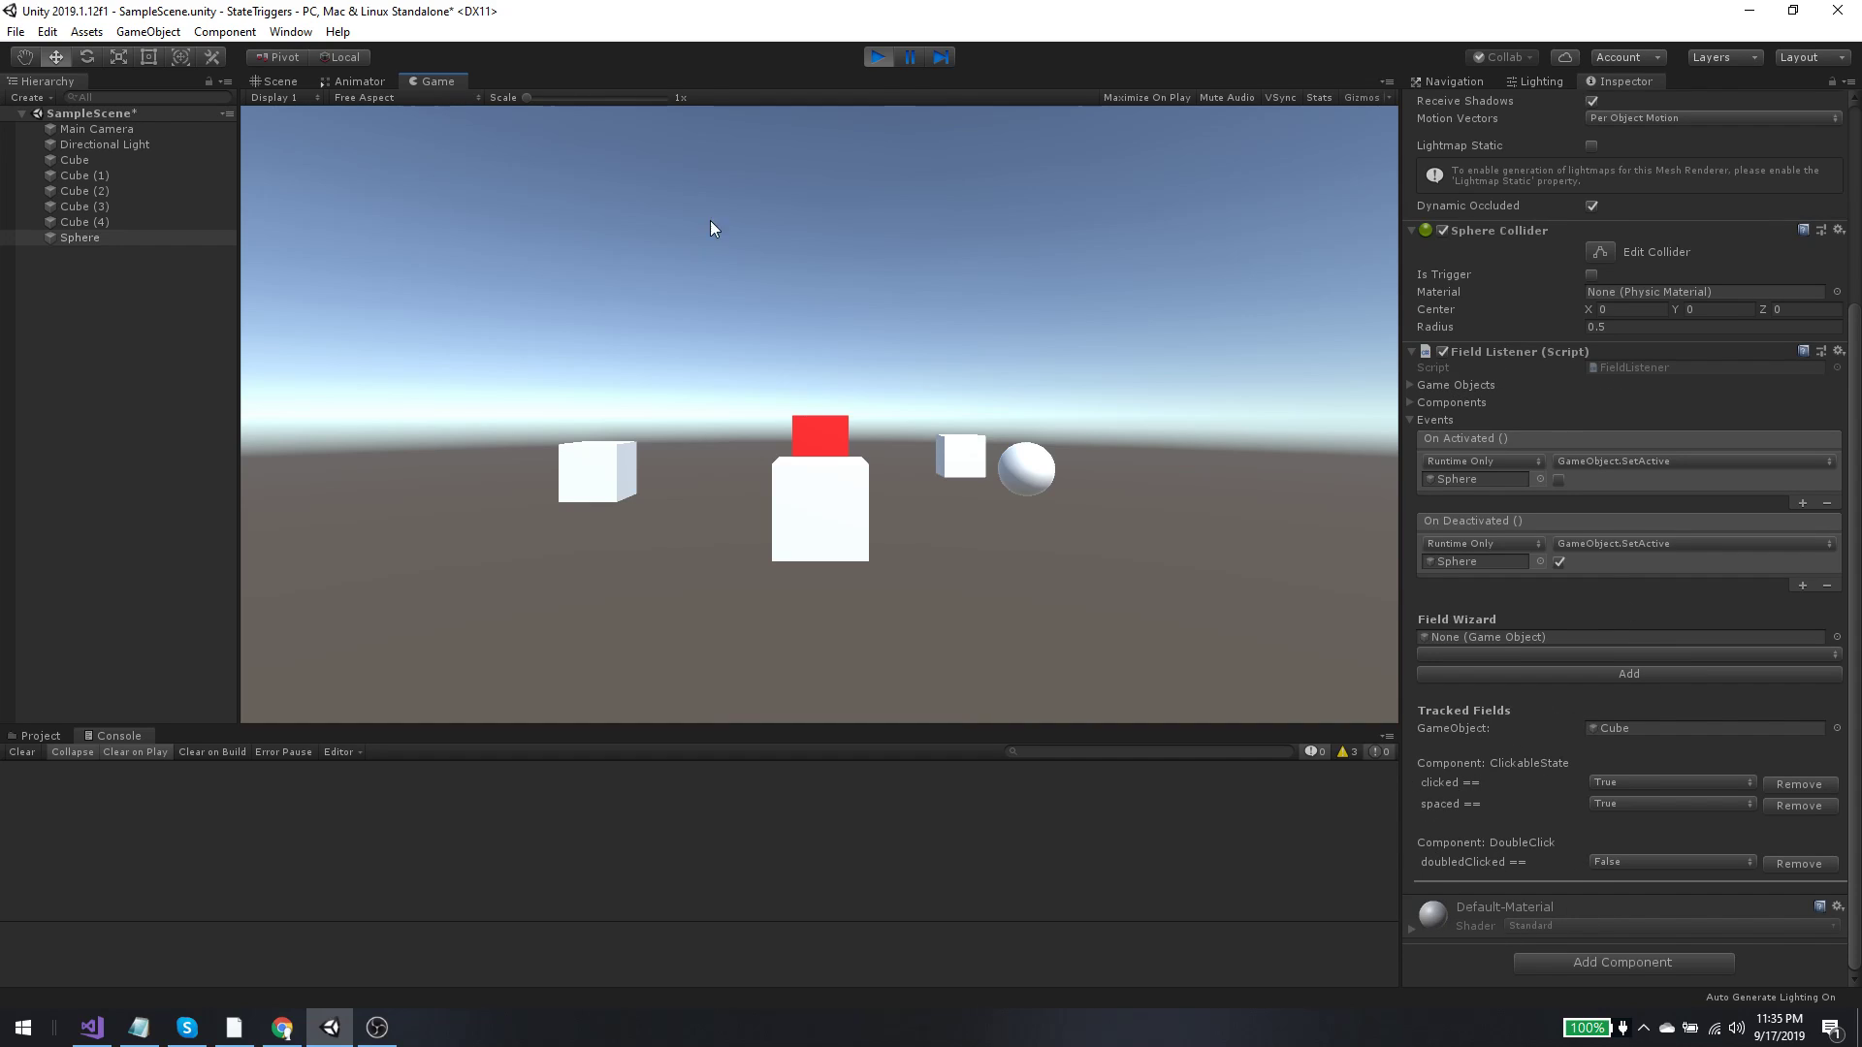
{"action": "left_click", "coordinate": [877, 57]}
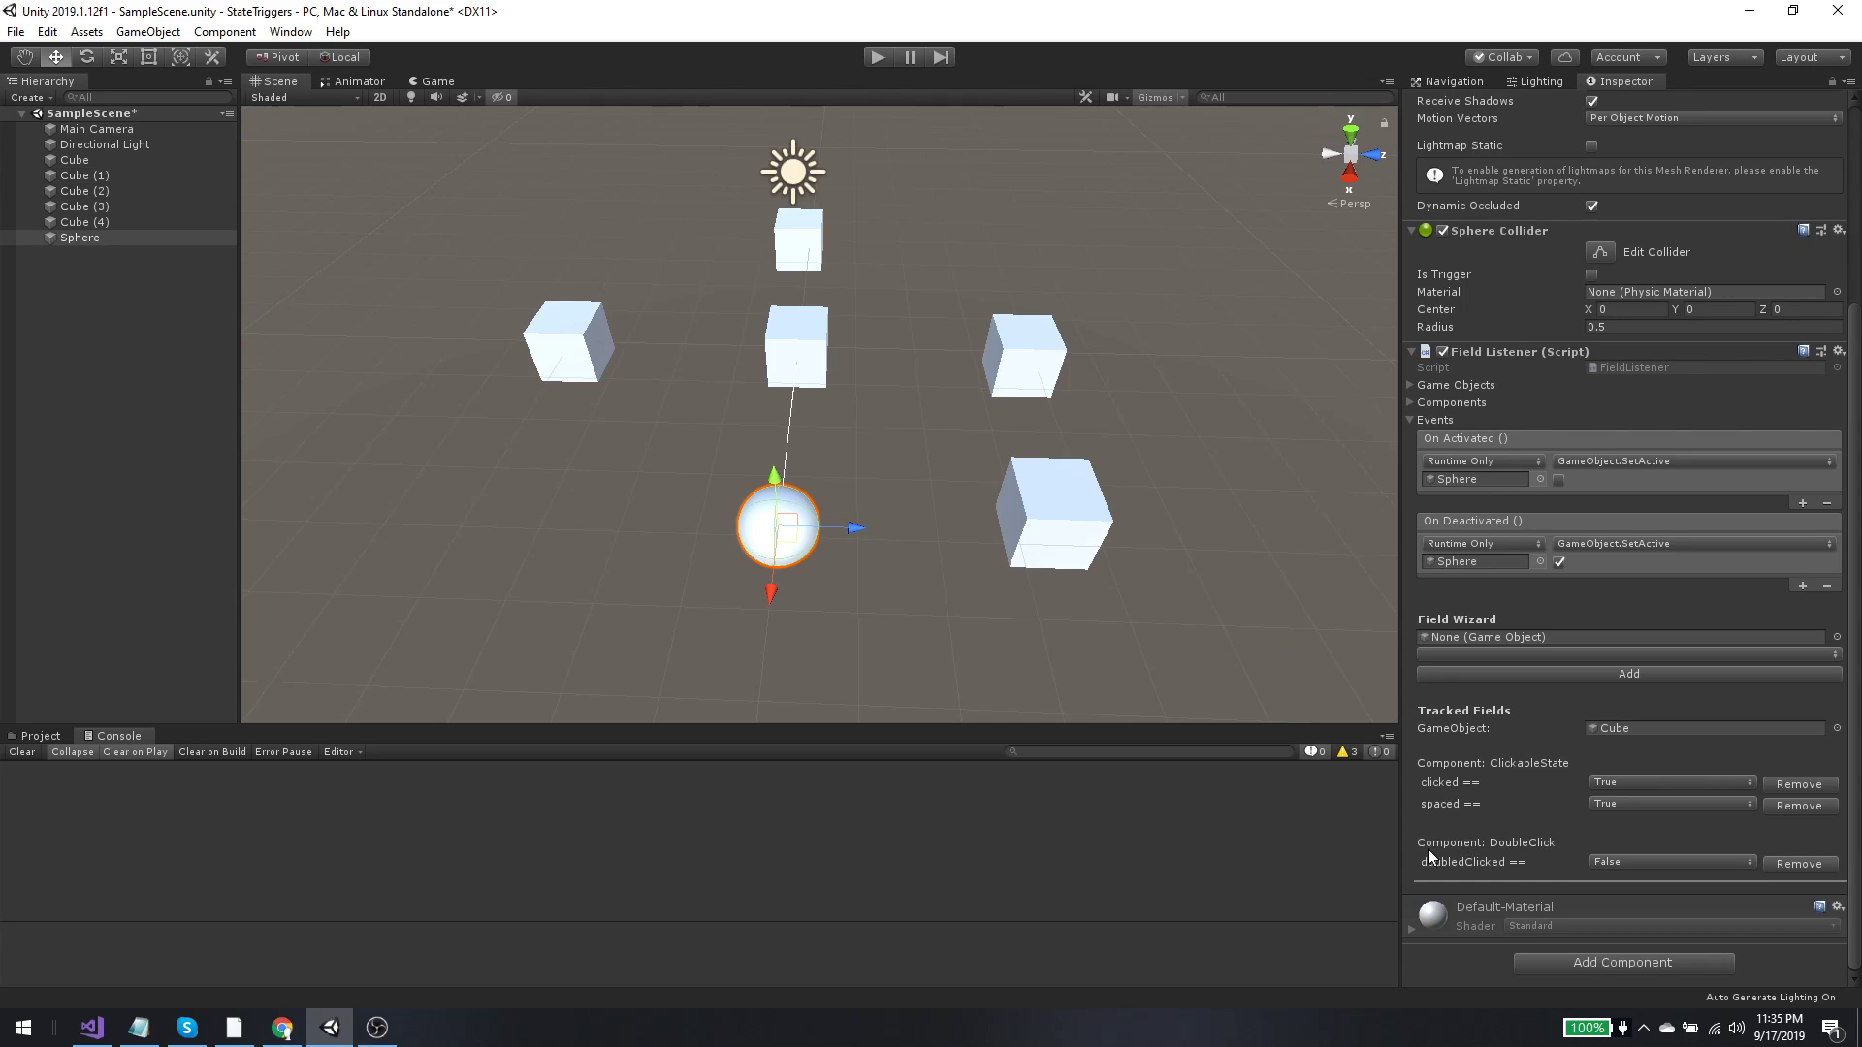
Step: Replace Cube's doubledClicked condition in the Sphere's Field Listener with a tracked condition doubledClicked == False for Cube (1), using the Field Wizard
{"action": "left_click", "coordinate": [1799, 863]}
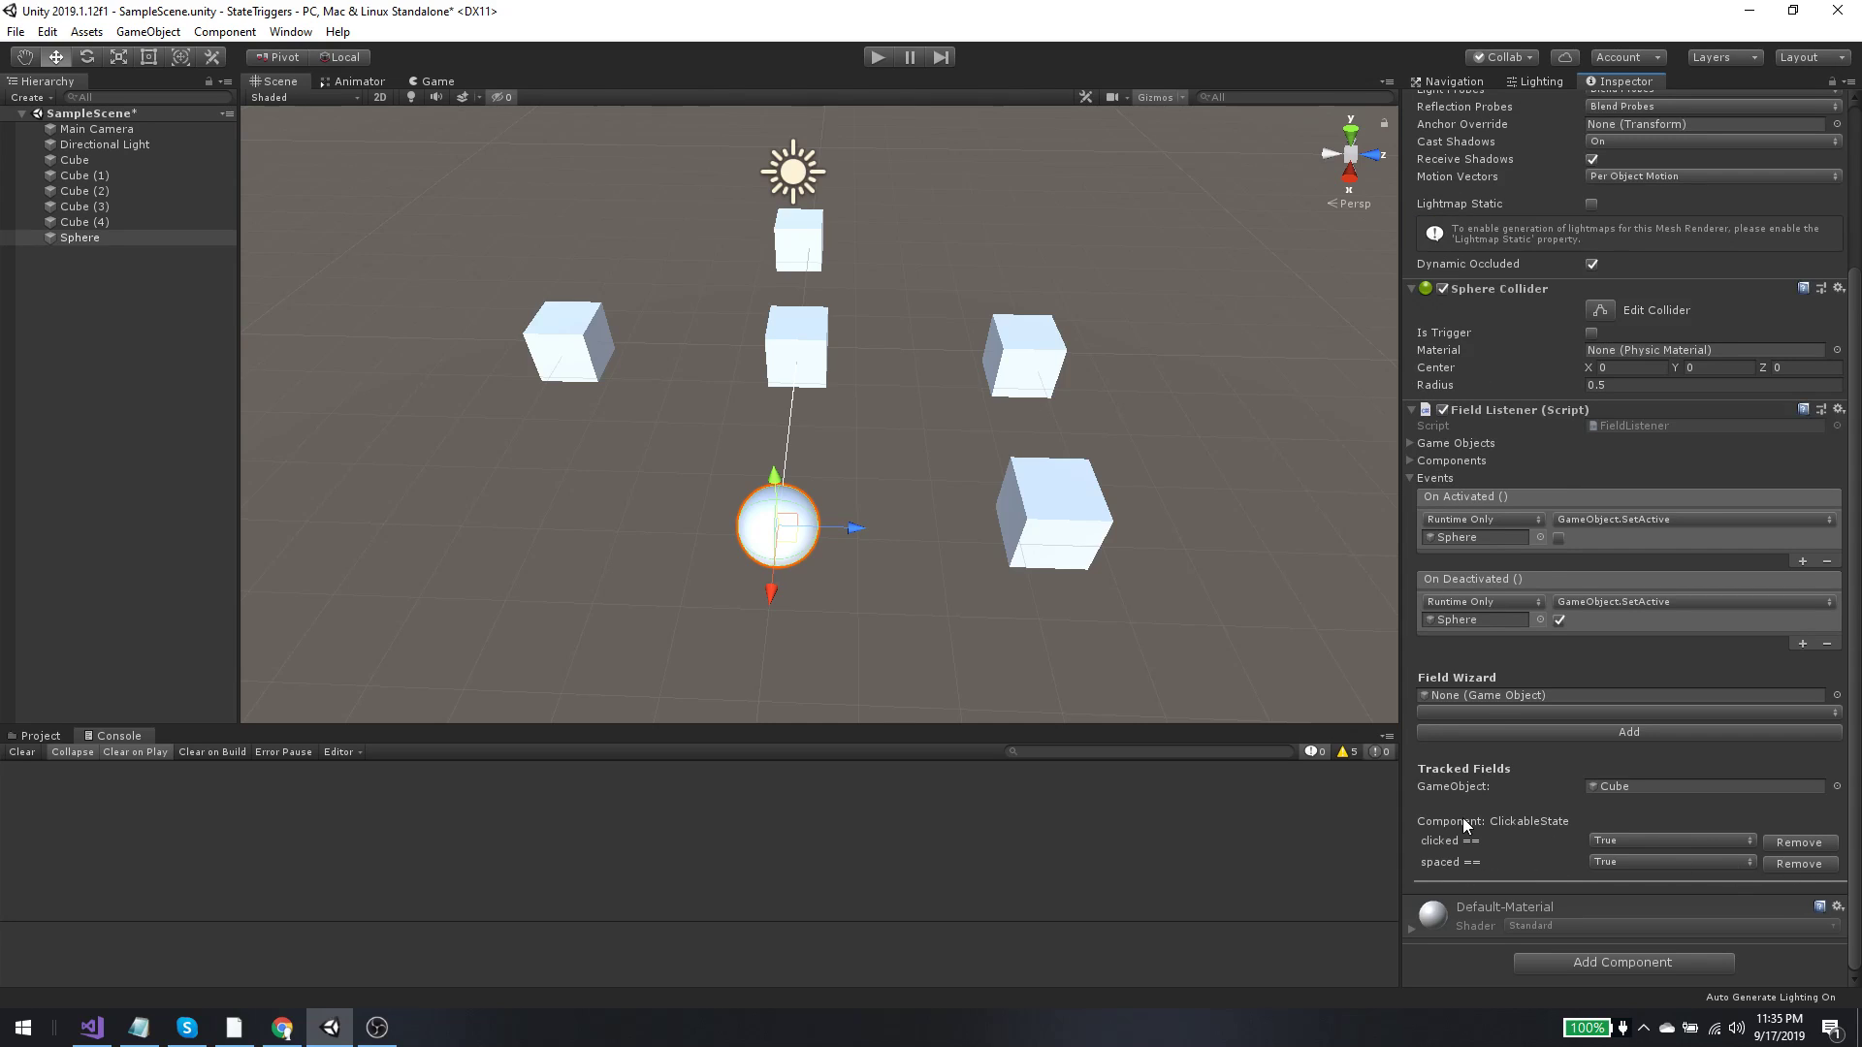
{"action": "left_click_drag", "start_coordinate": [85, 175], "coordinate": [1623, 784]}
{"action": "left_click_drag", "start_coordinate": [91, 175], "coordinate": [1639, 696]}
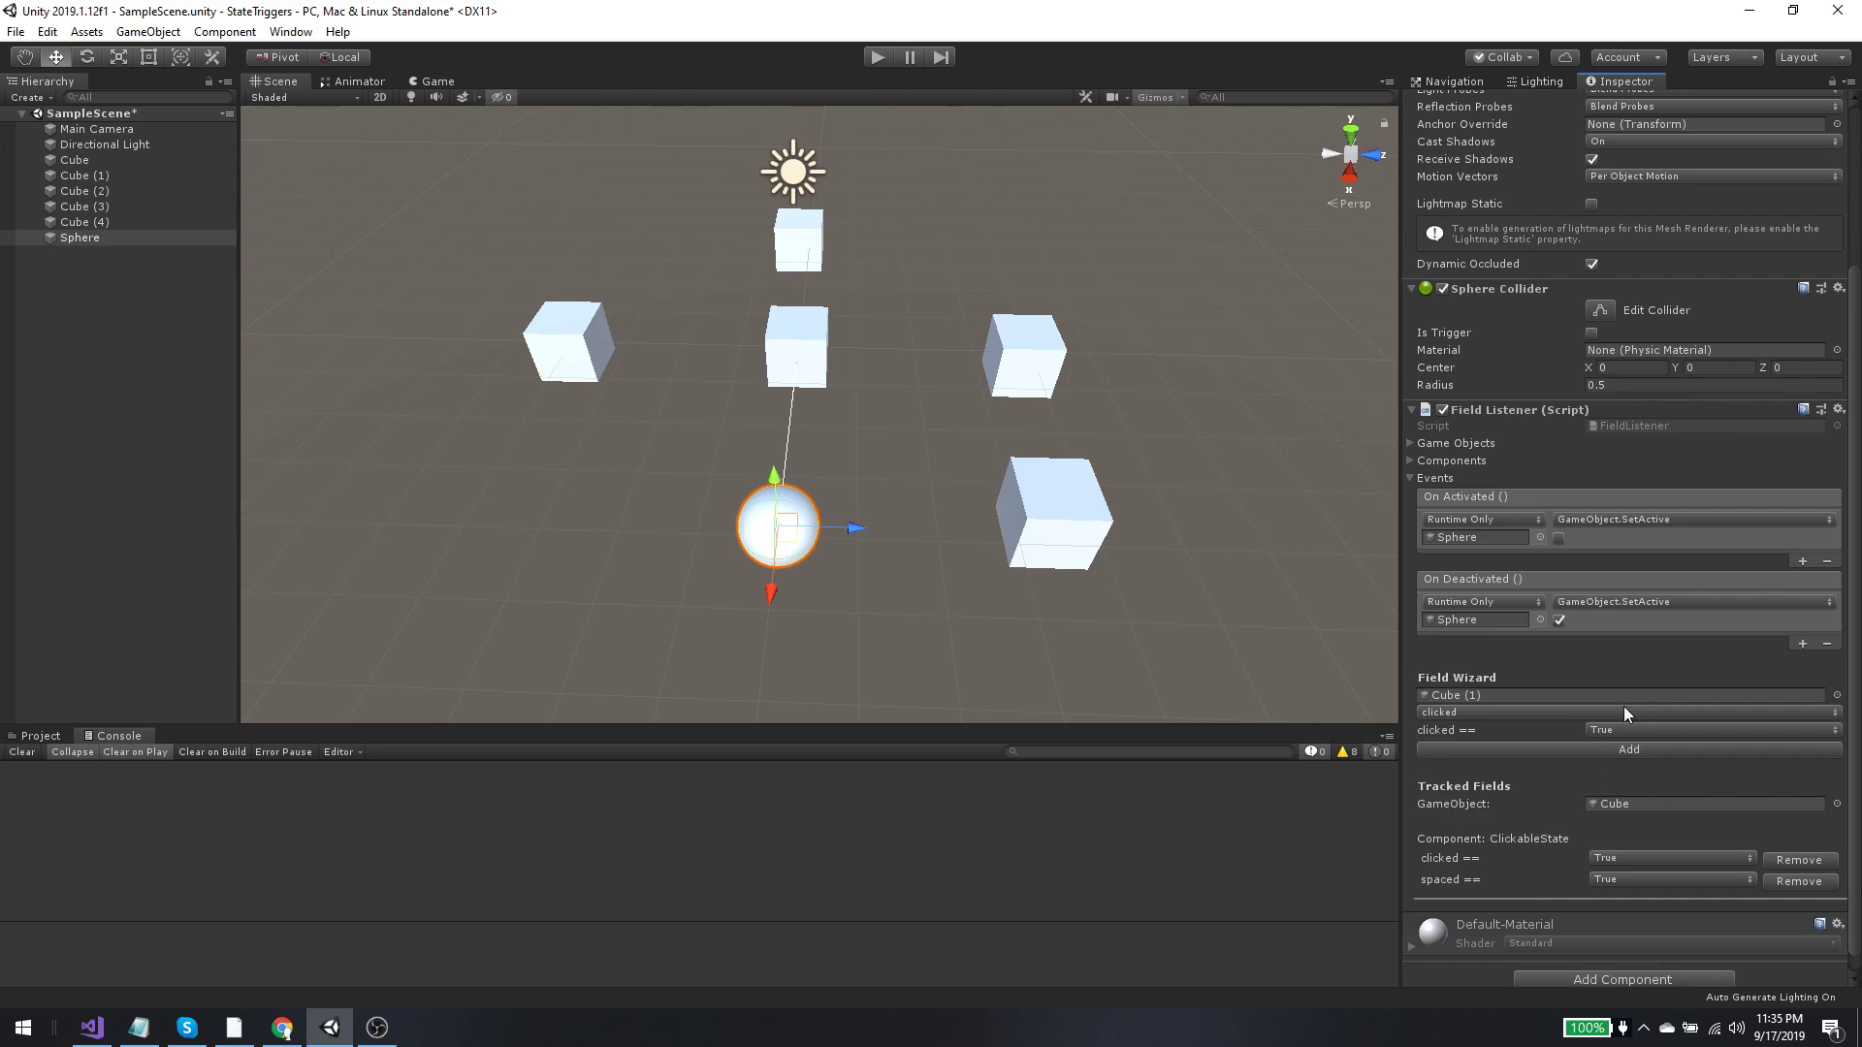
{"action": "left_click", "coordinate": [1454, 716]}
{"action": "left_click", "coordinate": [1480, 782]}
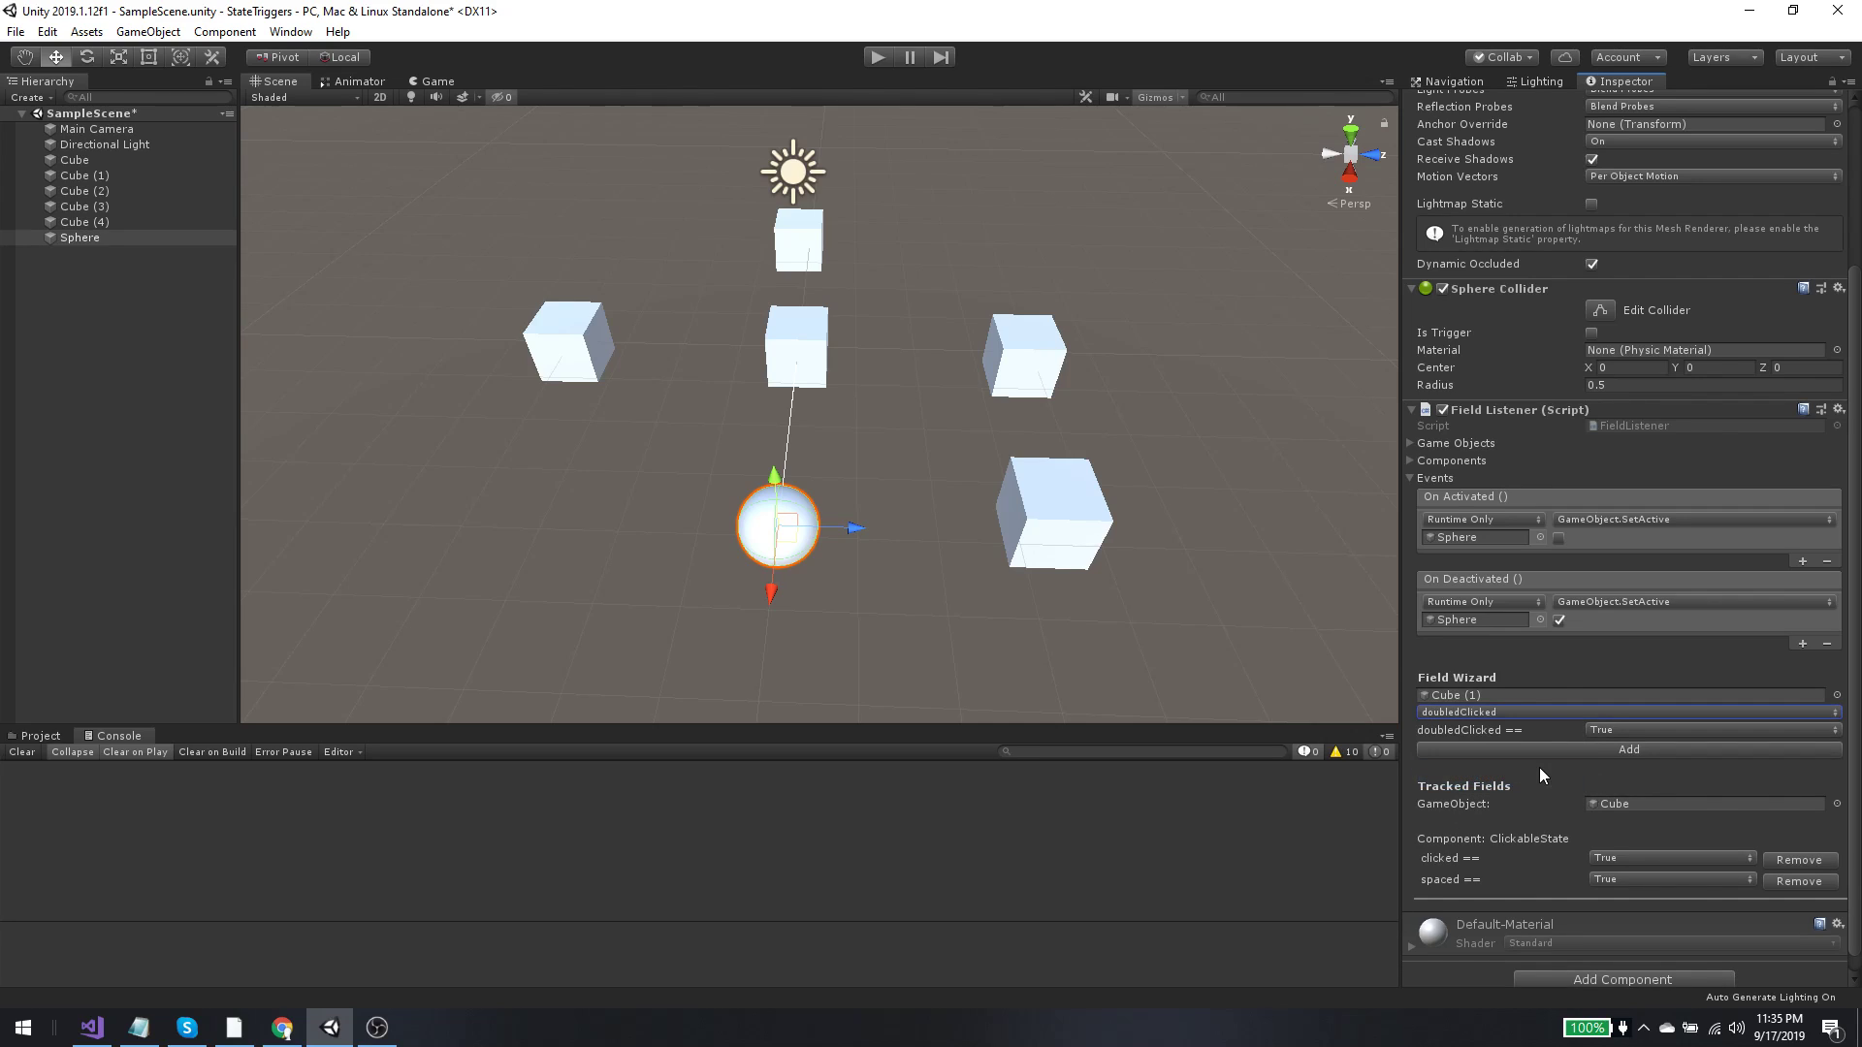
{"action": "left_click", "coordinate": [1596, 729]}
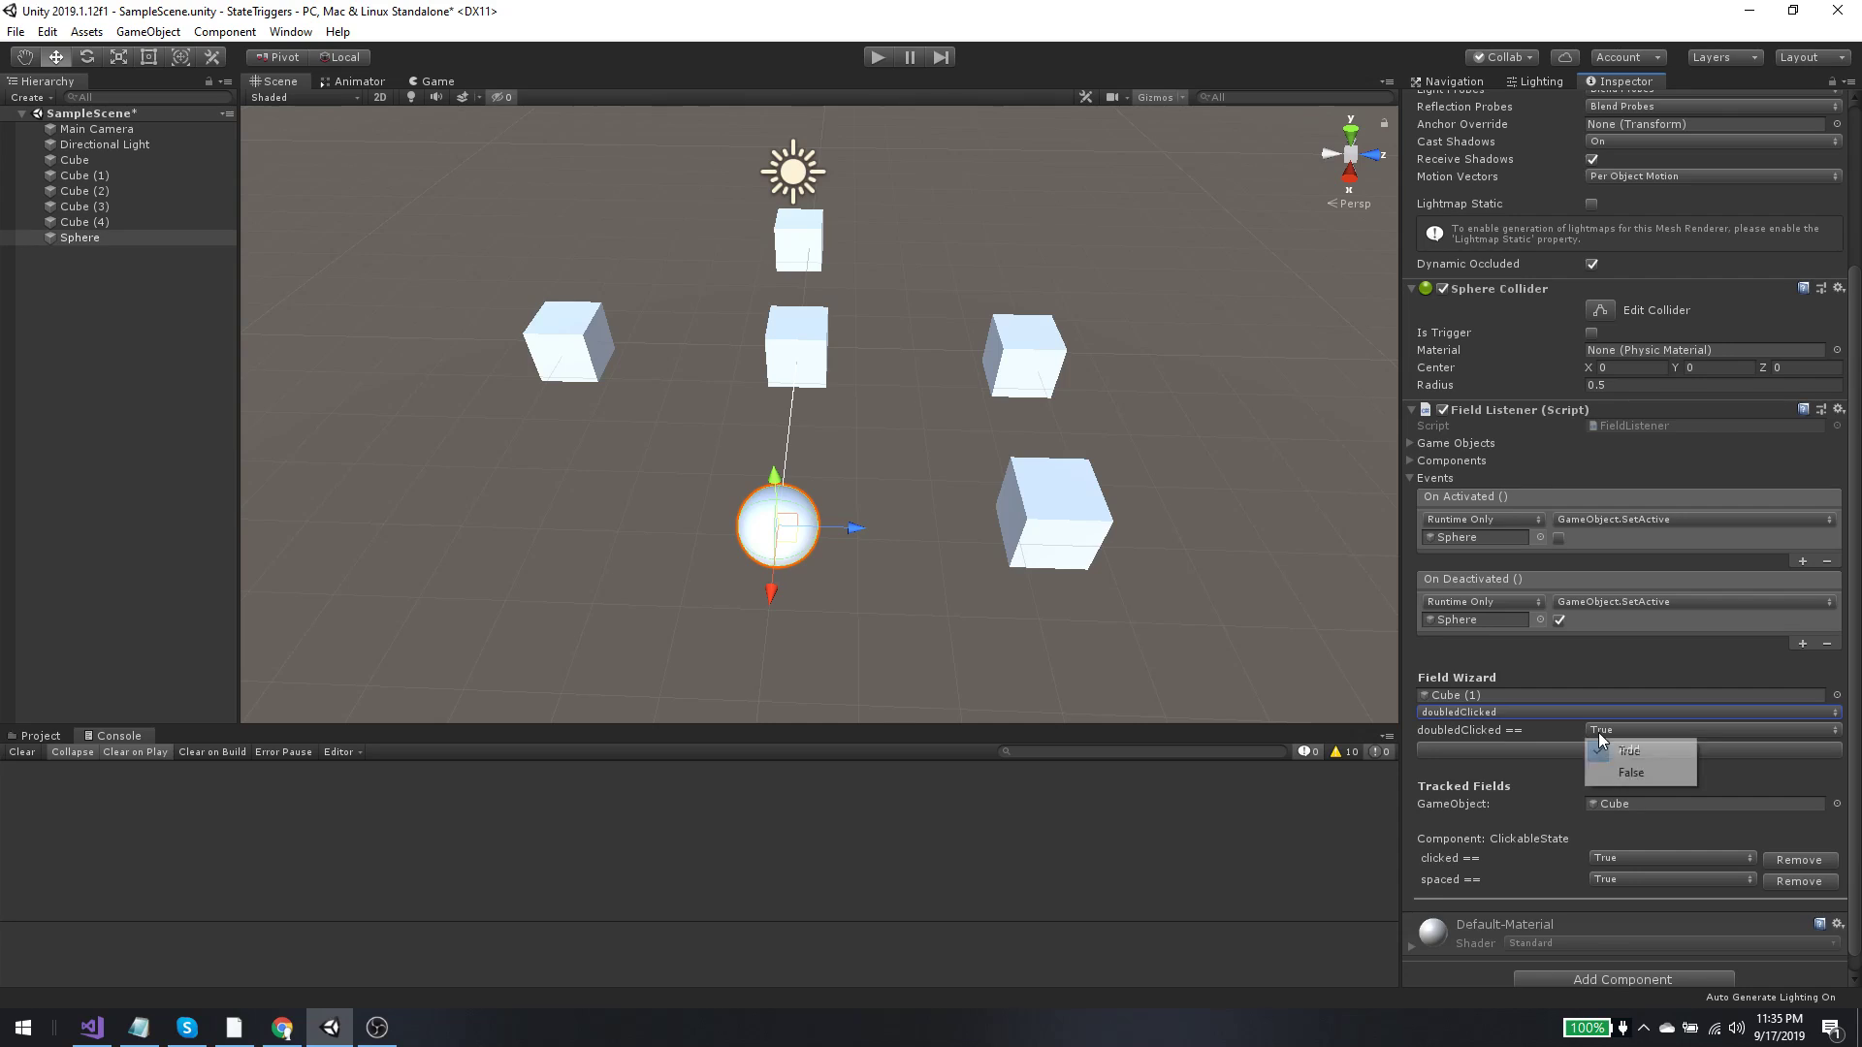
{"action": "left_click", "coordinate": [1609, 771]}
{"action": "left_click", "coordinate": [1596, 749]}
{"action": "scroll", "coordinate": [1512, 772], "scroll_direction": "down", "scroll_amount": 2}
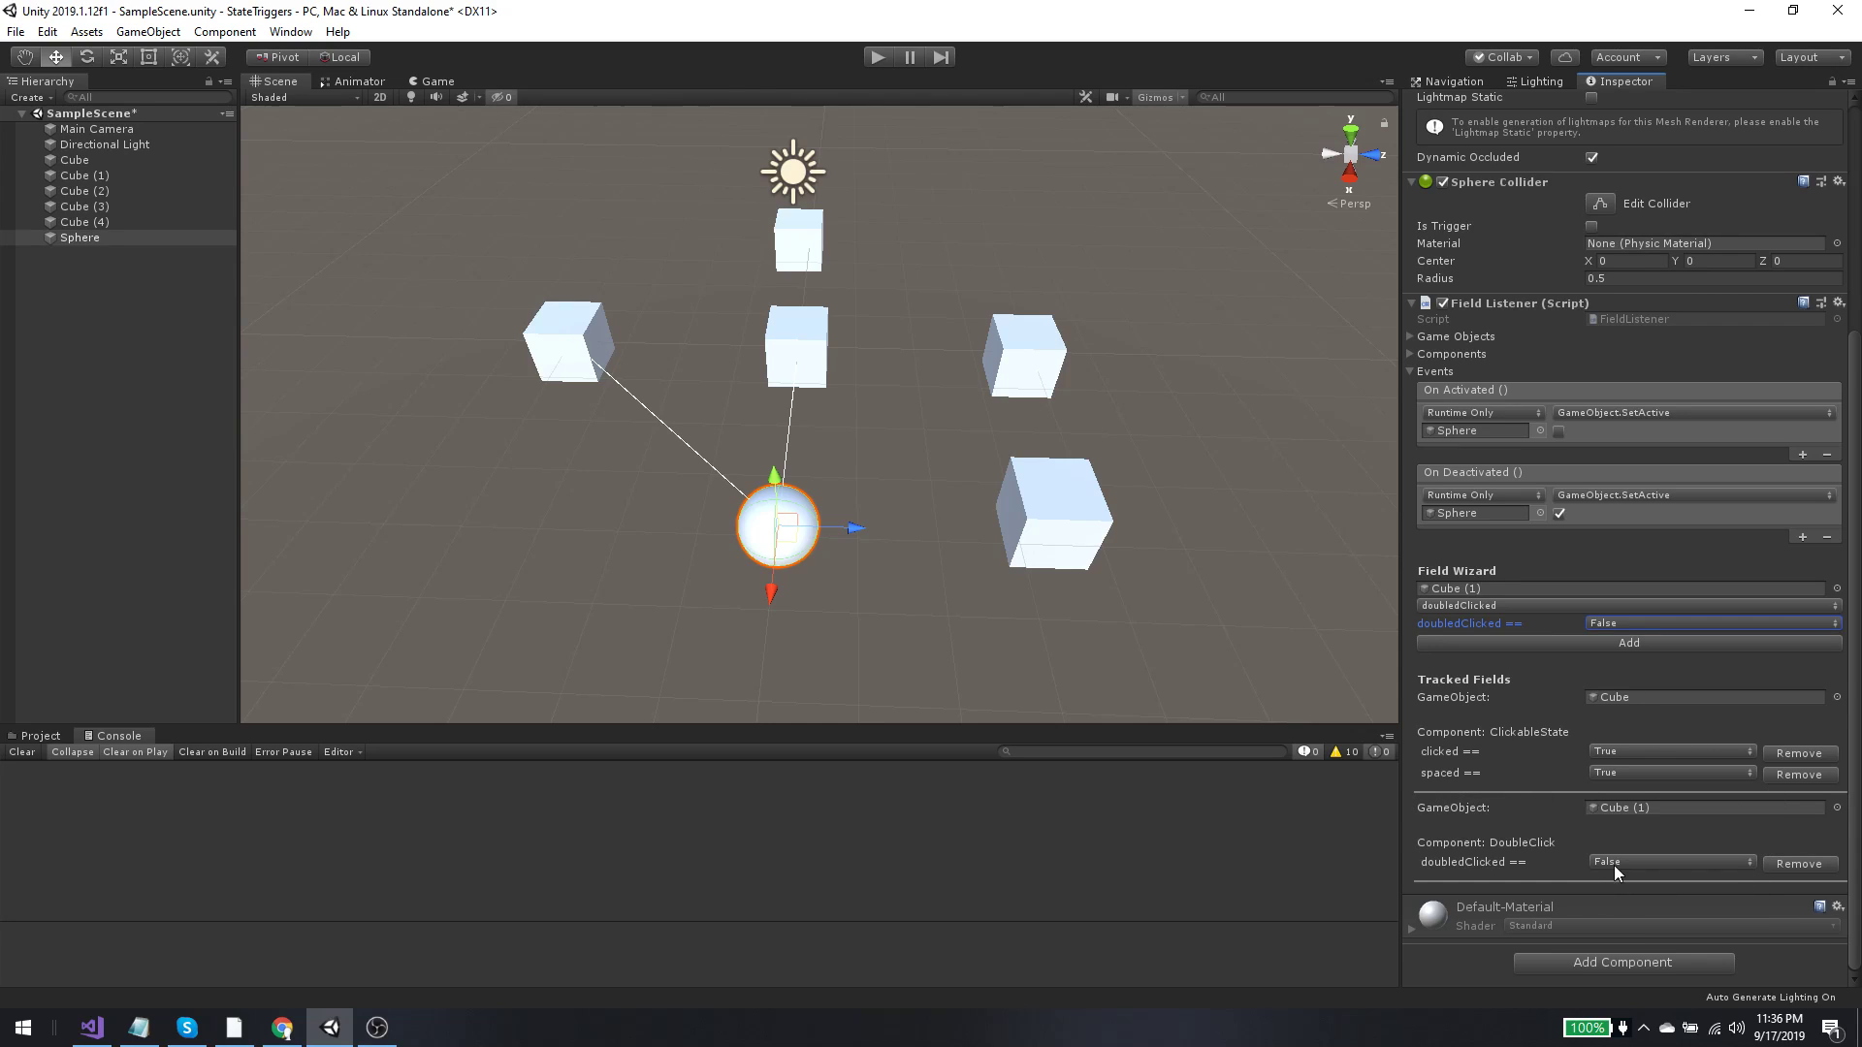
Step: Run the scene, align the Main Camera with the Scene view, and return to the Game view
{"action": "left_click", "coordinate": [875, 57]}
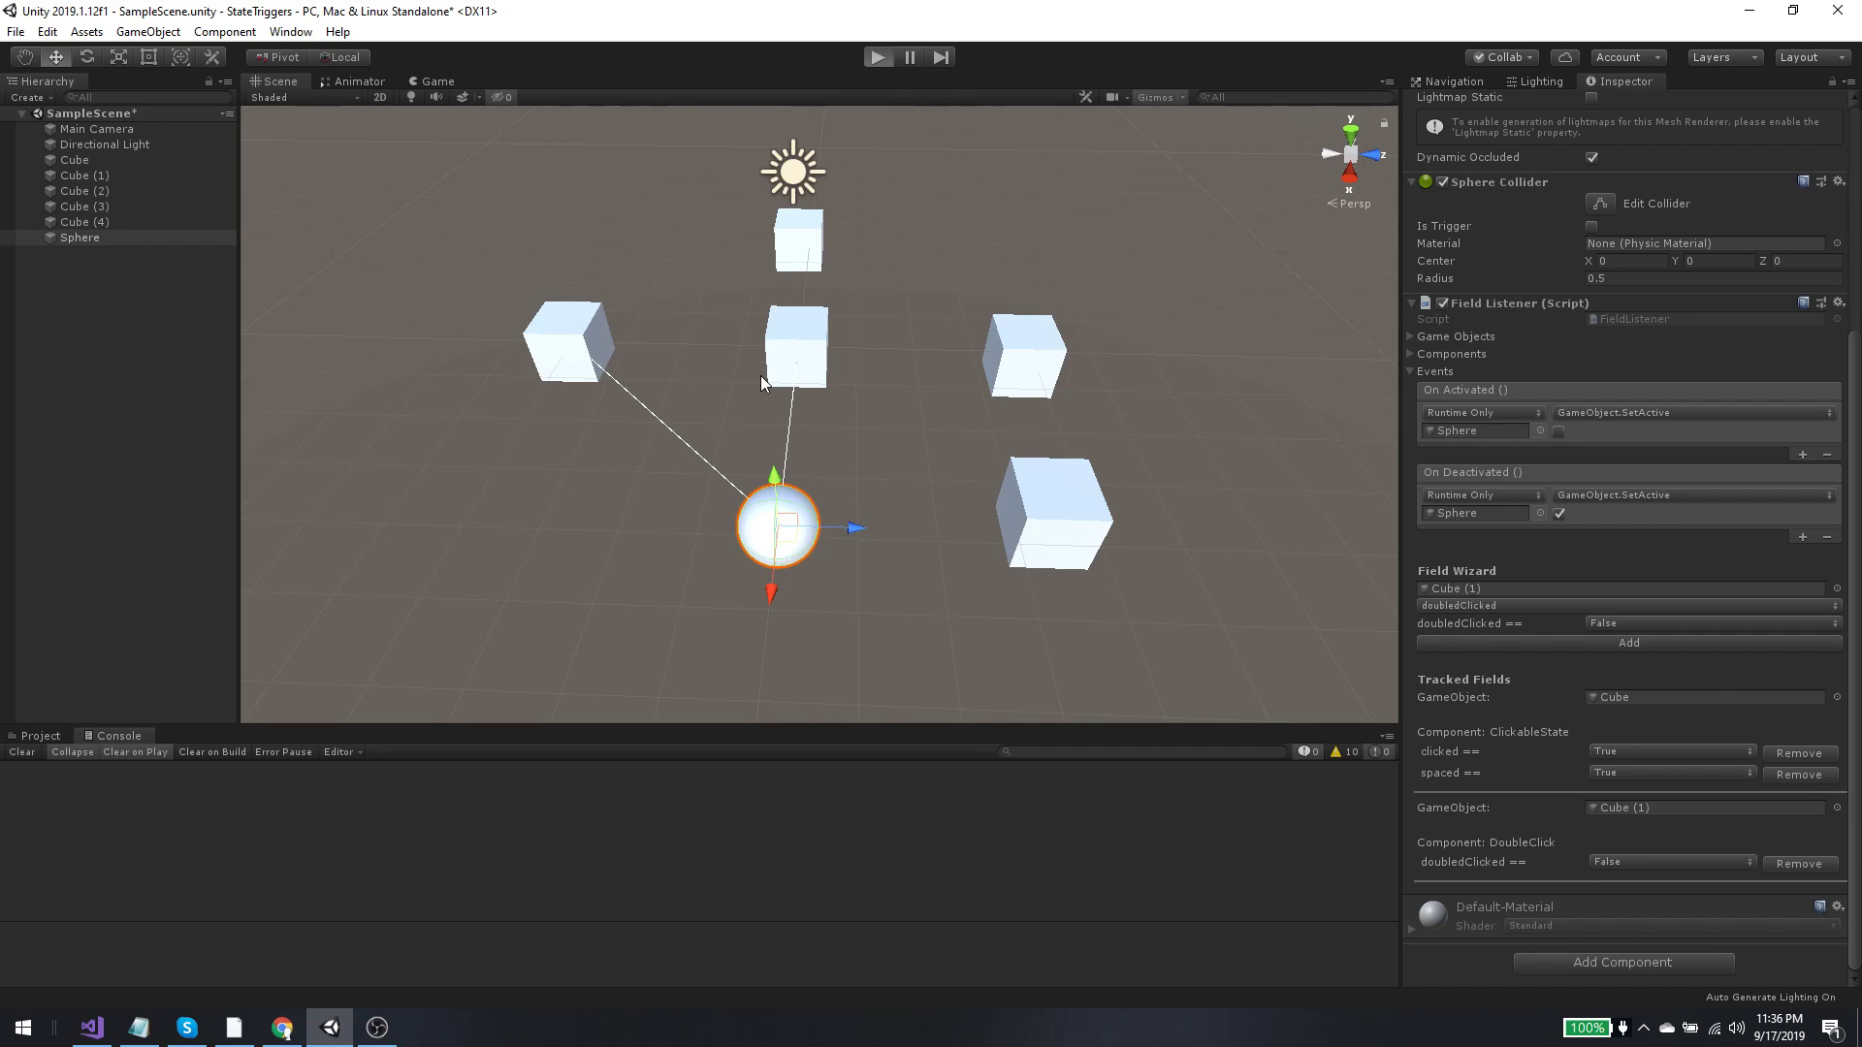
{"action": "left_click", "coordinate": [805, 496]}
{"action": "left_click", "coordinate": [804, 495]}
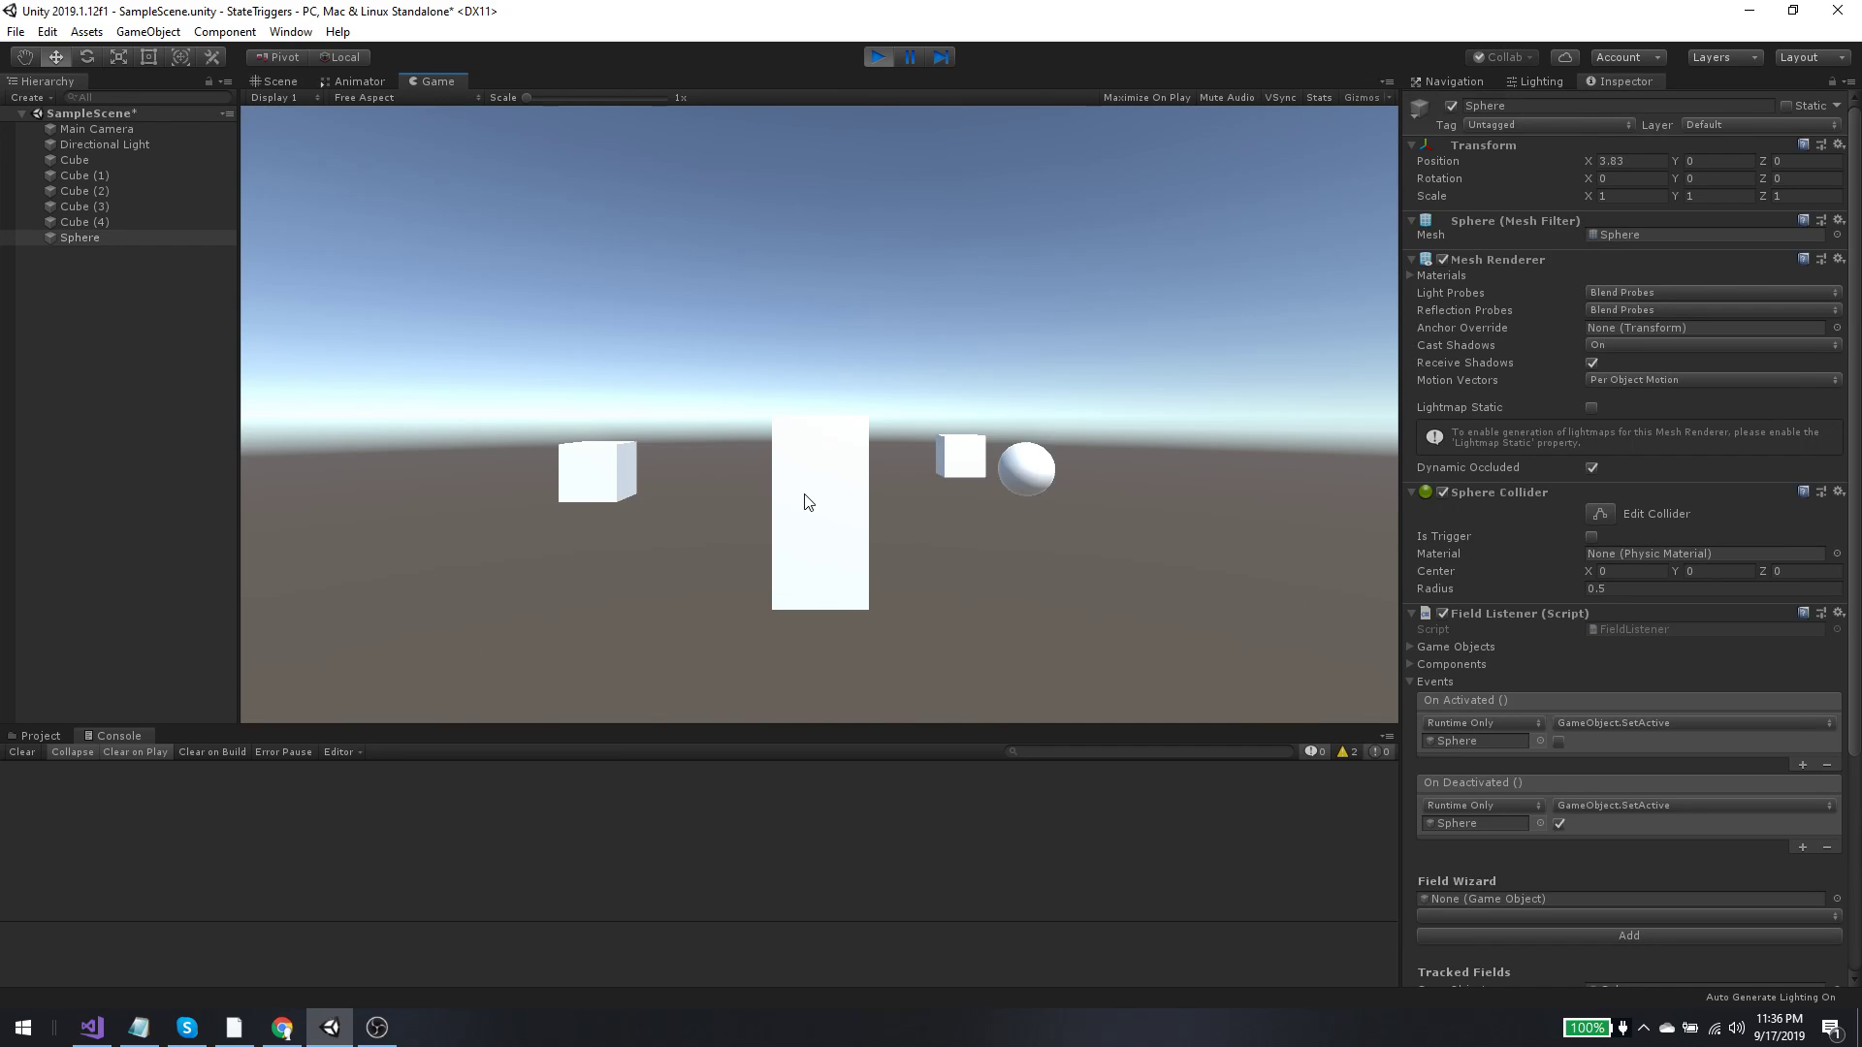
{"action": "left_click", "coordinate": [291, 80]}
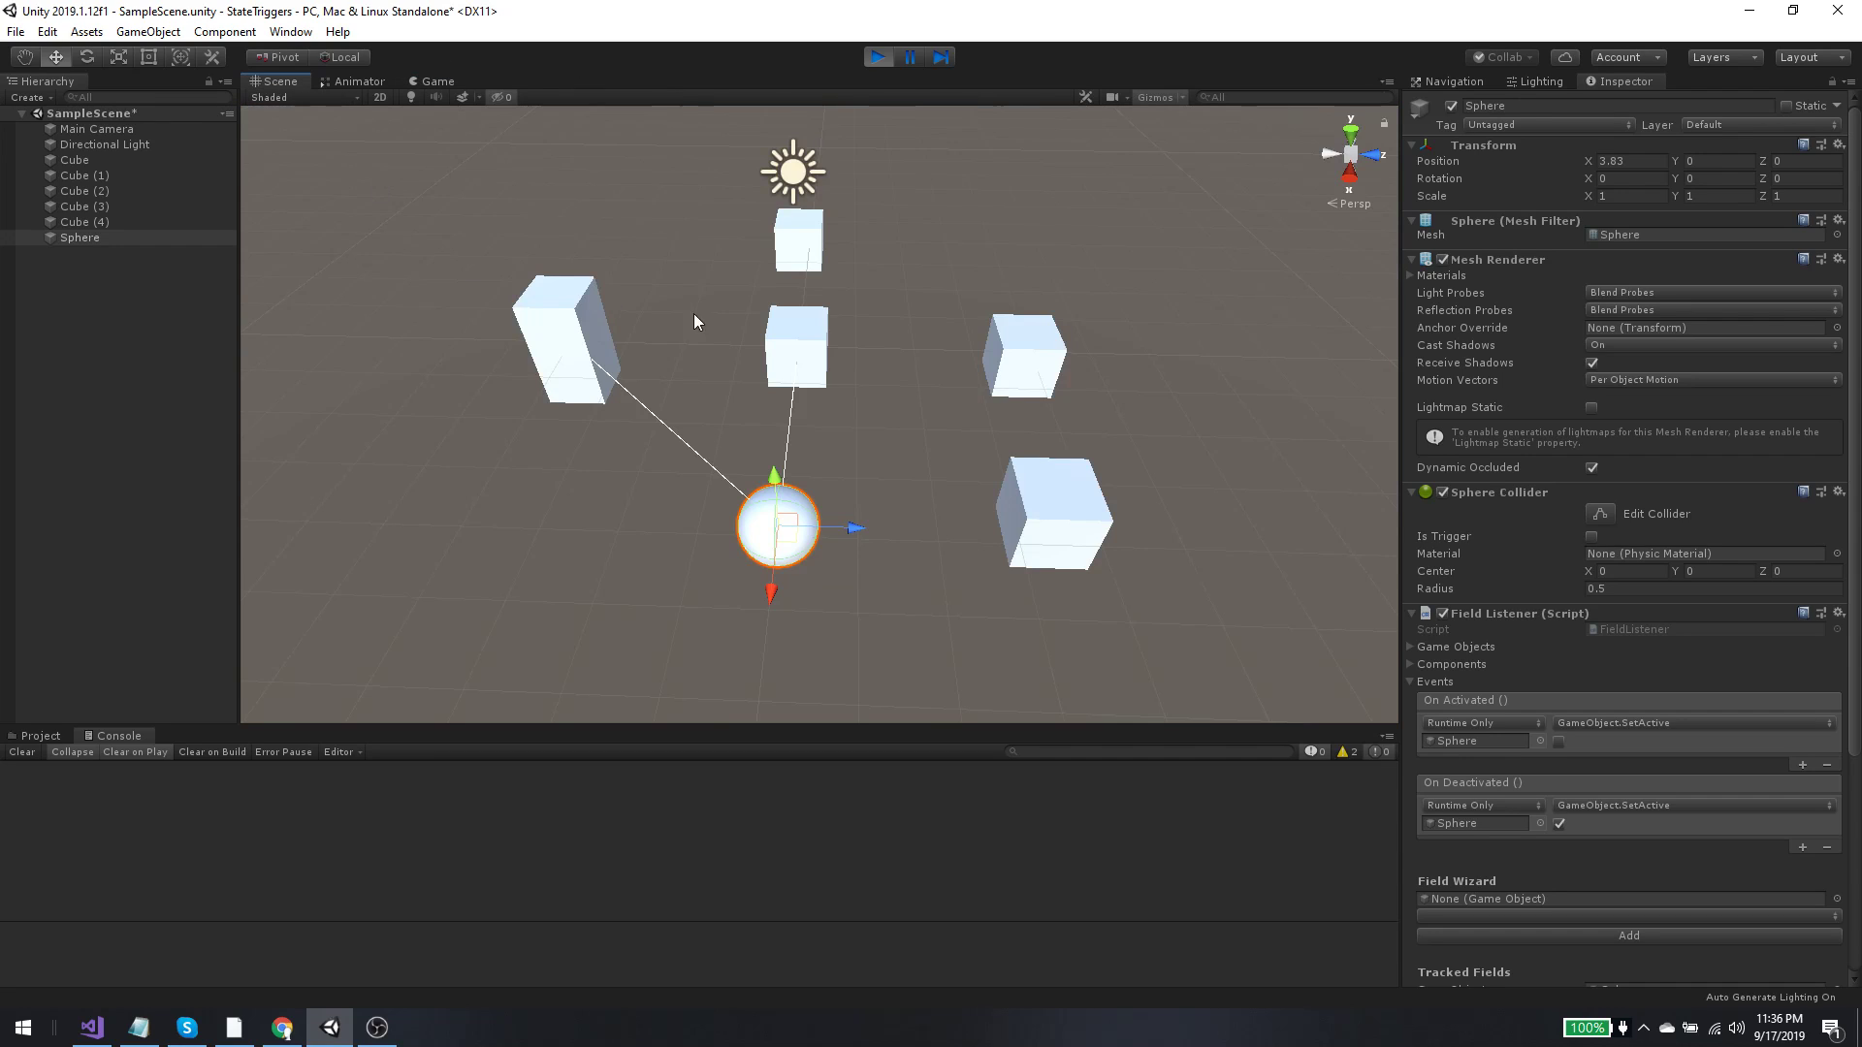
{"action": "left_click", "coordinate": [76, 132]}
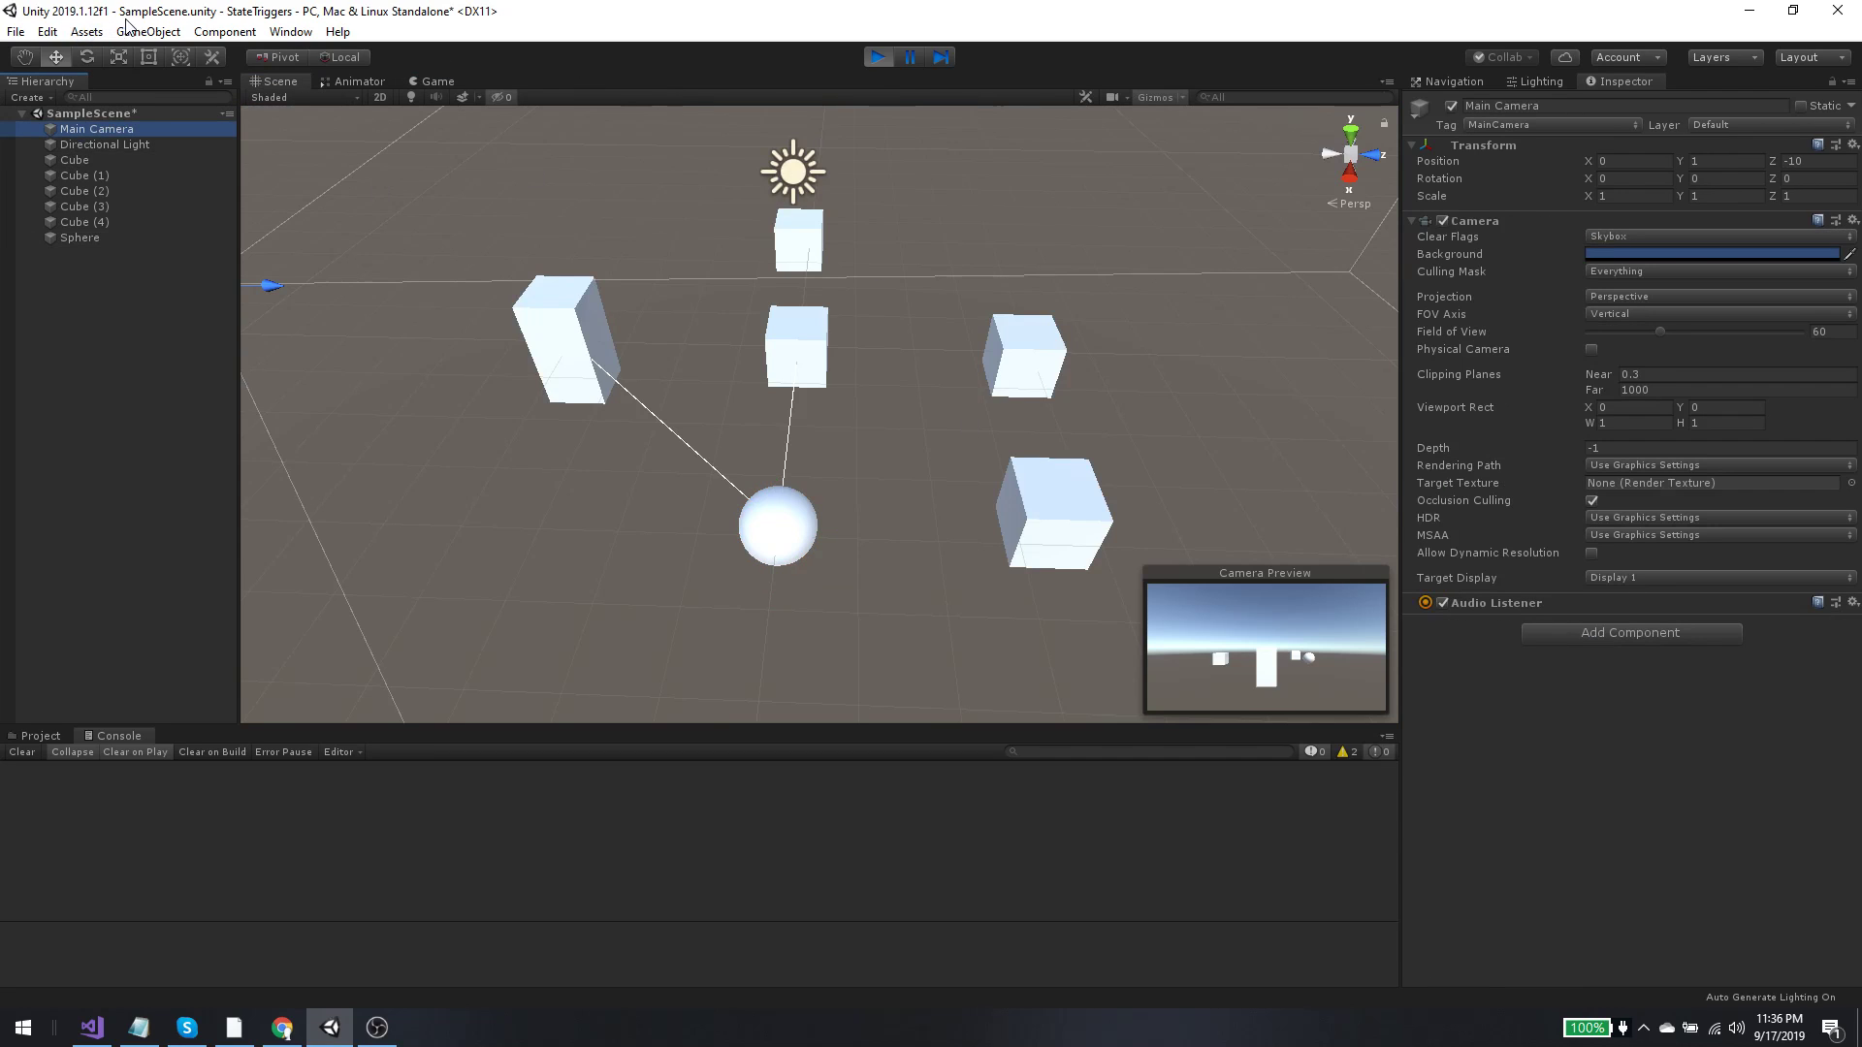
{"action": "left_click", "coordinate": [136, 31]}
{"action": "left_click", "coordinate": [160, 417]}
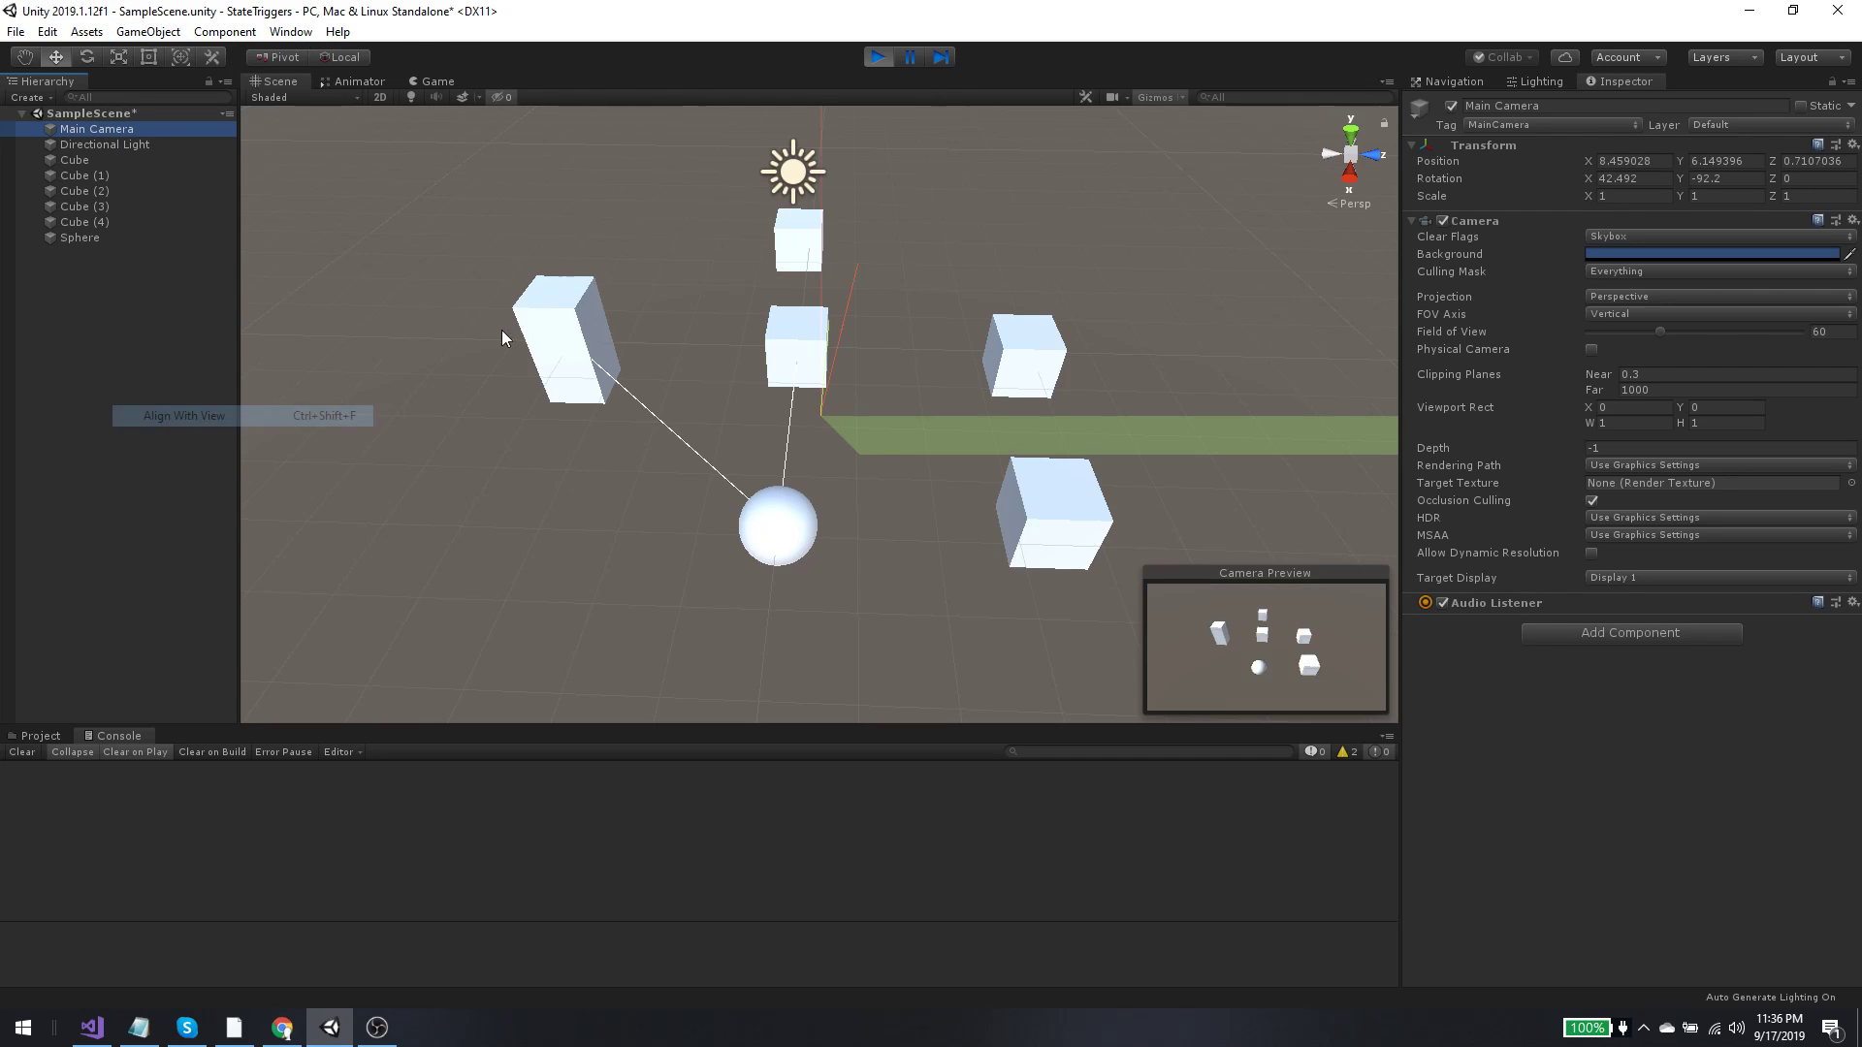
{"action": "left_click", "coordinate": [434, 81]}
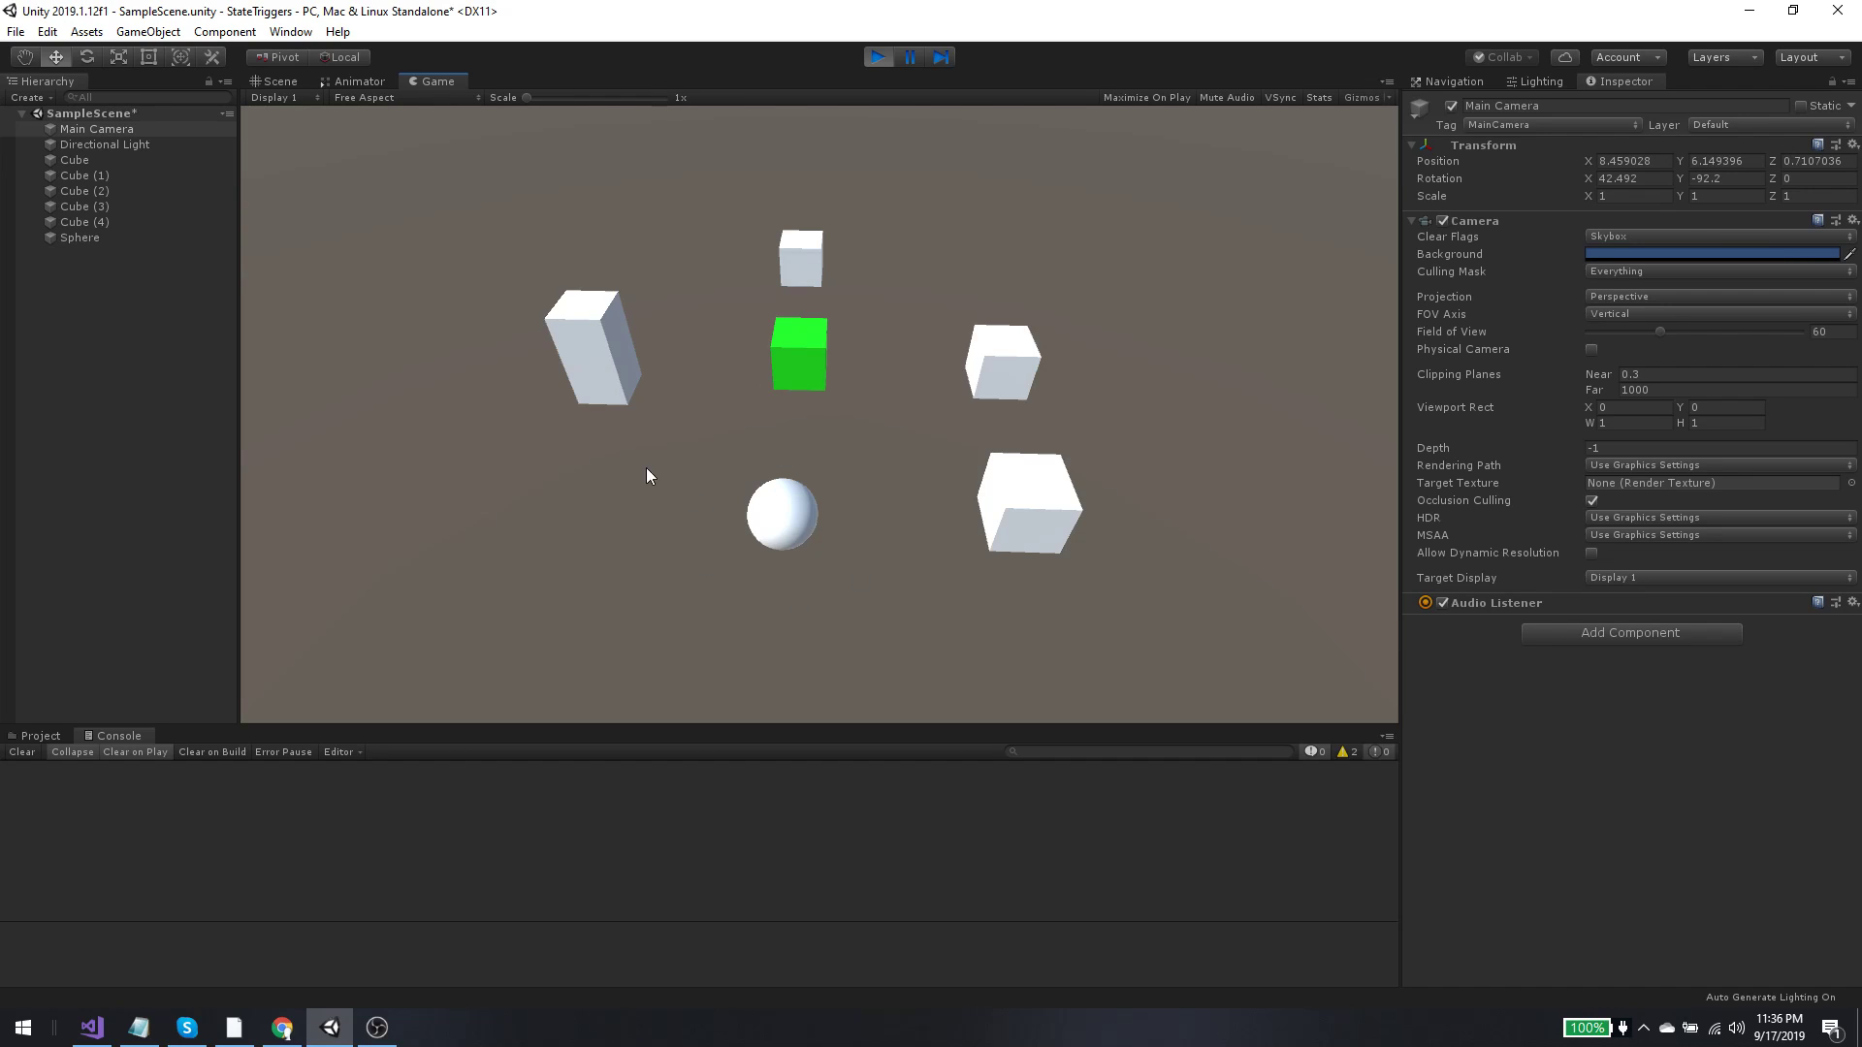
Step: With the Sphere's tracked fields in view, test Cube (1)'s double-click state together with Cube's clicked and spaced states, and stop play mode
{"action": "left_click", "coordinate": [96, 239]}
{"action": "scroll", "coordinate": [1557, 806], "scroll_direction": "down", "scroll_amount": 10}
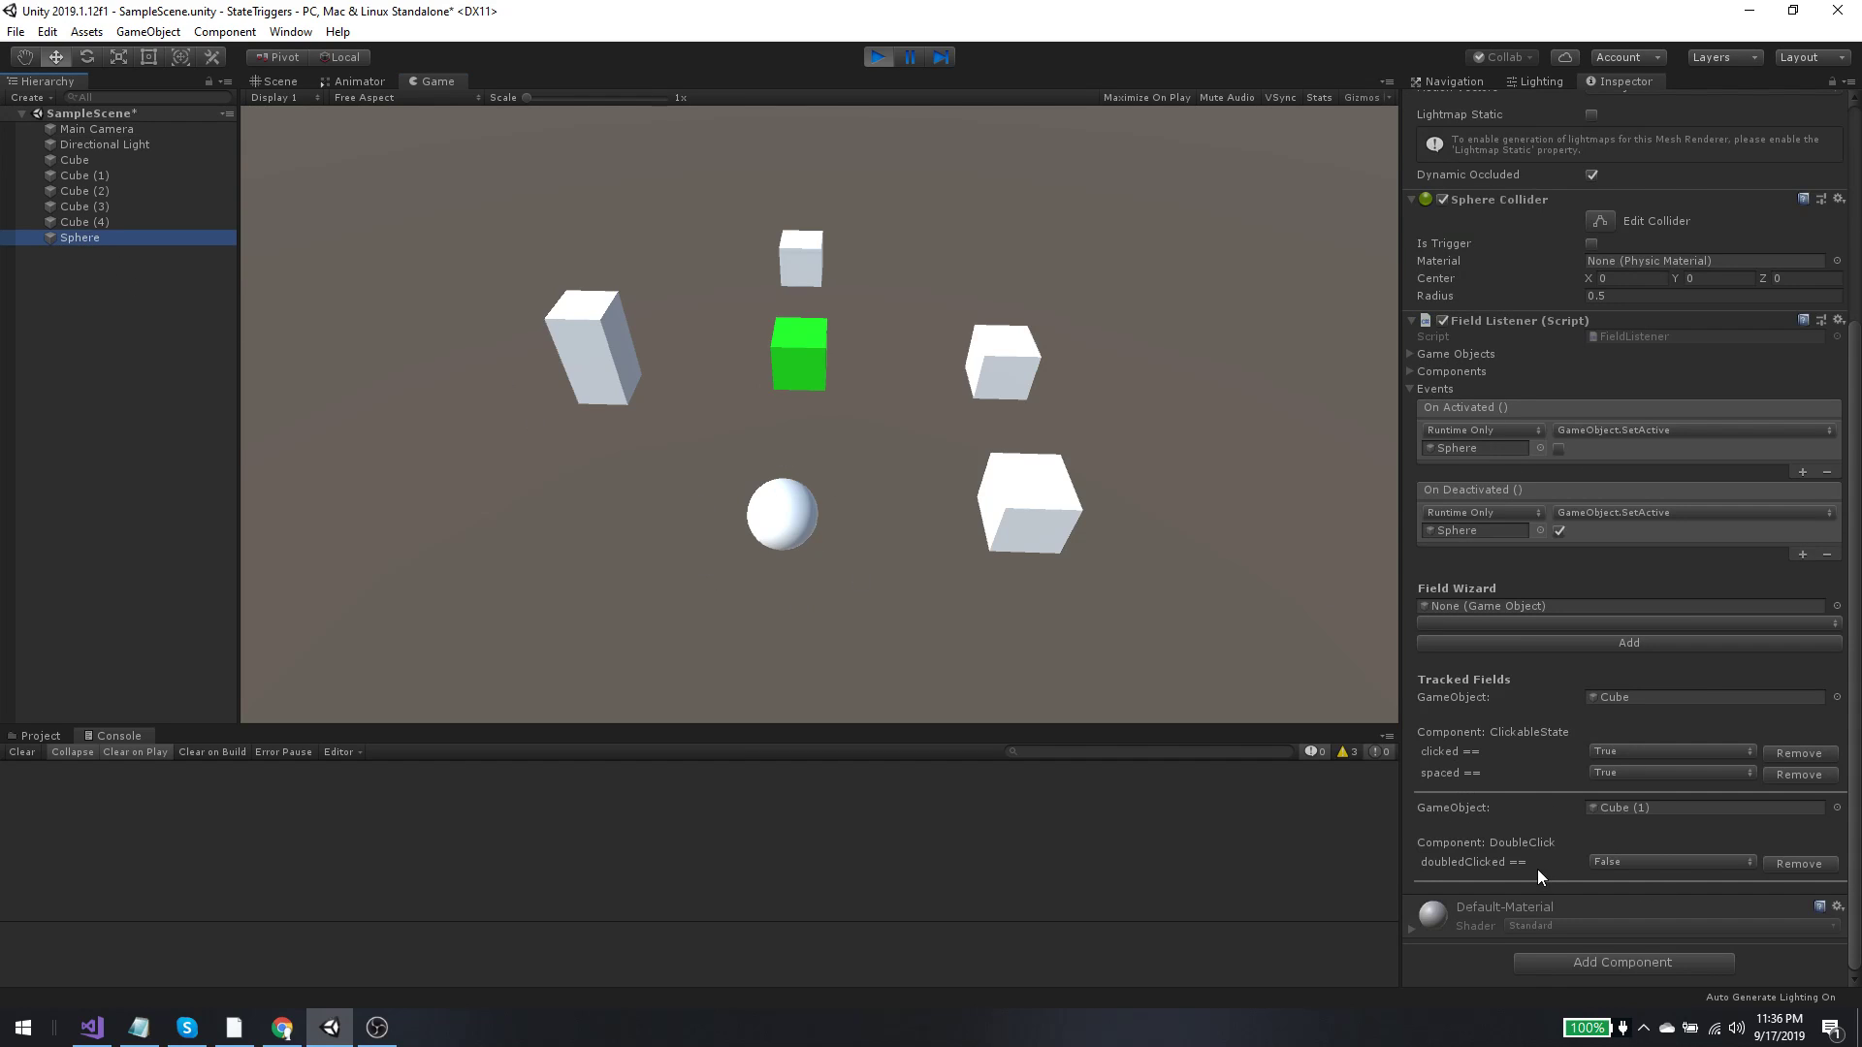
{"action": "left_click", "coordinate": [598, 358]}
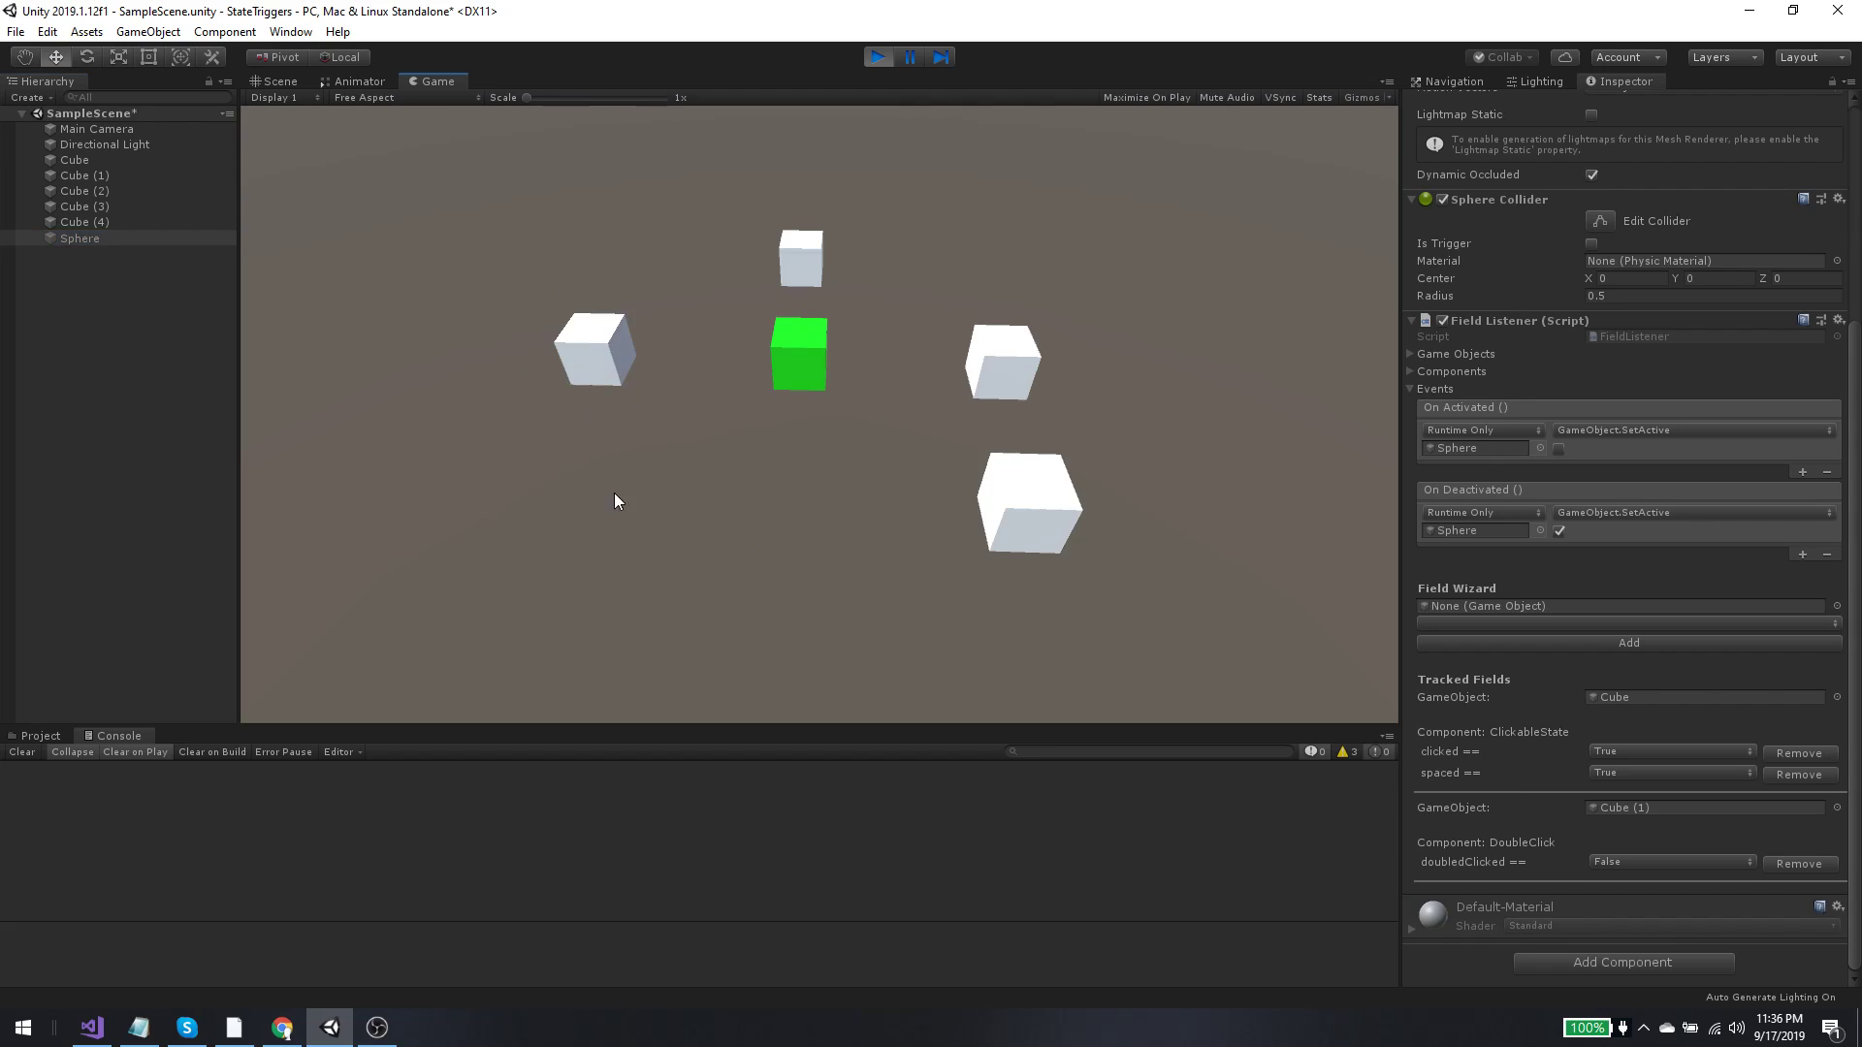
{"action": "left_click", "coordinate": [800, 359]}
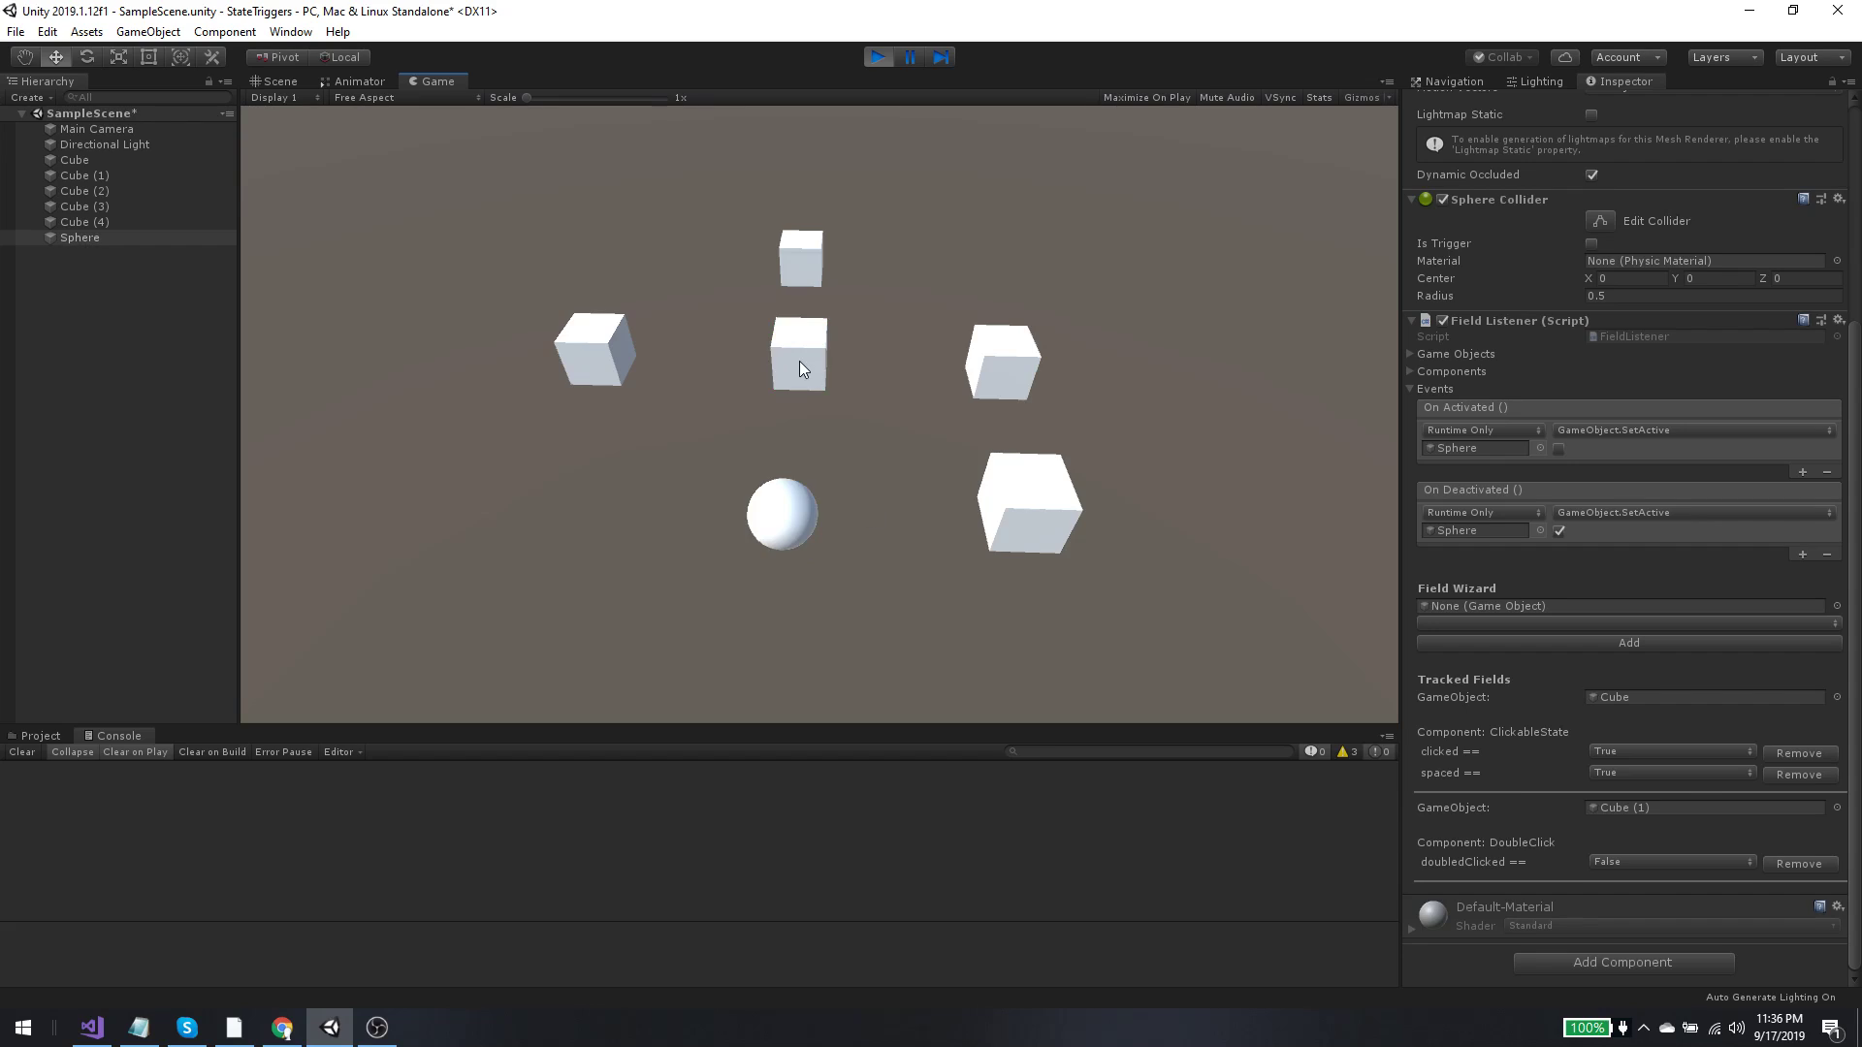
{"action": "key", "text": "space"}
{"action": "left_click", "coordinate": [799, 368]}
{"action": "left_click", "coordinate": [876, 57]}
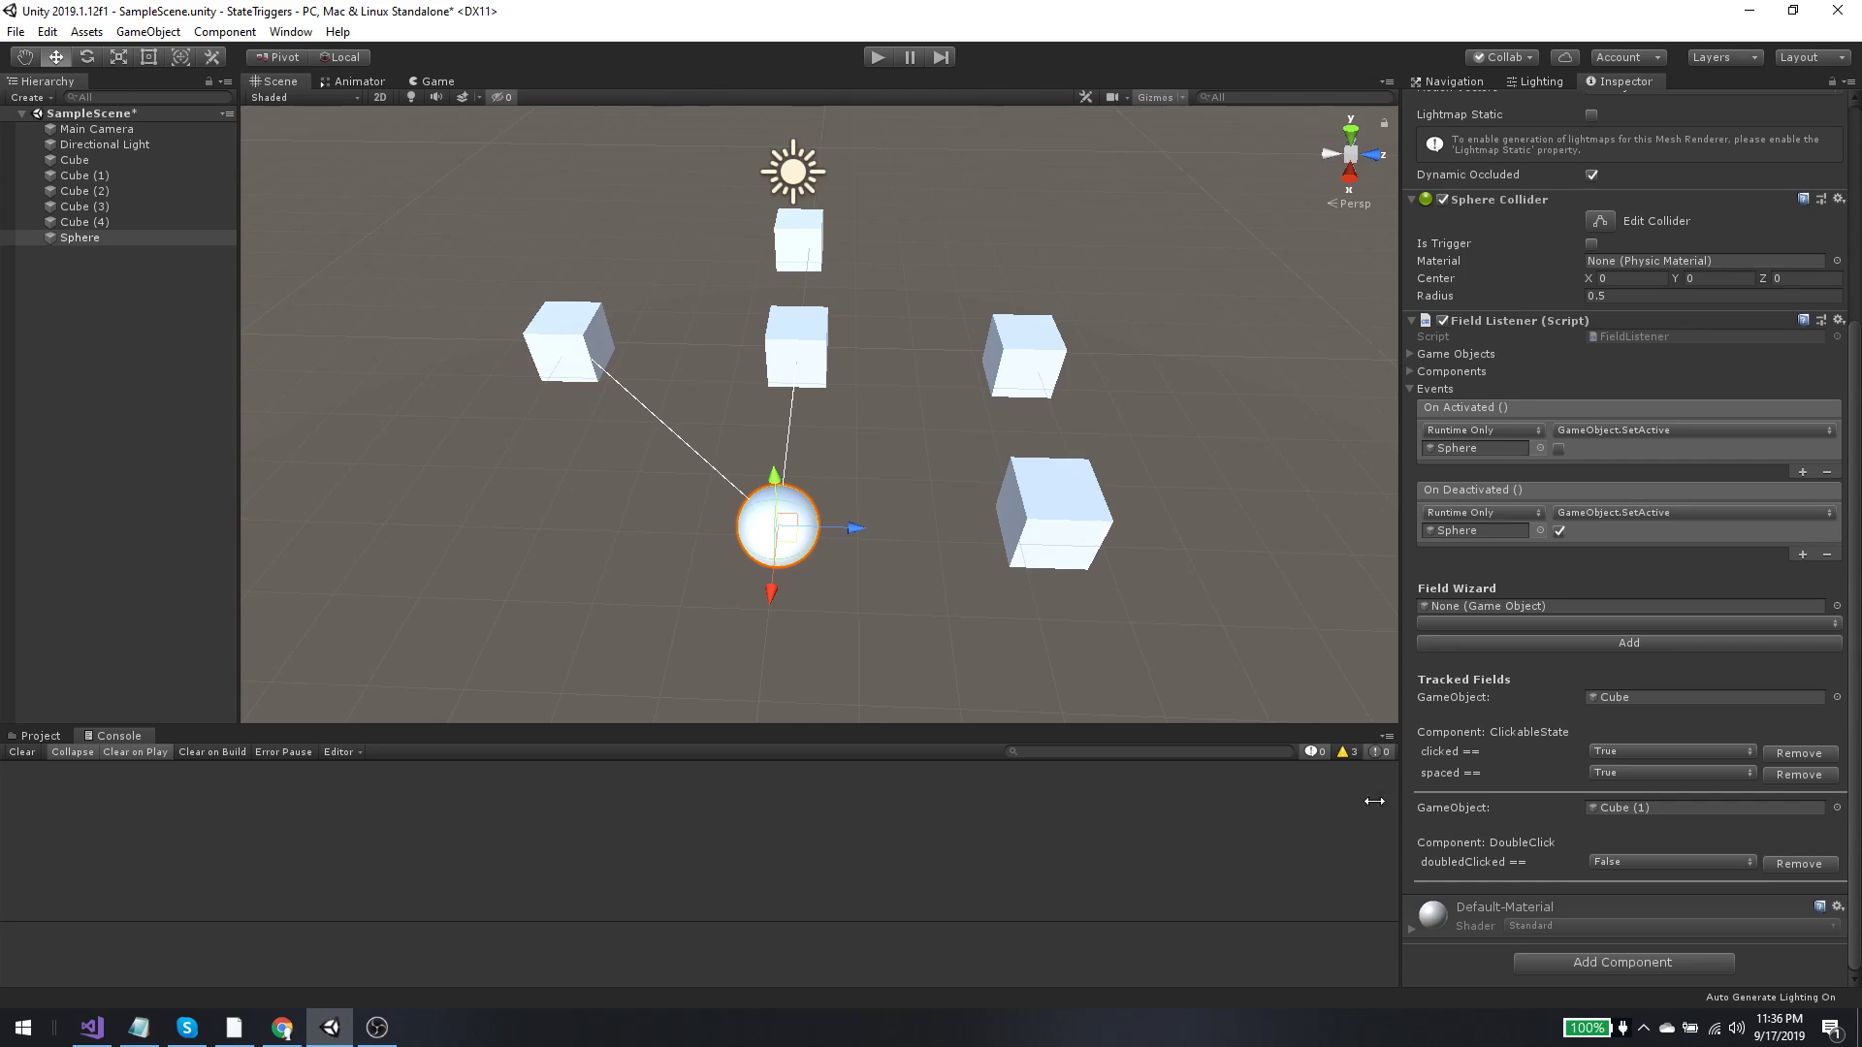
Step: Check the components of Cube (4) and Cube, and add a tracked condition counter == 5 for Cube (4) to the Sphere's Field Listener
{"action": "left_click", "coordinate": [72, 224]}
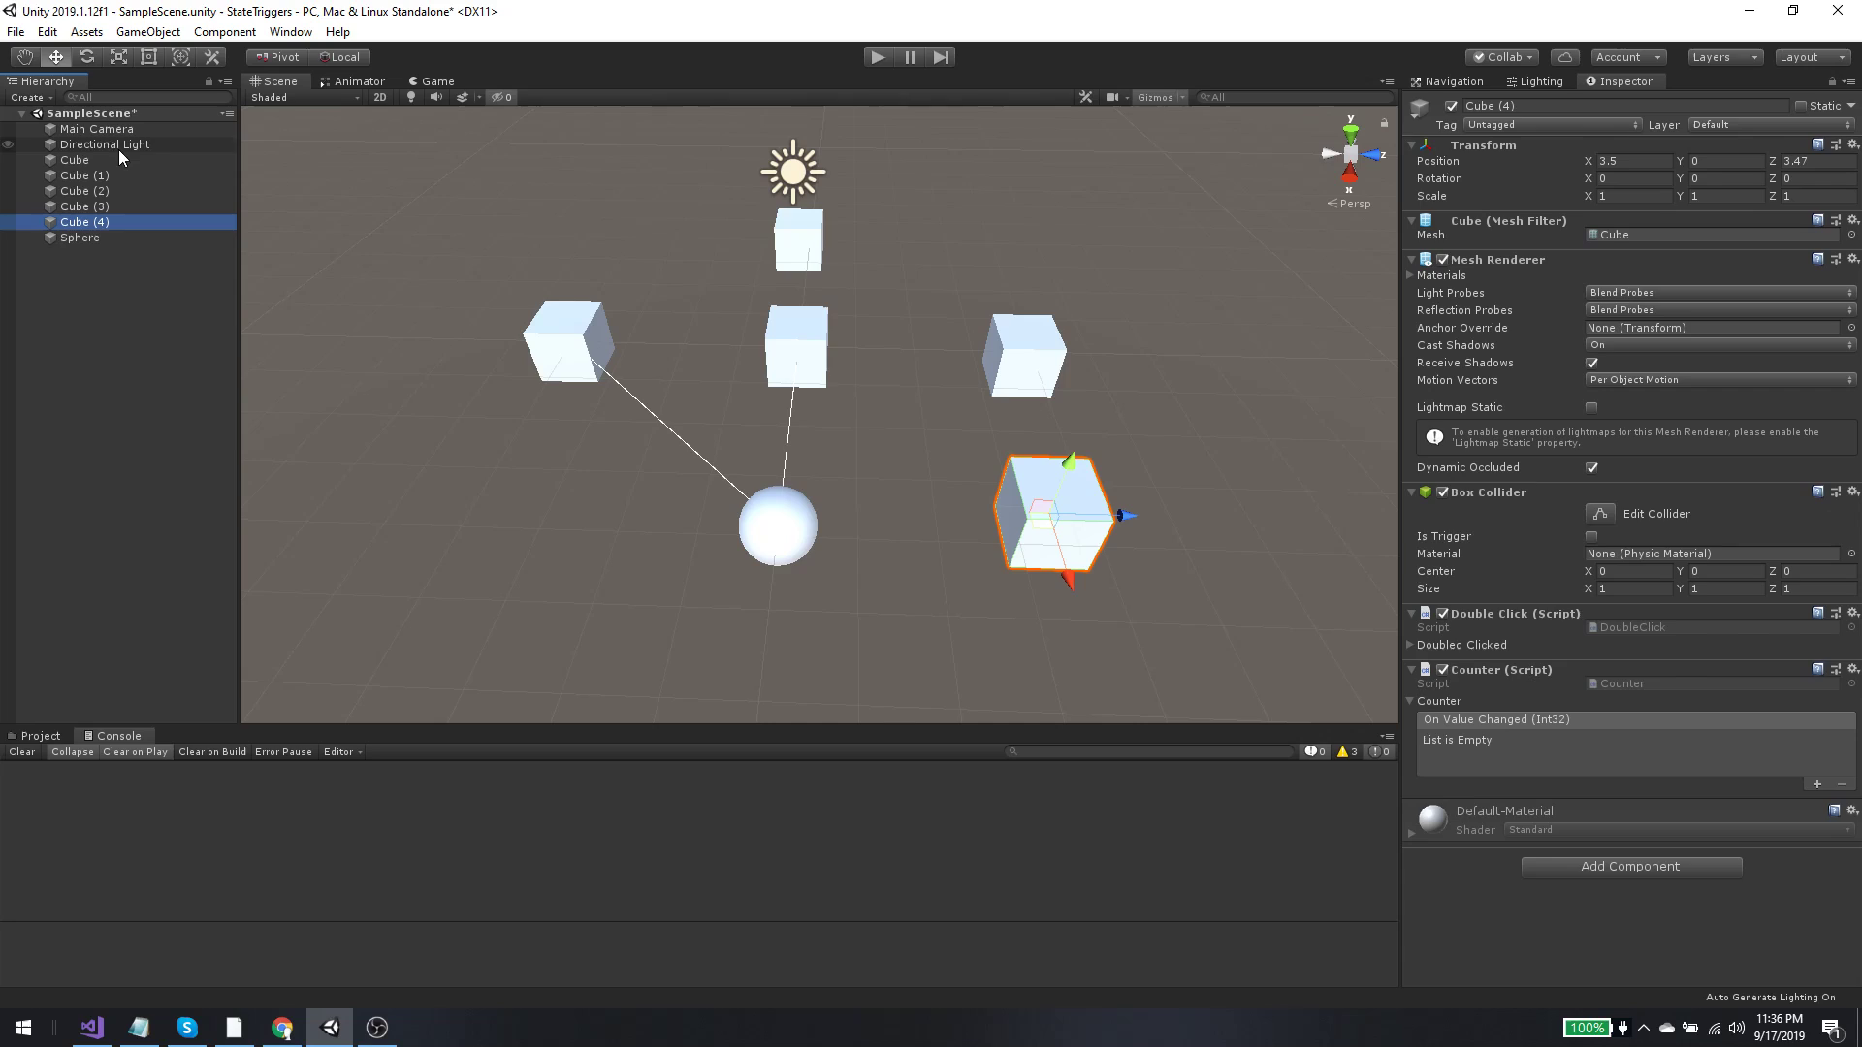
{"action": "left_click", "coordinate": [70, 161]}
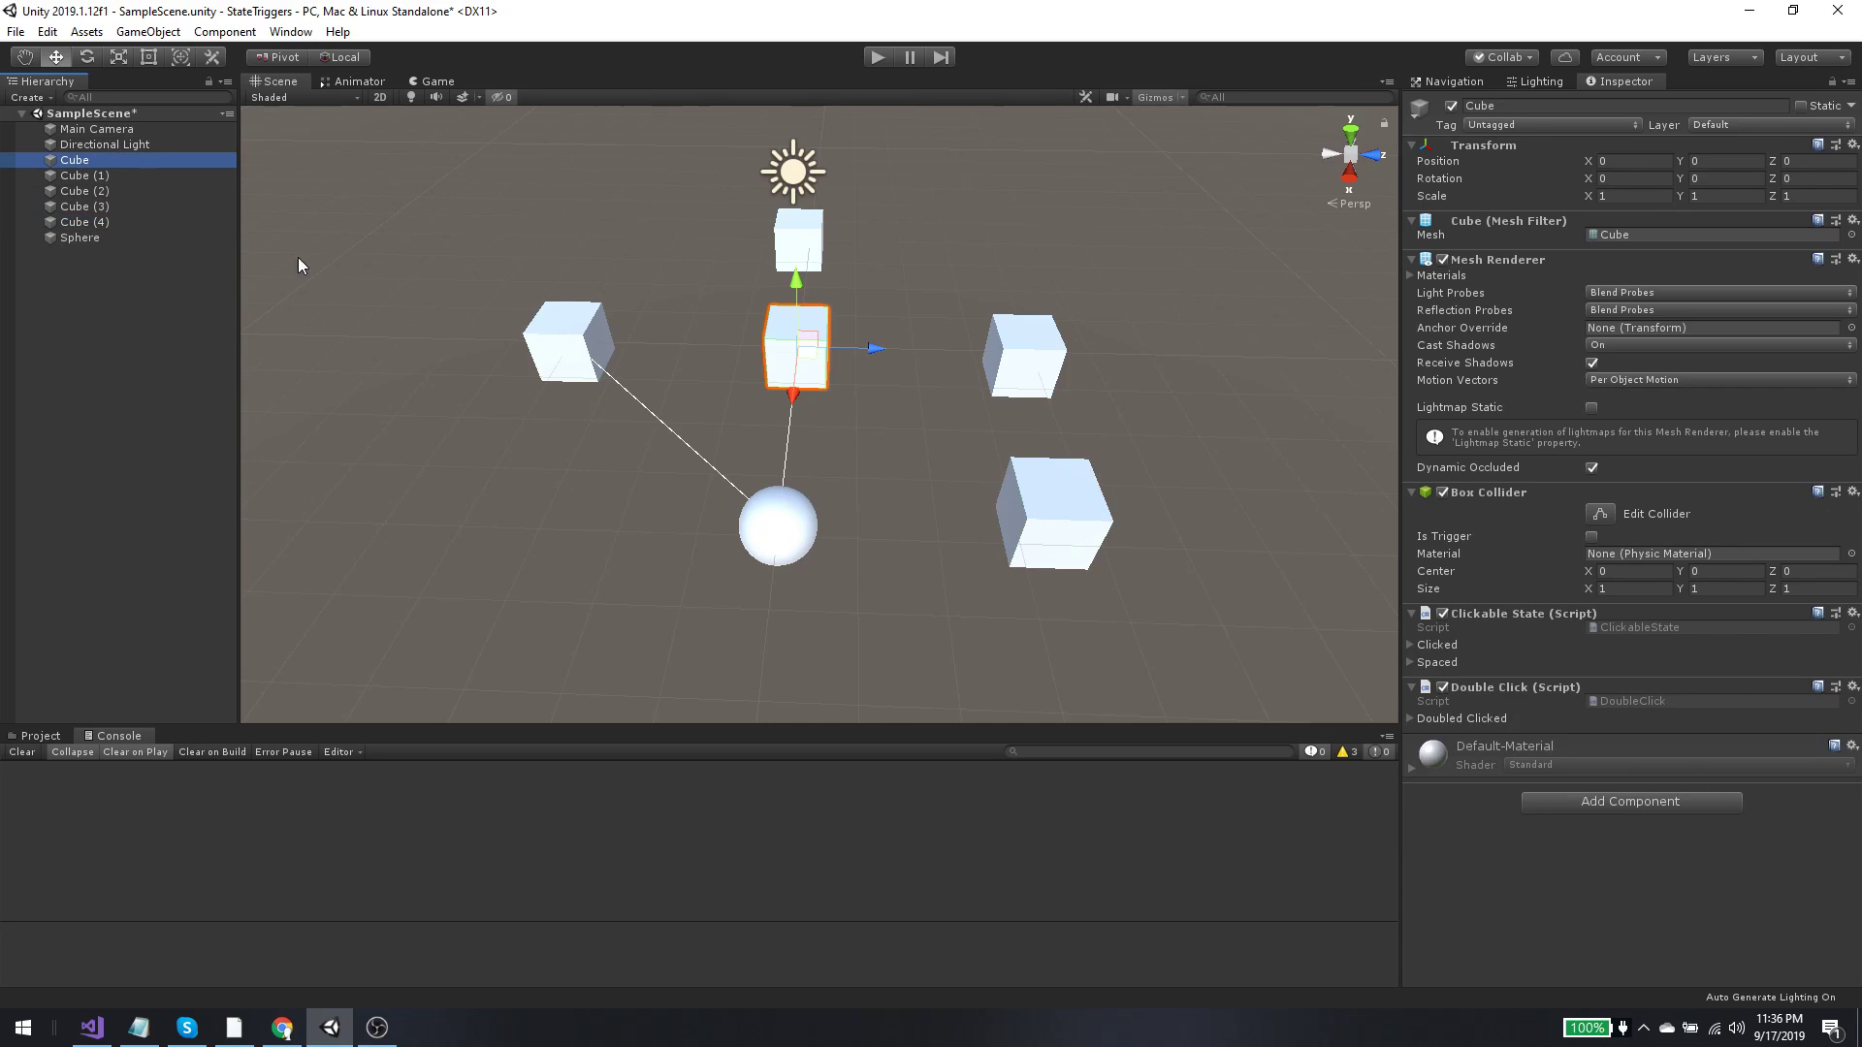
{"action": "left_click", "coordinate": [106, 239]}
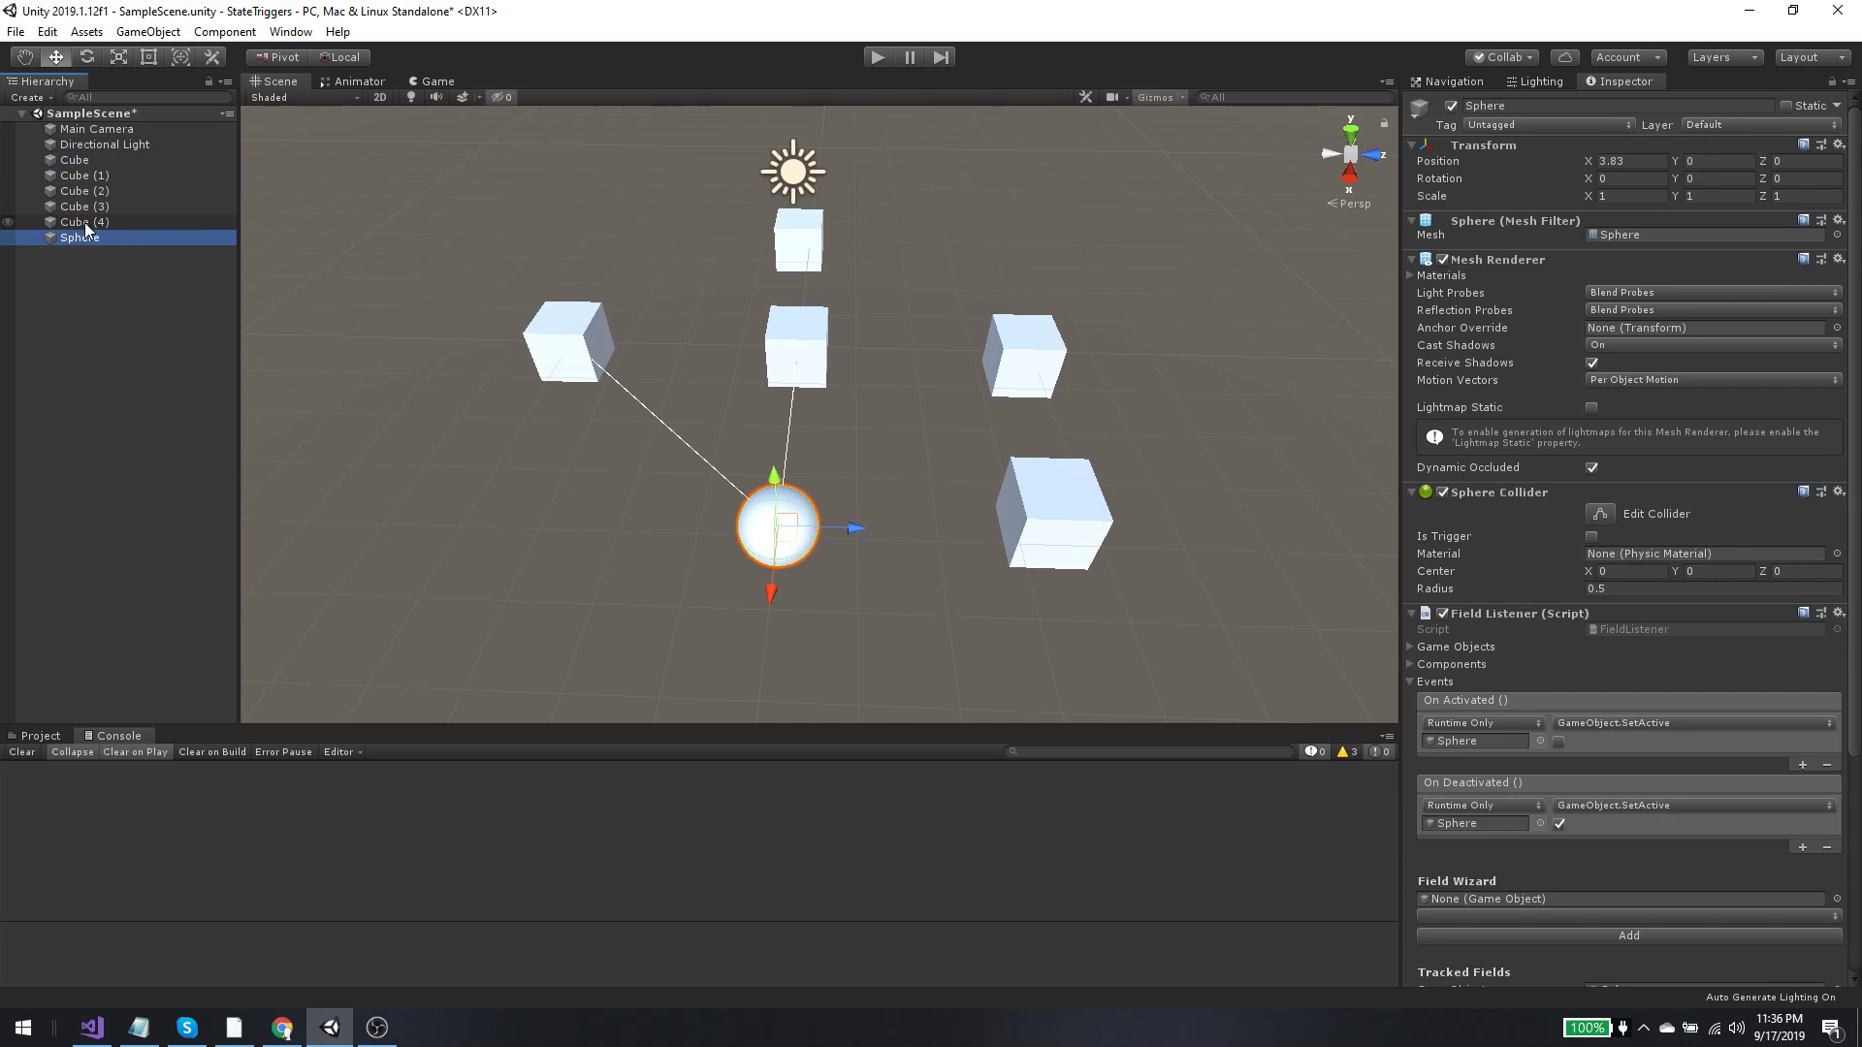
{"action": "scroll", "coordinate": [1568, 875], "scroll_direction": "down", "scroll_amount": 5}
{"action": "left_click_drag", "start_coordinate": [86, 221], "coordinate": [1591, 608]}
{"action": "left_click", "coordinate": [1470, 624]}
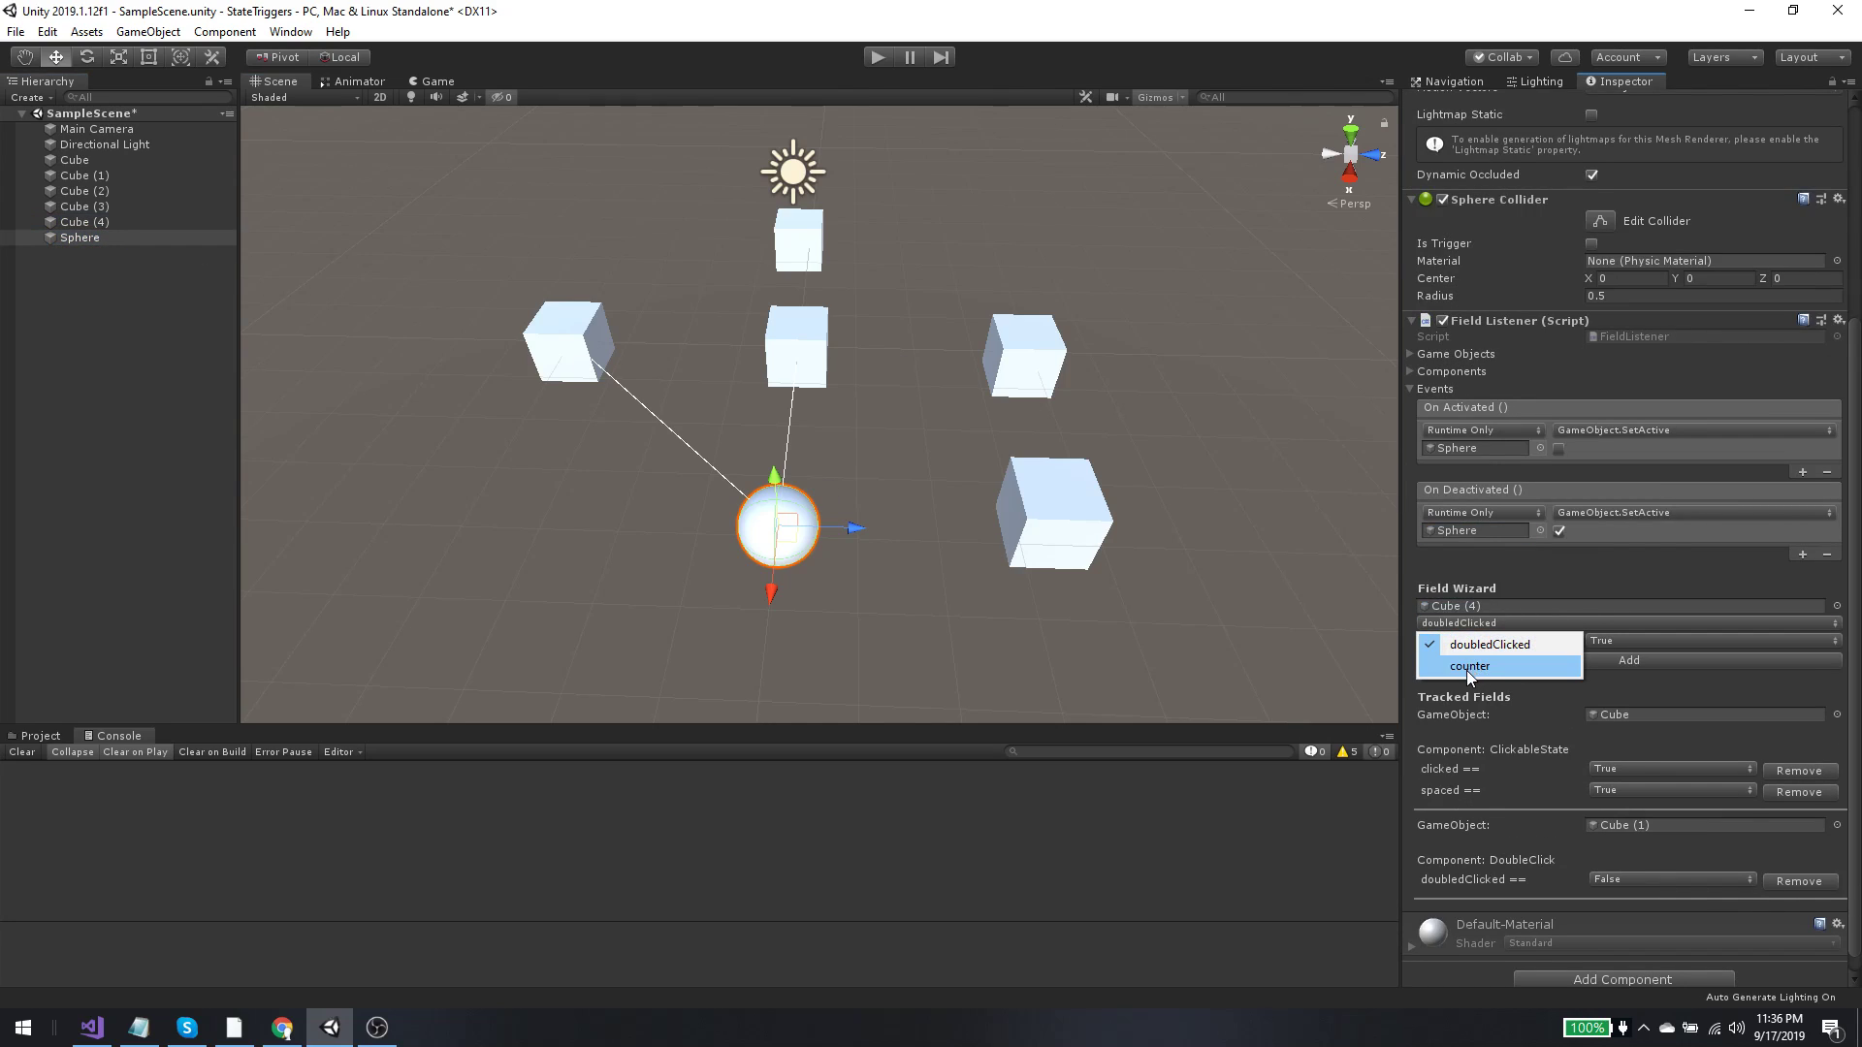
{"action": "left_click", "coordinate": [1464, 669]}
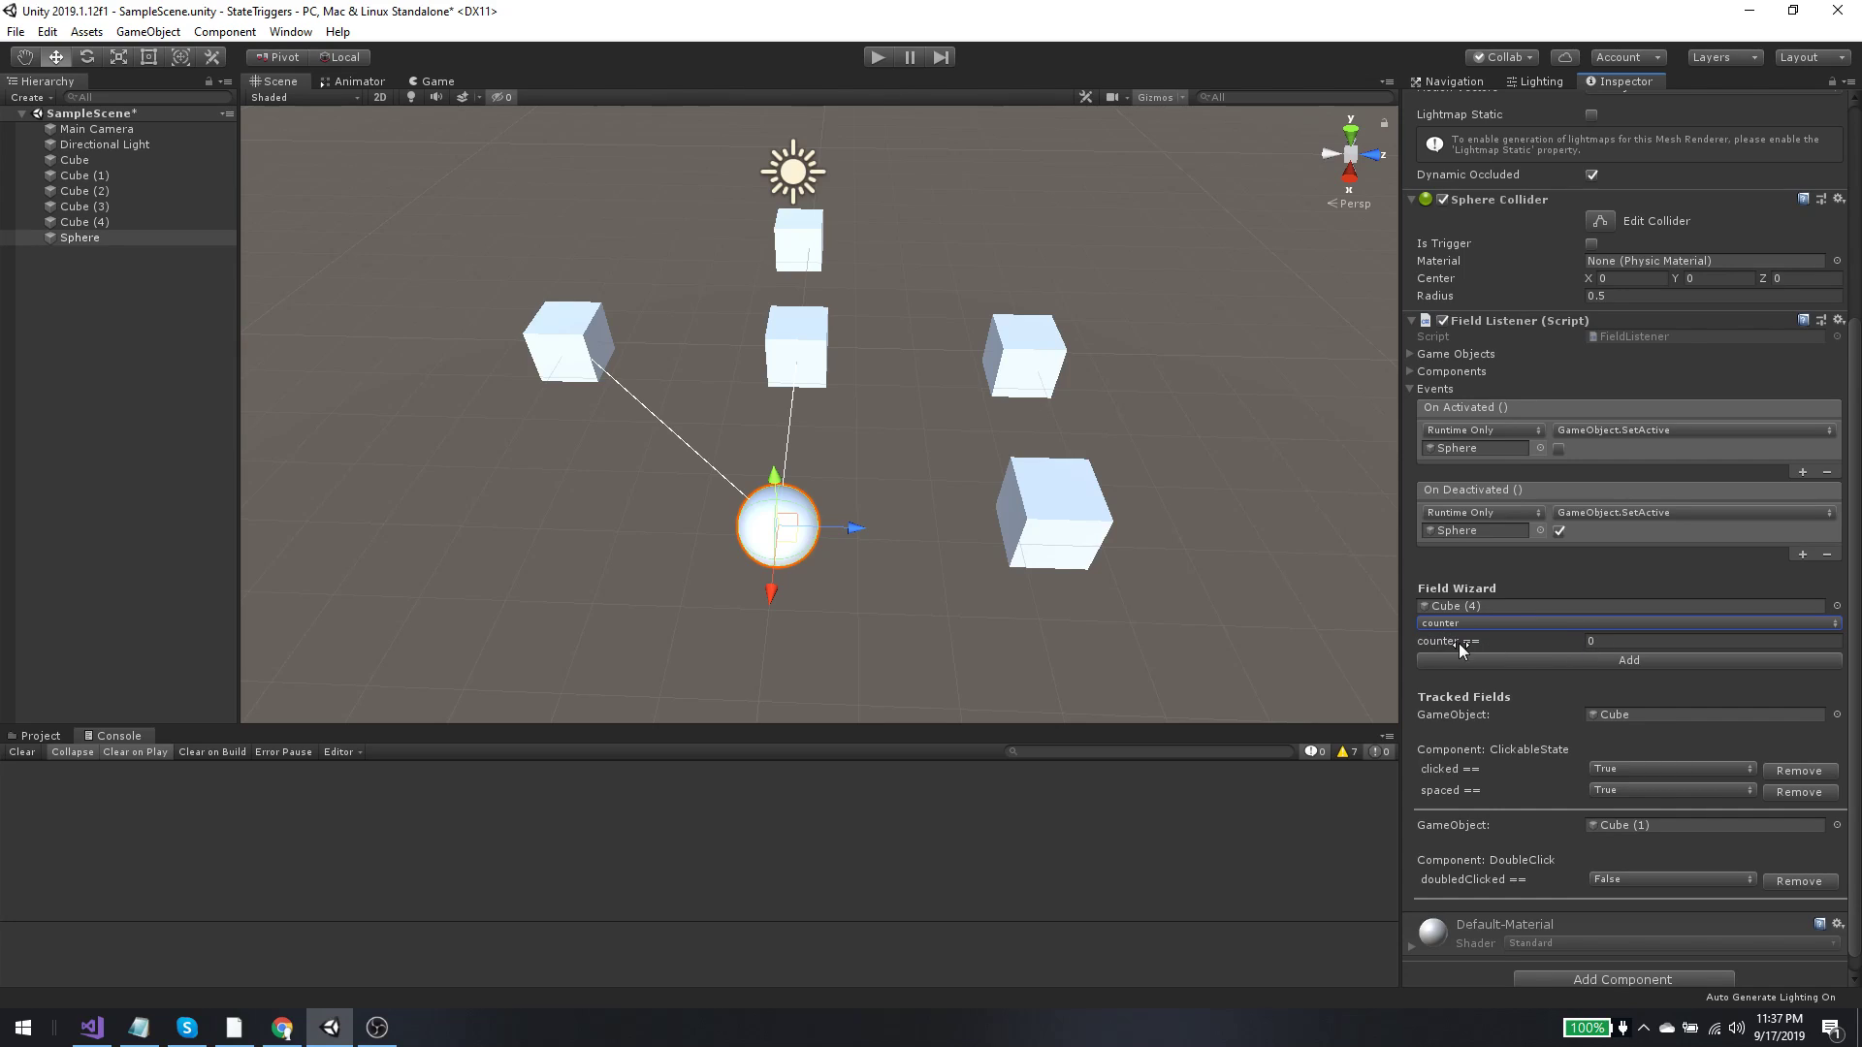
{"action": "left_click", "coordinate": [1610, 642]}
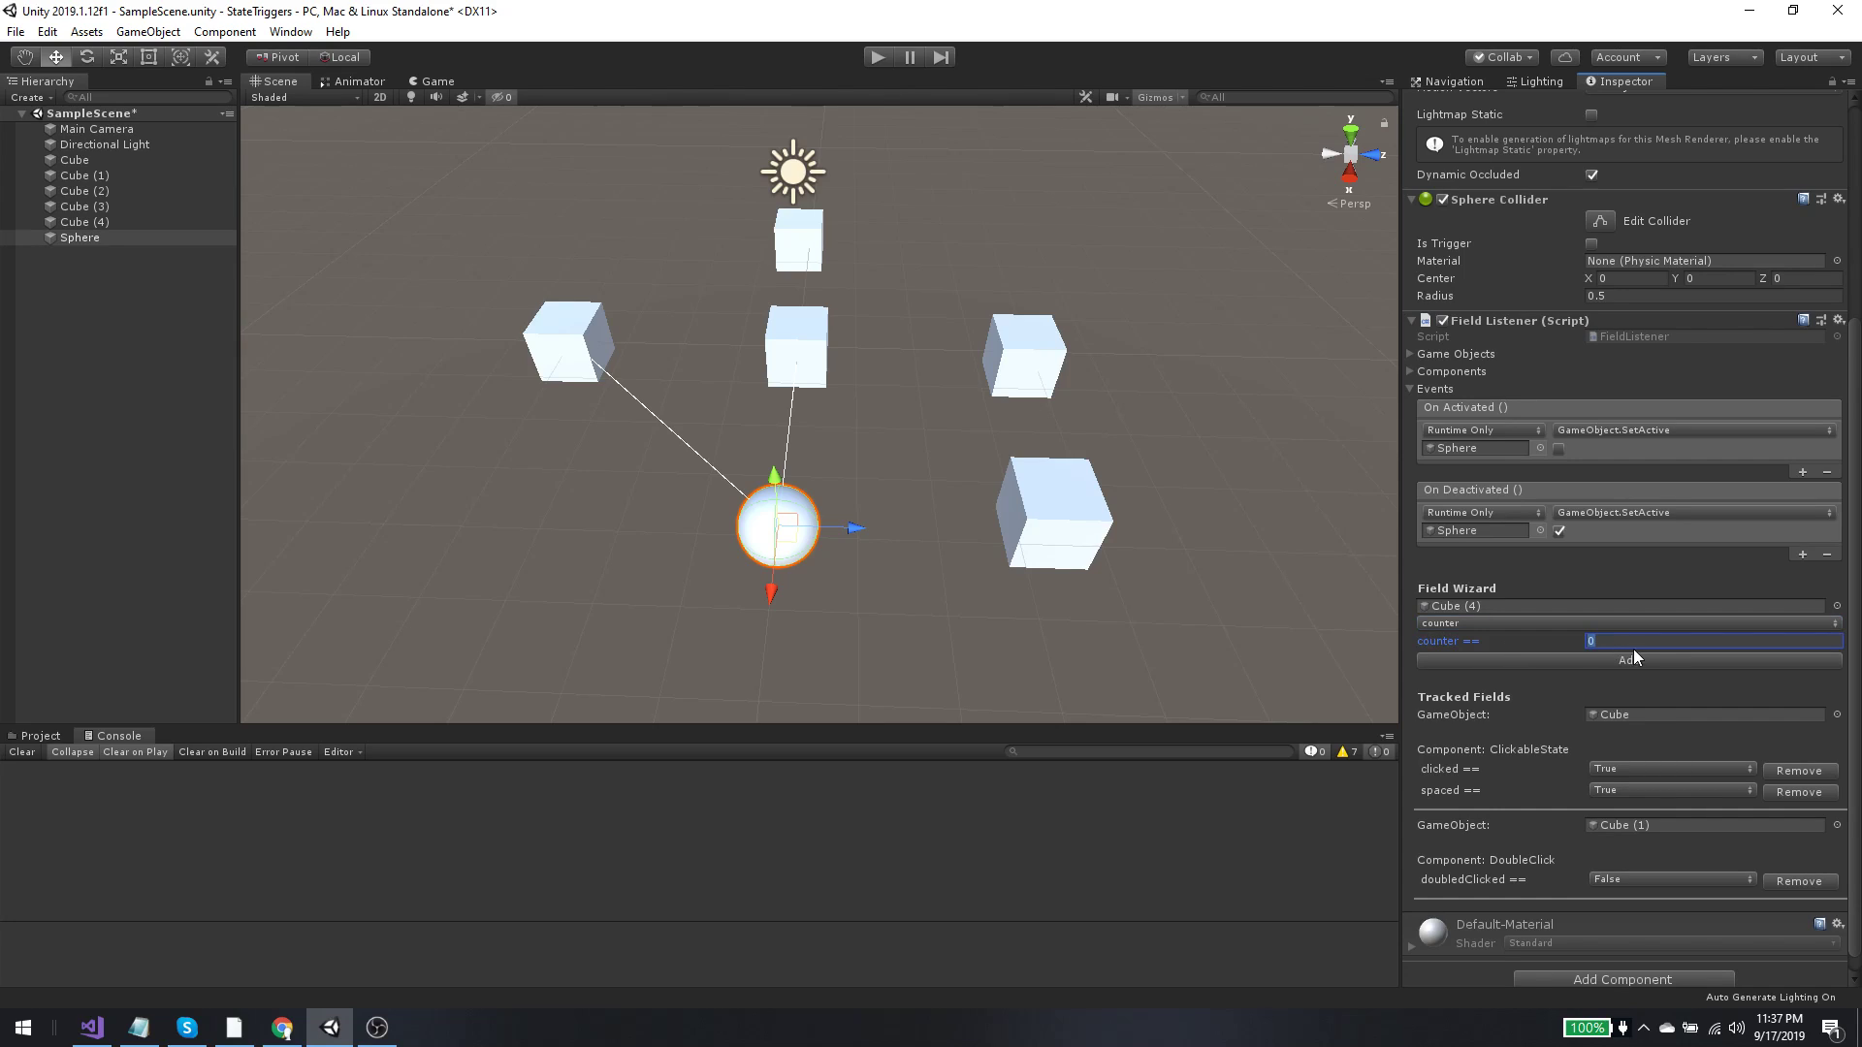
{"action": "type", "text": "5"}
{"action": "left_click", "coordinate": [1626, 658]}
{"action": "scroll", "coordinate": [1612, 735], "scroll_direction": "down", "scroll_amount": 3}
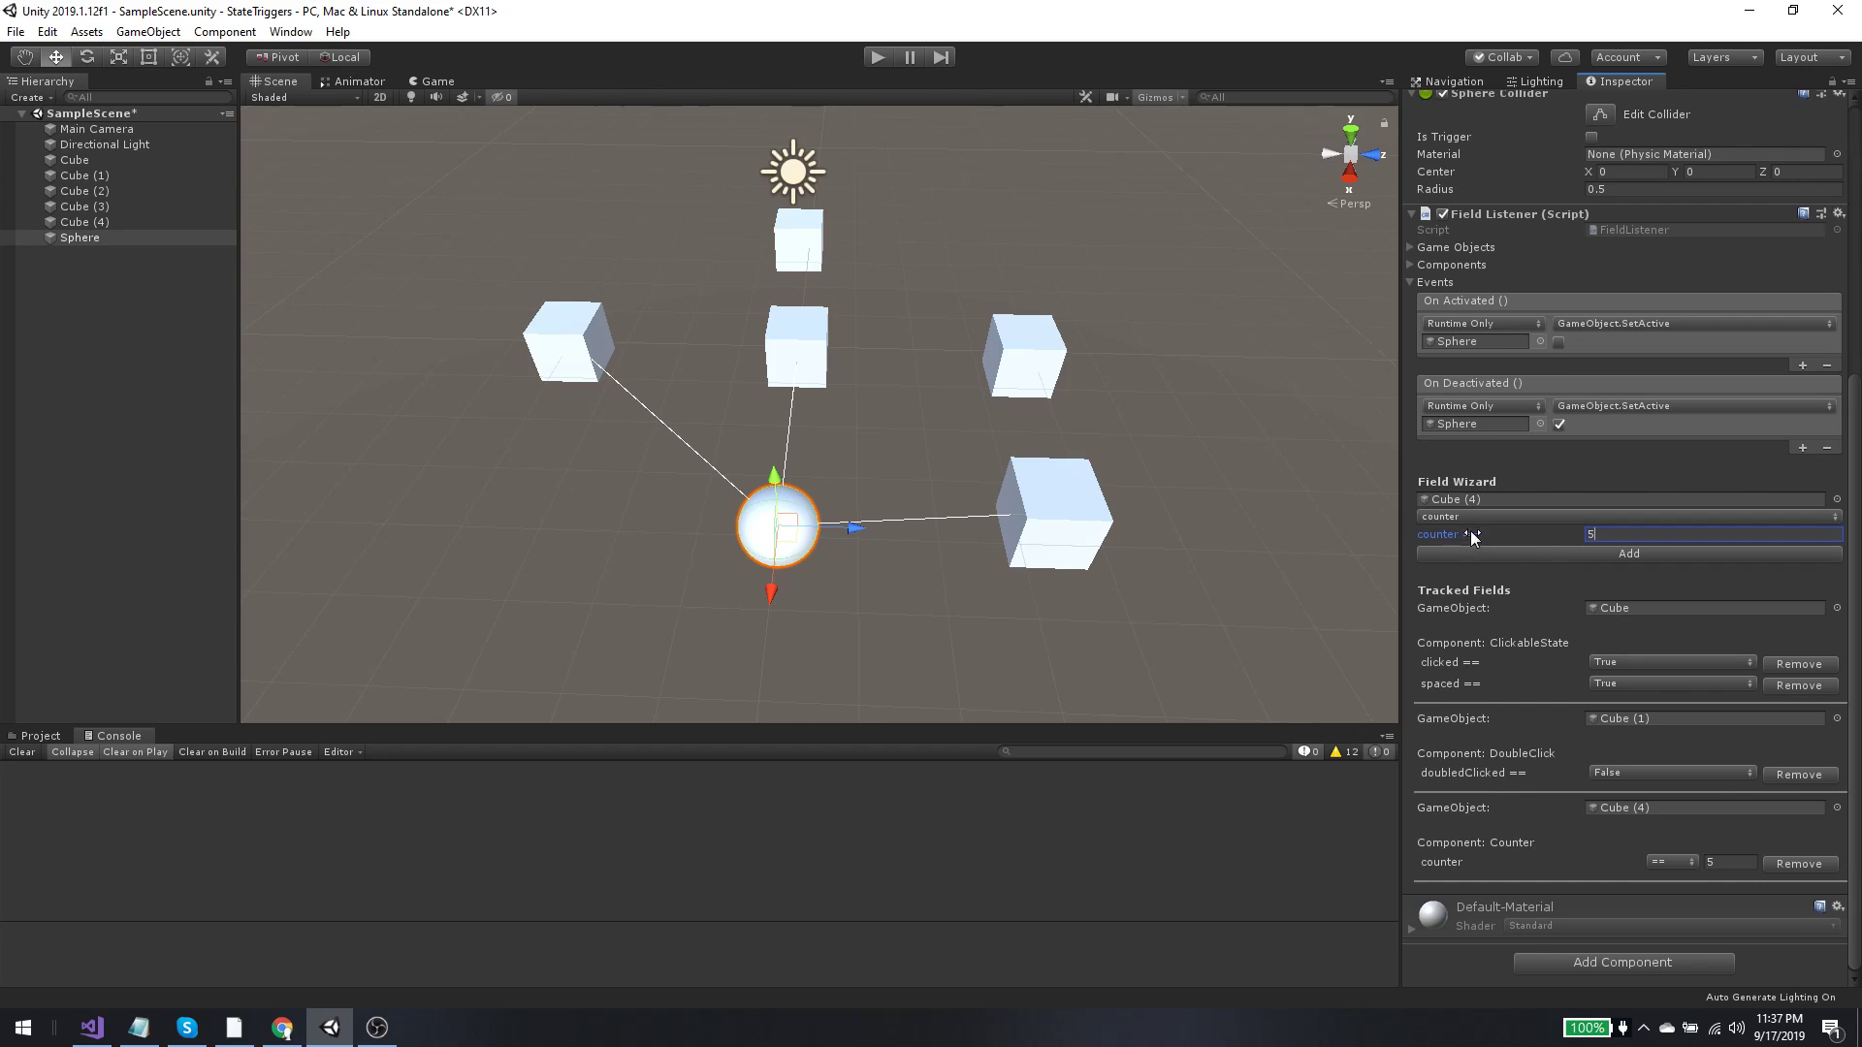
Step: Review the counter condition's comparison operators, keeping ==, and remove the spaced condition of Cube and the doubledClicked condition of Cube (1)
{"action": "left_click", "coordinate": [1656, 862]}
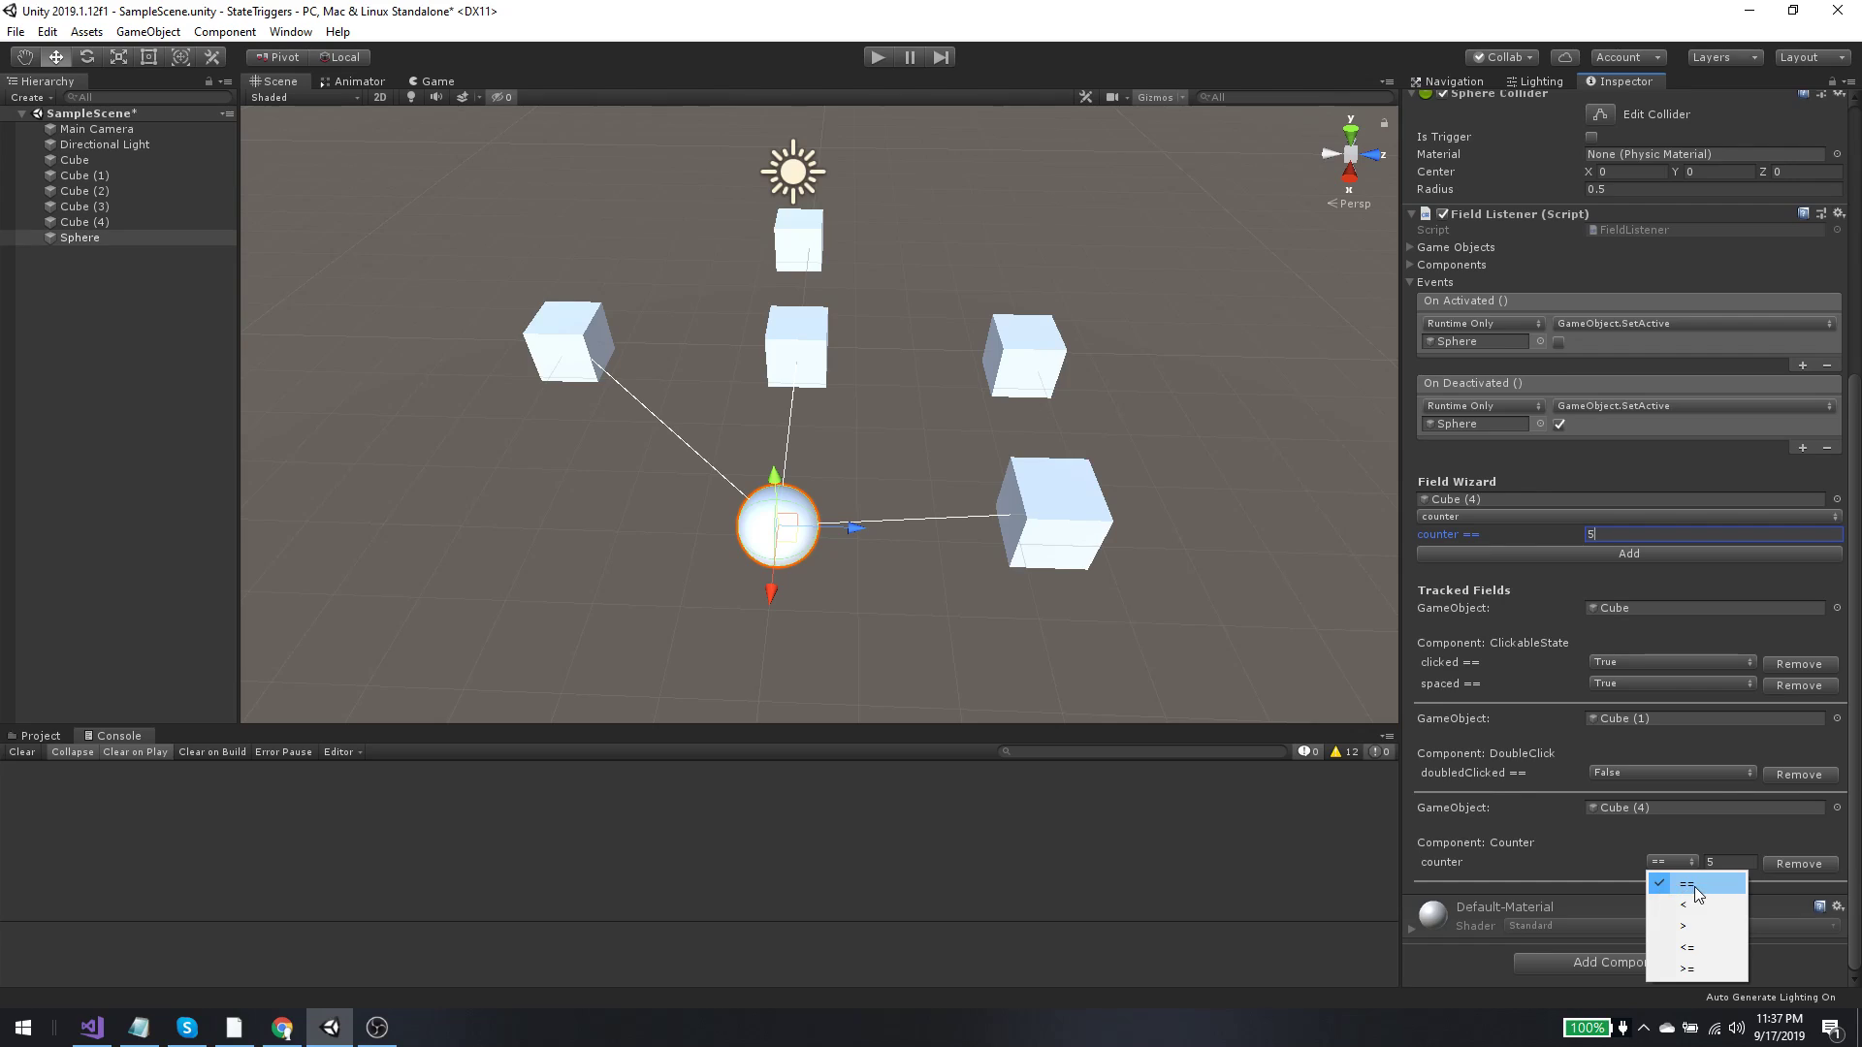
{"action": "left_click", "coordinate": [1630, 884]}
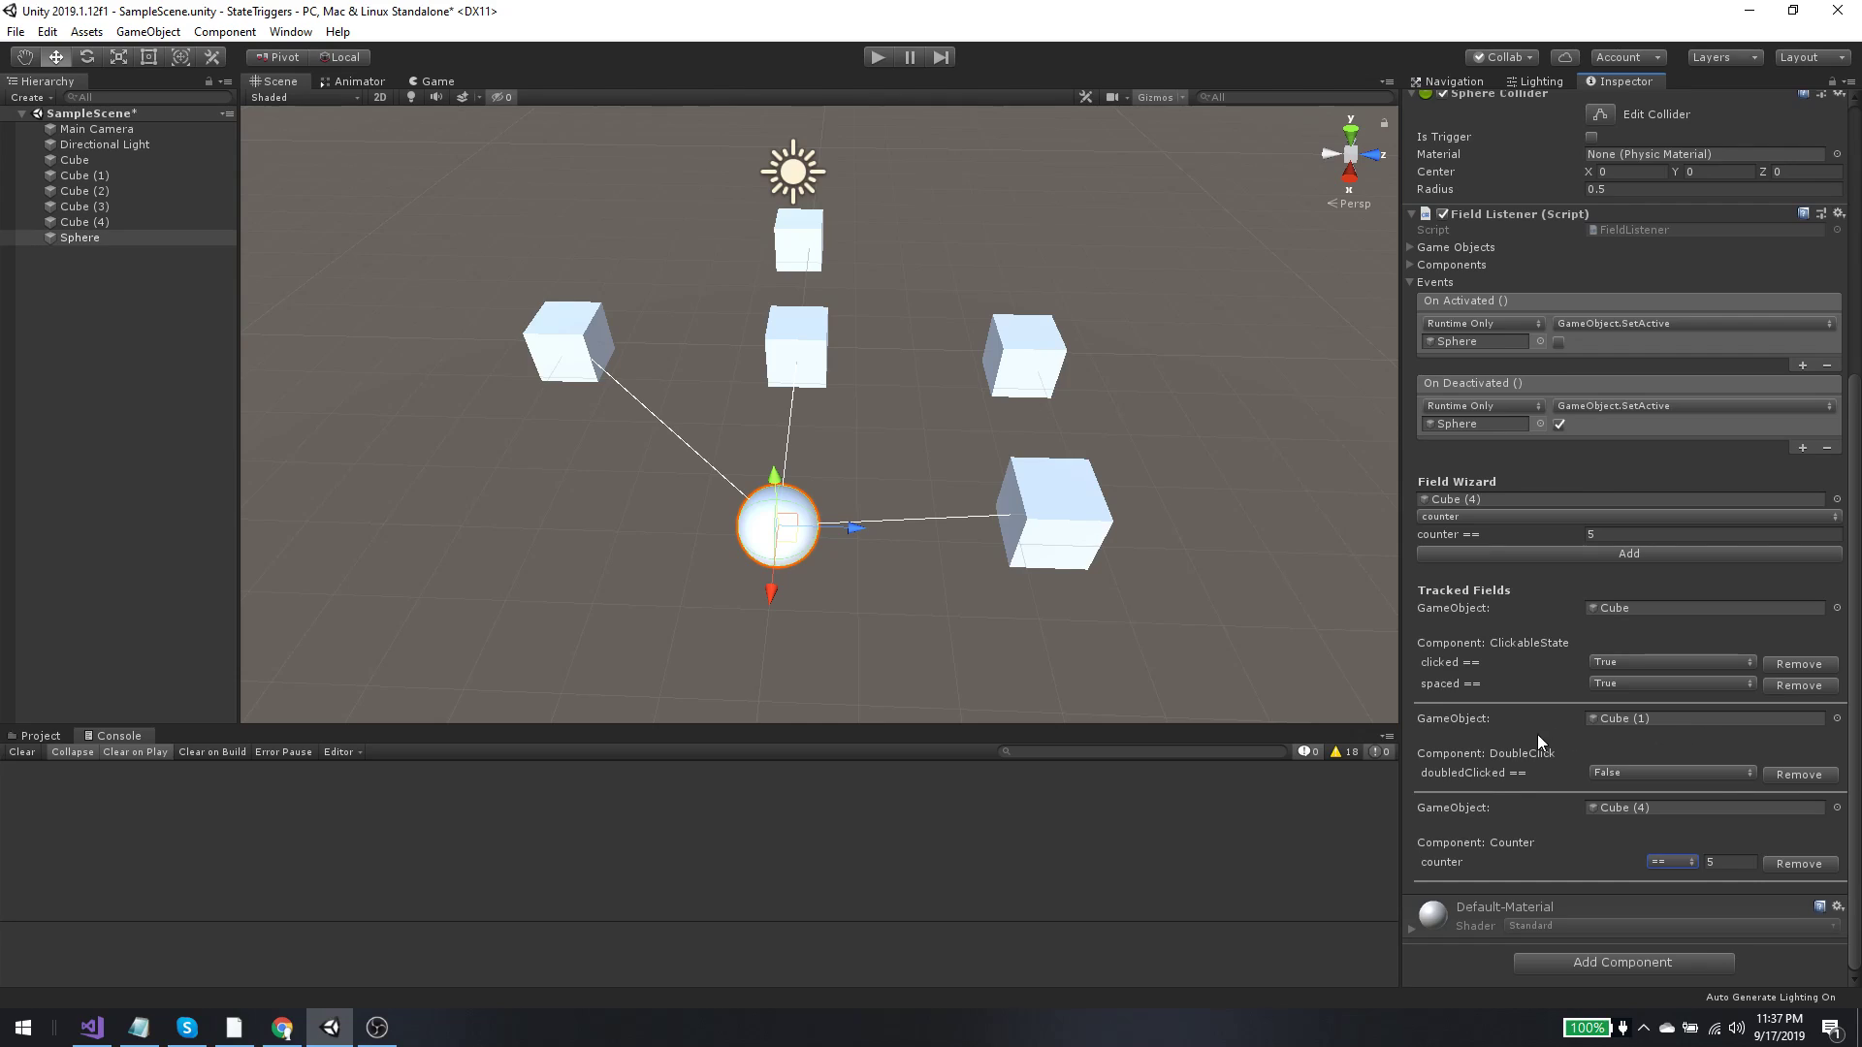
{"action": "left_click", "coordinate": [1796, 687]}
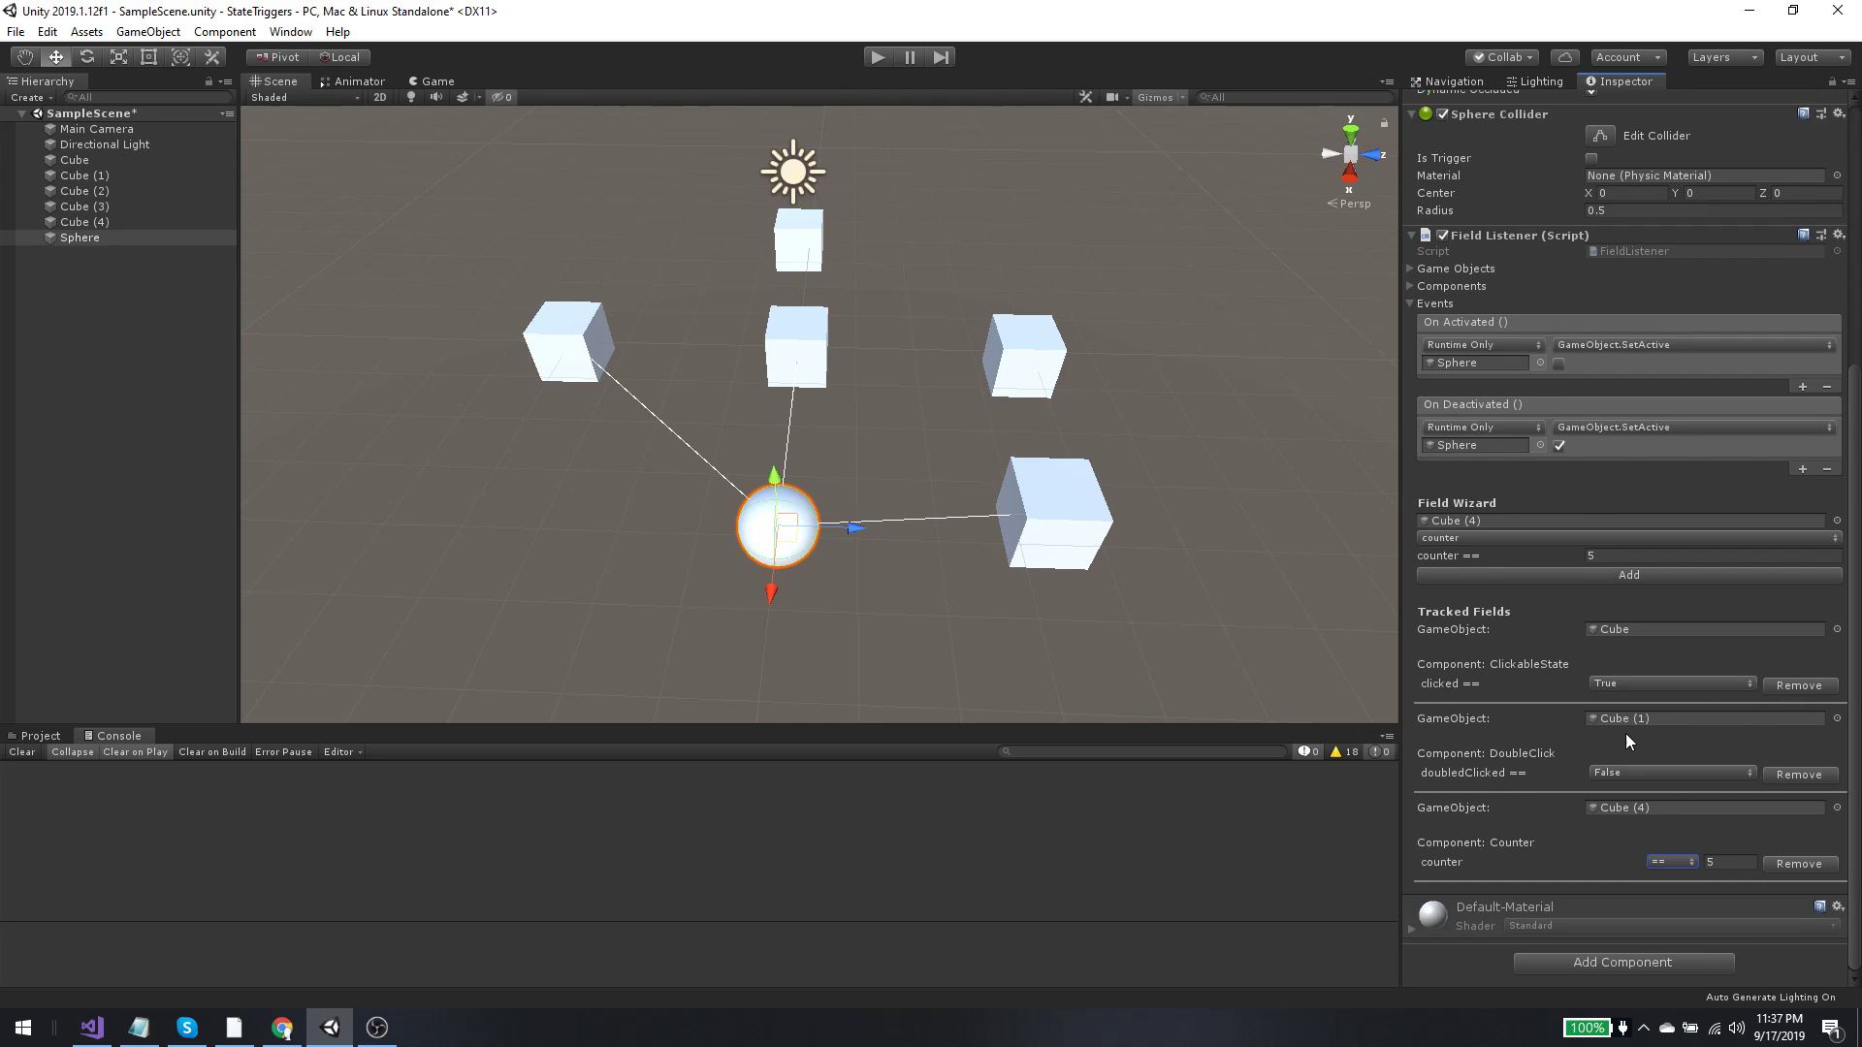
{"action": "left_click", "coordinate": [1796, 774]}
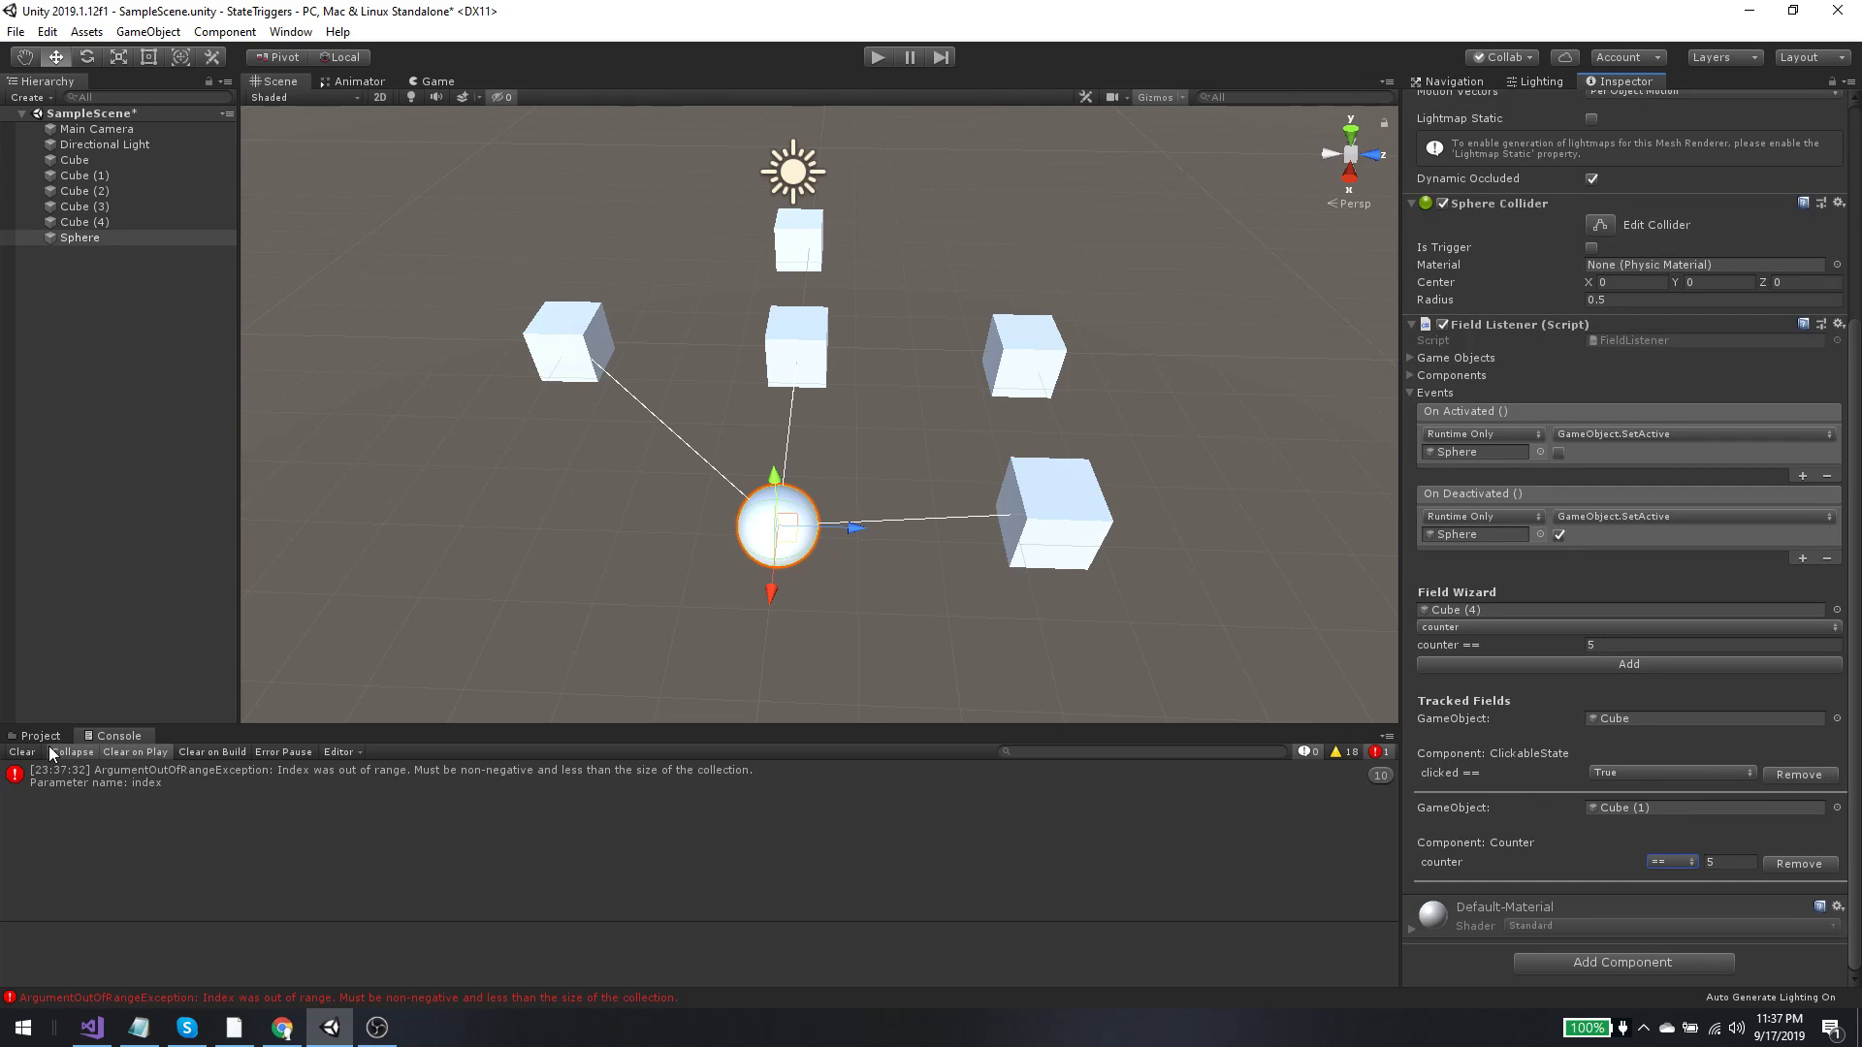
Step: Clear the Console and reset the Sphere's Field Listener component
{"action": "left_click", "coordinate": [22, 752]}
{"action": "left_click", "coordinate": [1838, 324]}
{"action": "left_click", "coordinate": [1715, 351]}
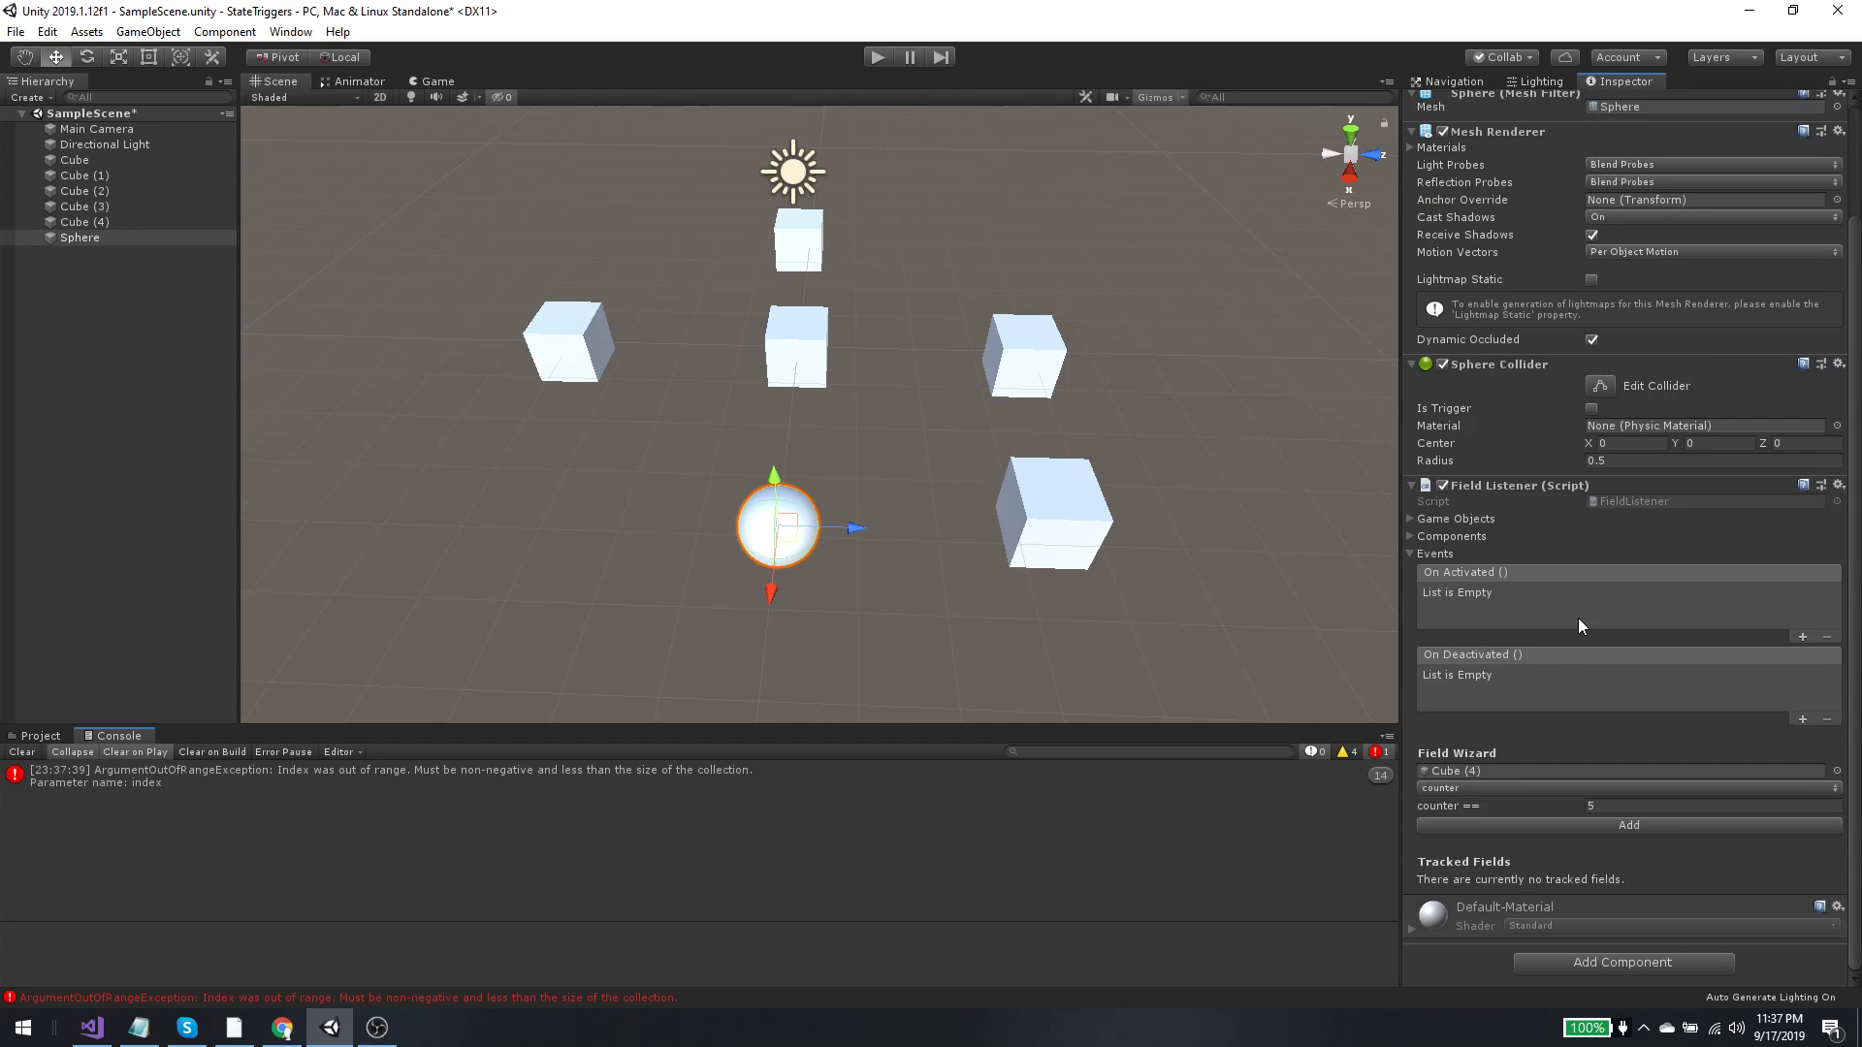
Step: Add tracked conditions counter == 5 for Cube (4) and clicked == True for Cube to the Sphere's Field Listener
{"action": "left_click", "coordinate": [1577, 826]}
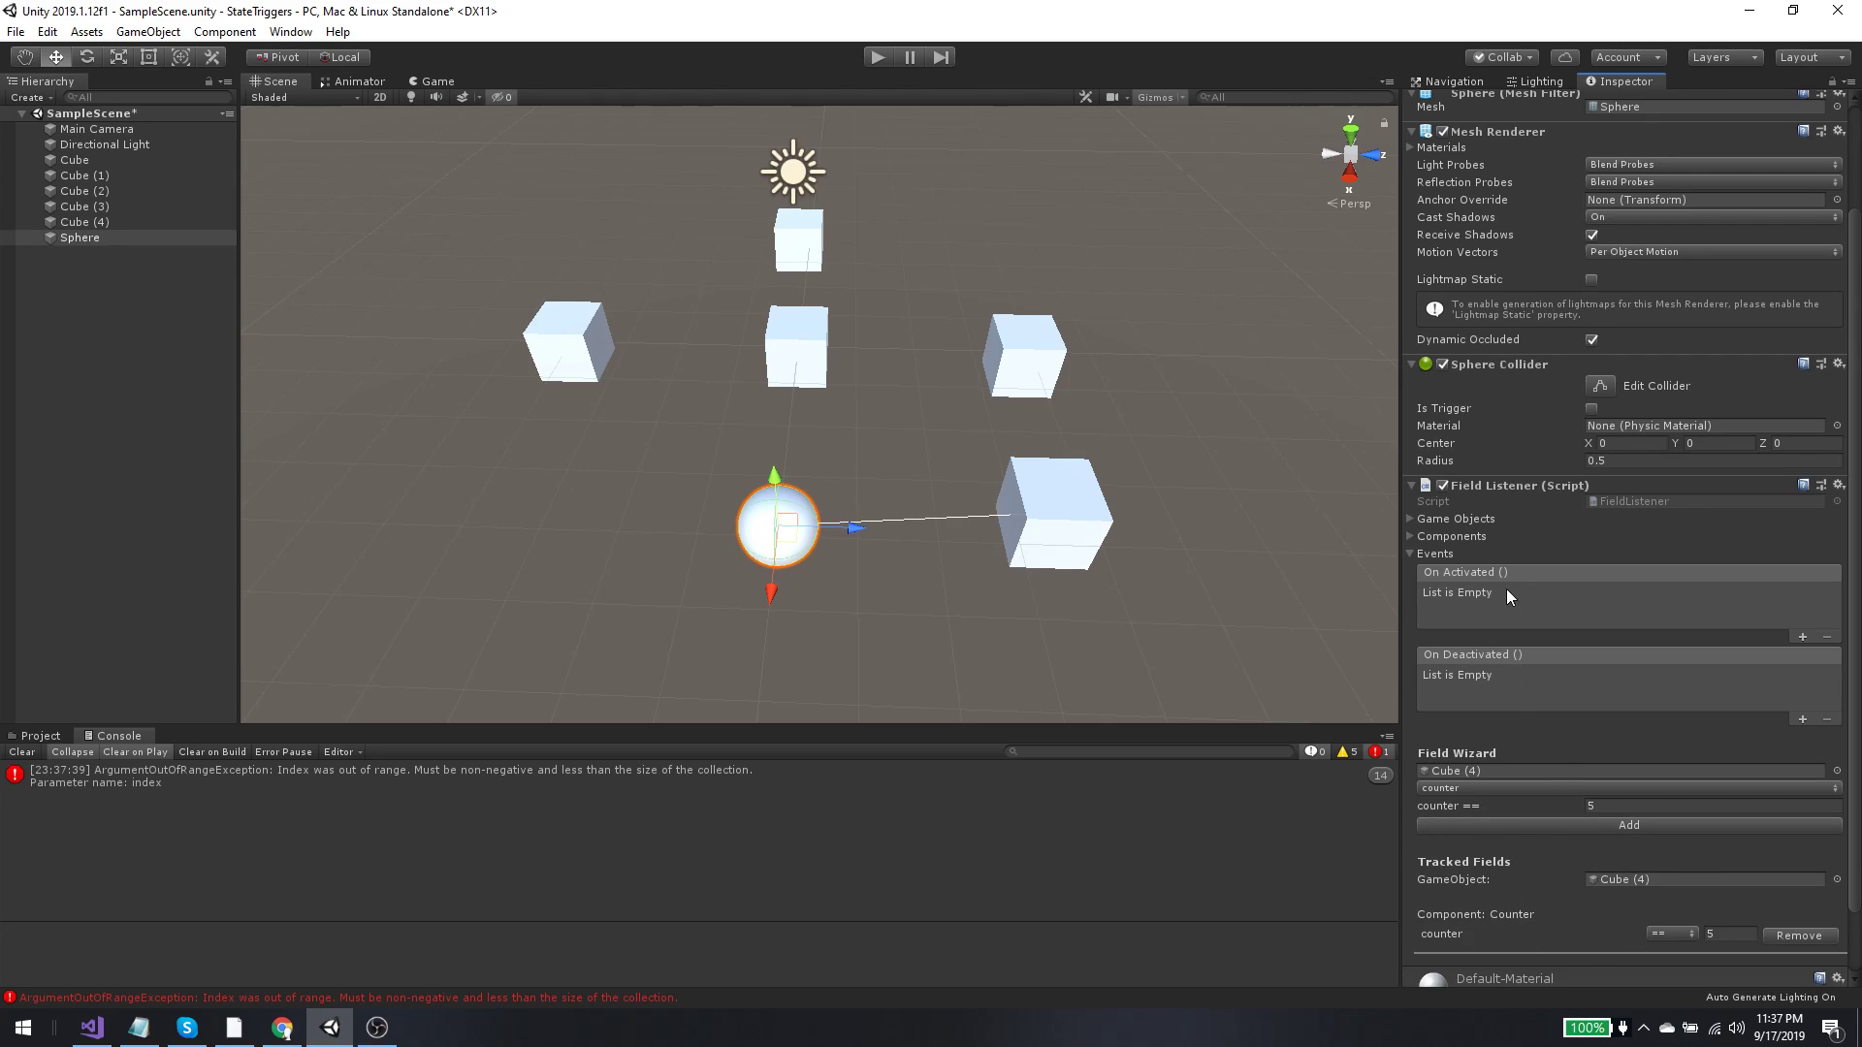
{"action": "left_click", "coordinate": [1481, 775]}
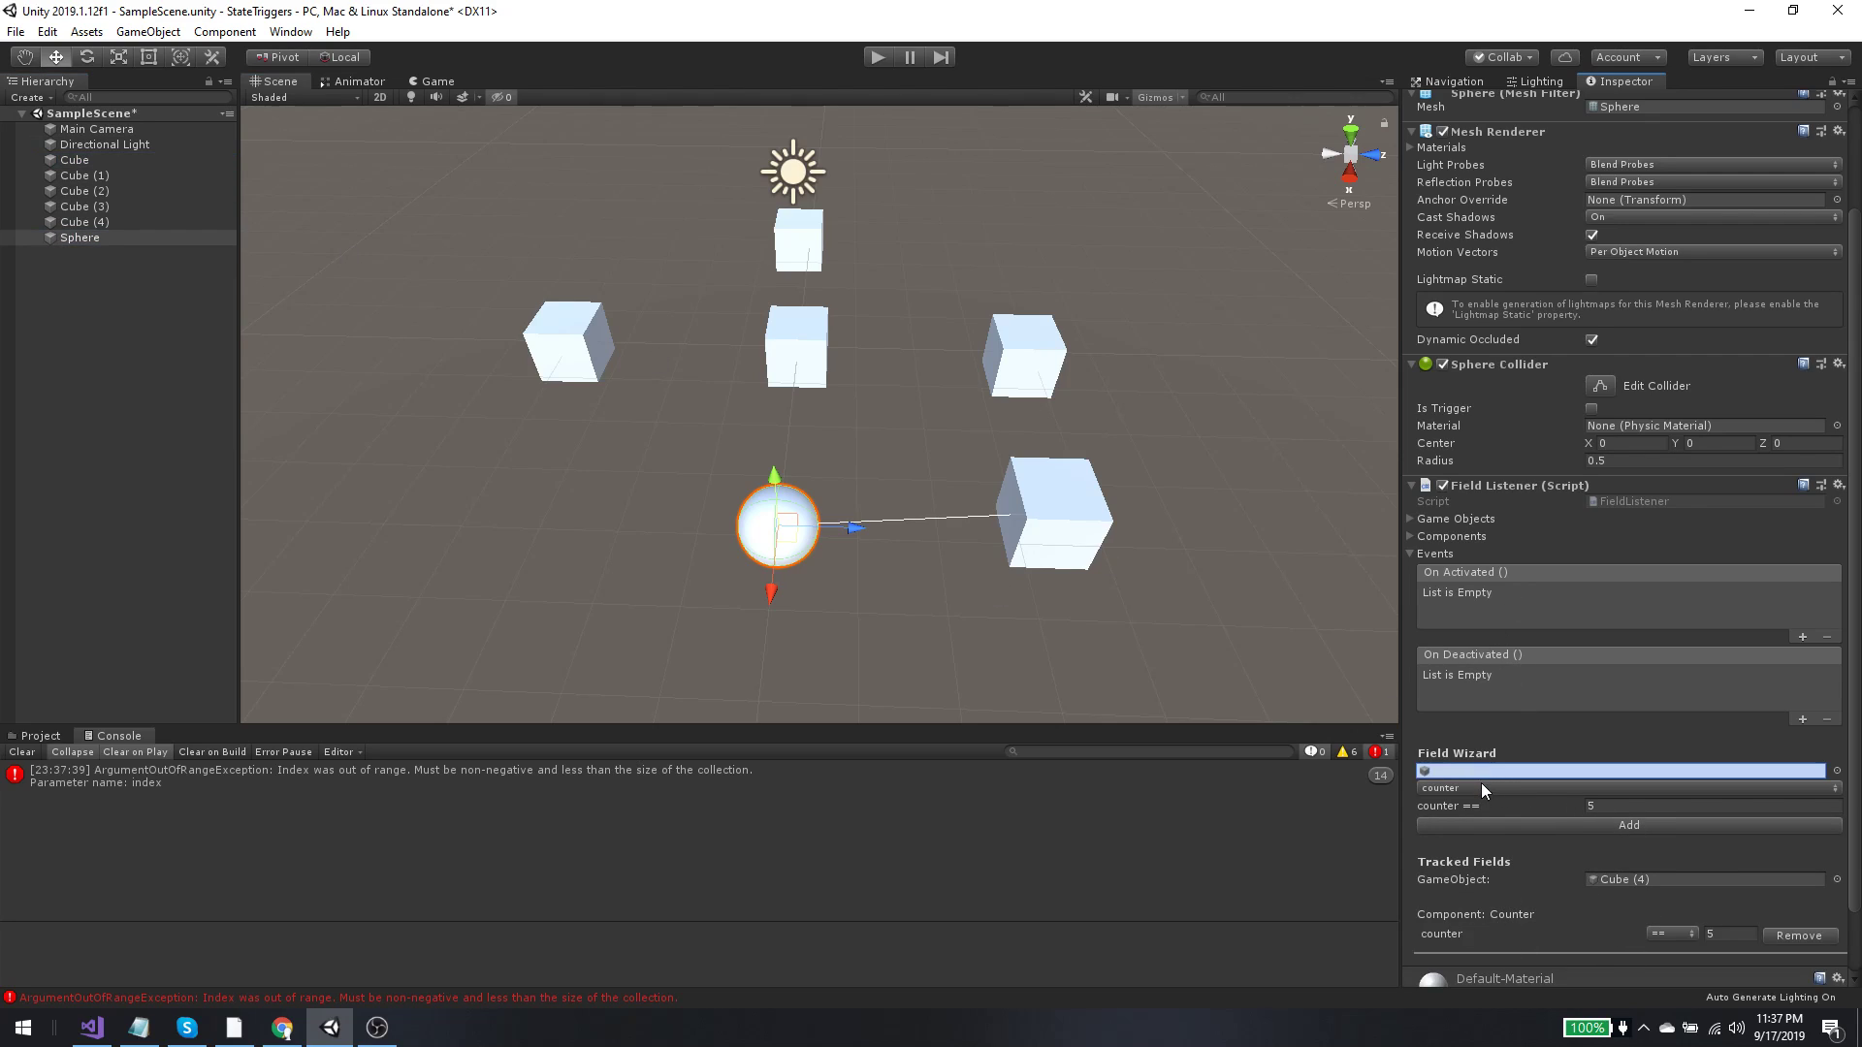
{"action": "left_click_drag", "start_coordinate": [1481, 782], "coordinate": [1479, 783]}
{"action": "left_click", "coordinate": [1469, 790]}
{"action": "left_click", "coordinate": [1473, 820]}
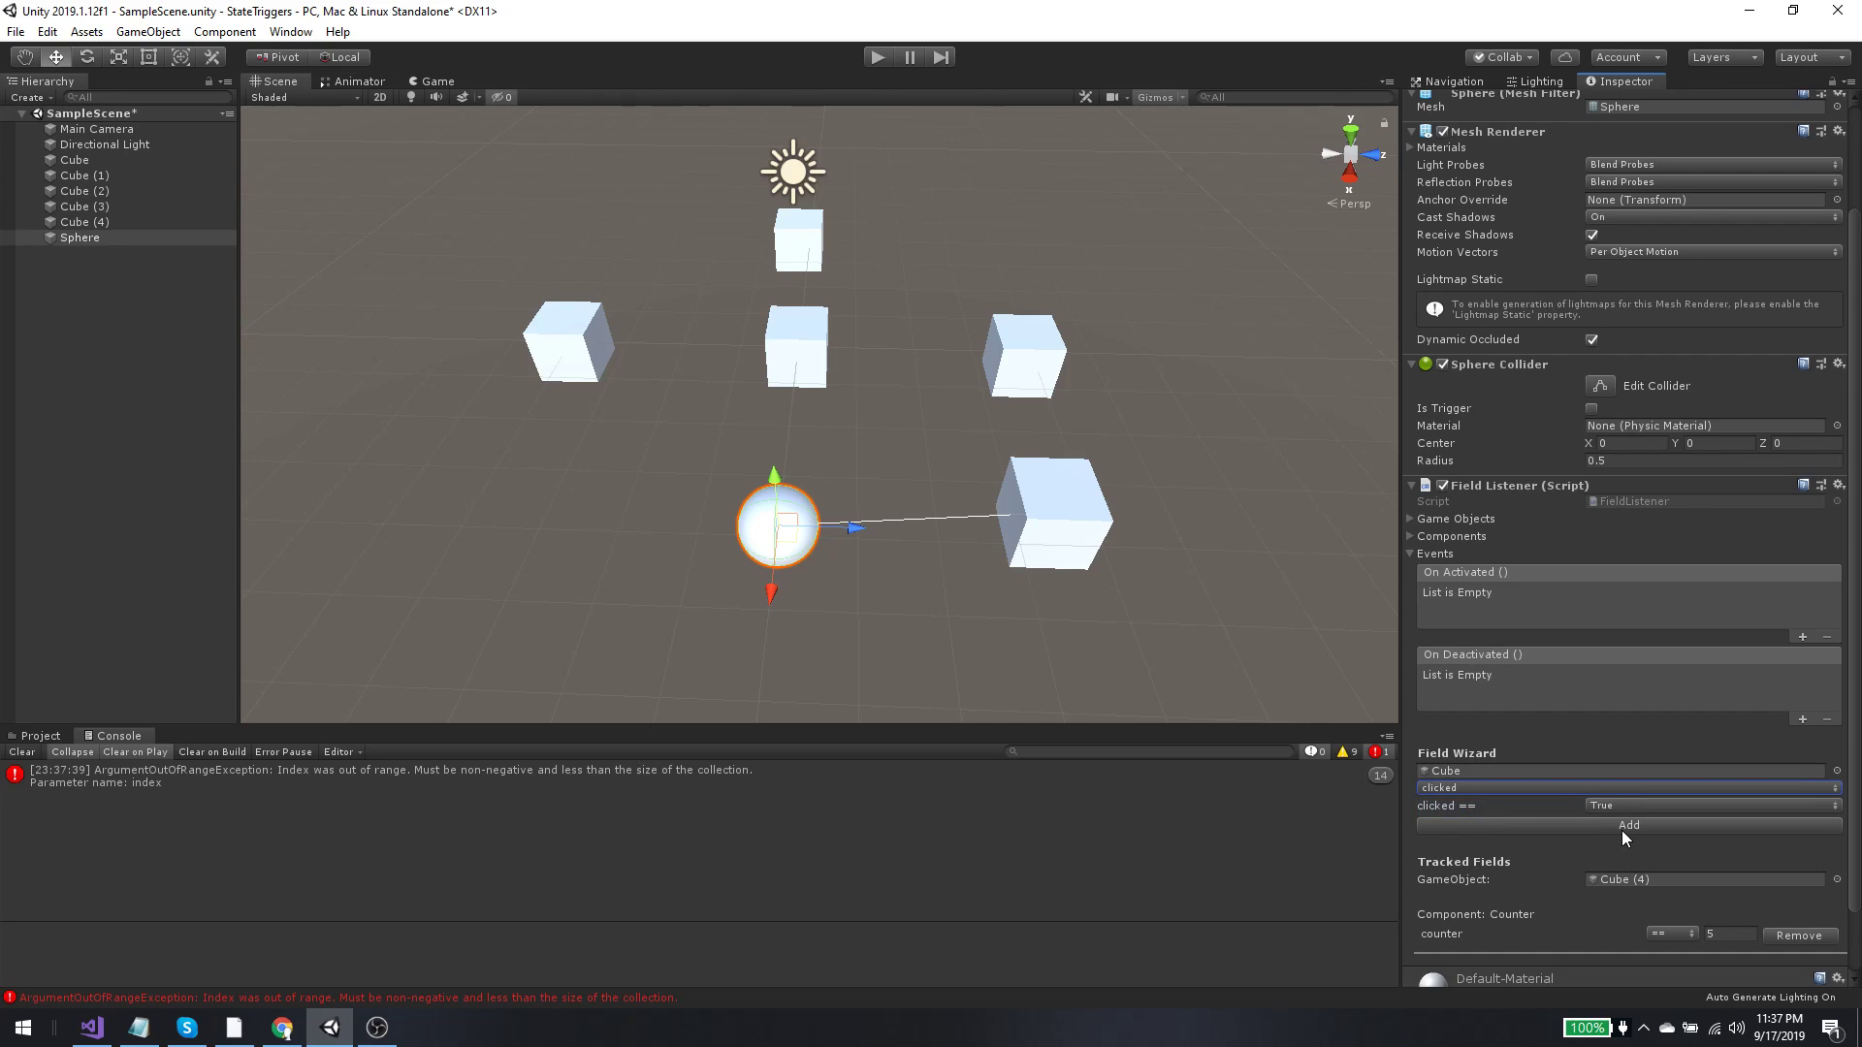
{"action": "left_click", "coordinate": [1621, 830]}
{"action": "scroll", "coordinate": [1614, 909], "scroll_direction": "down", "scroll_amount": 3}
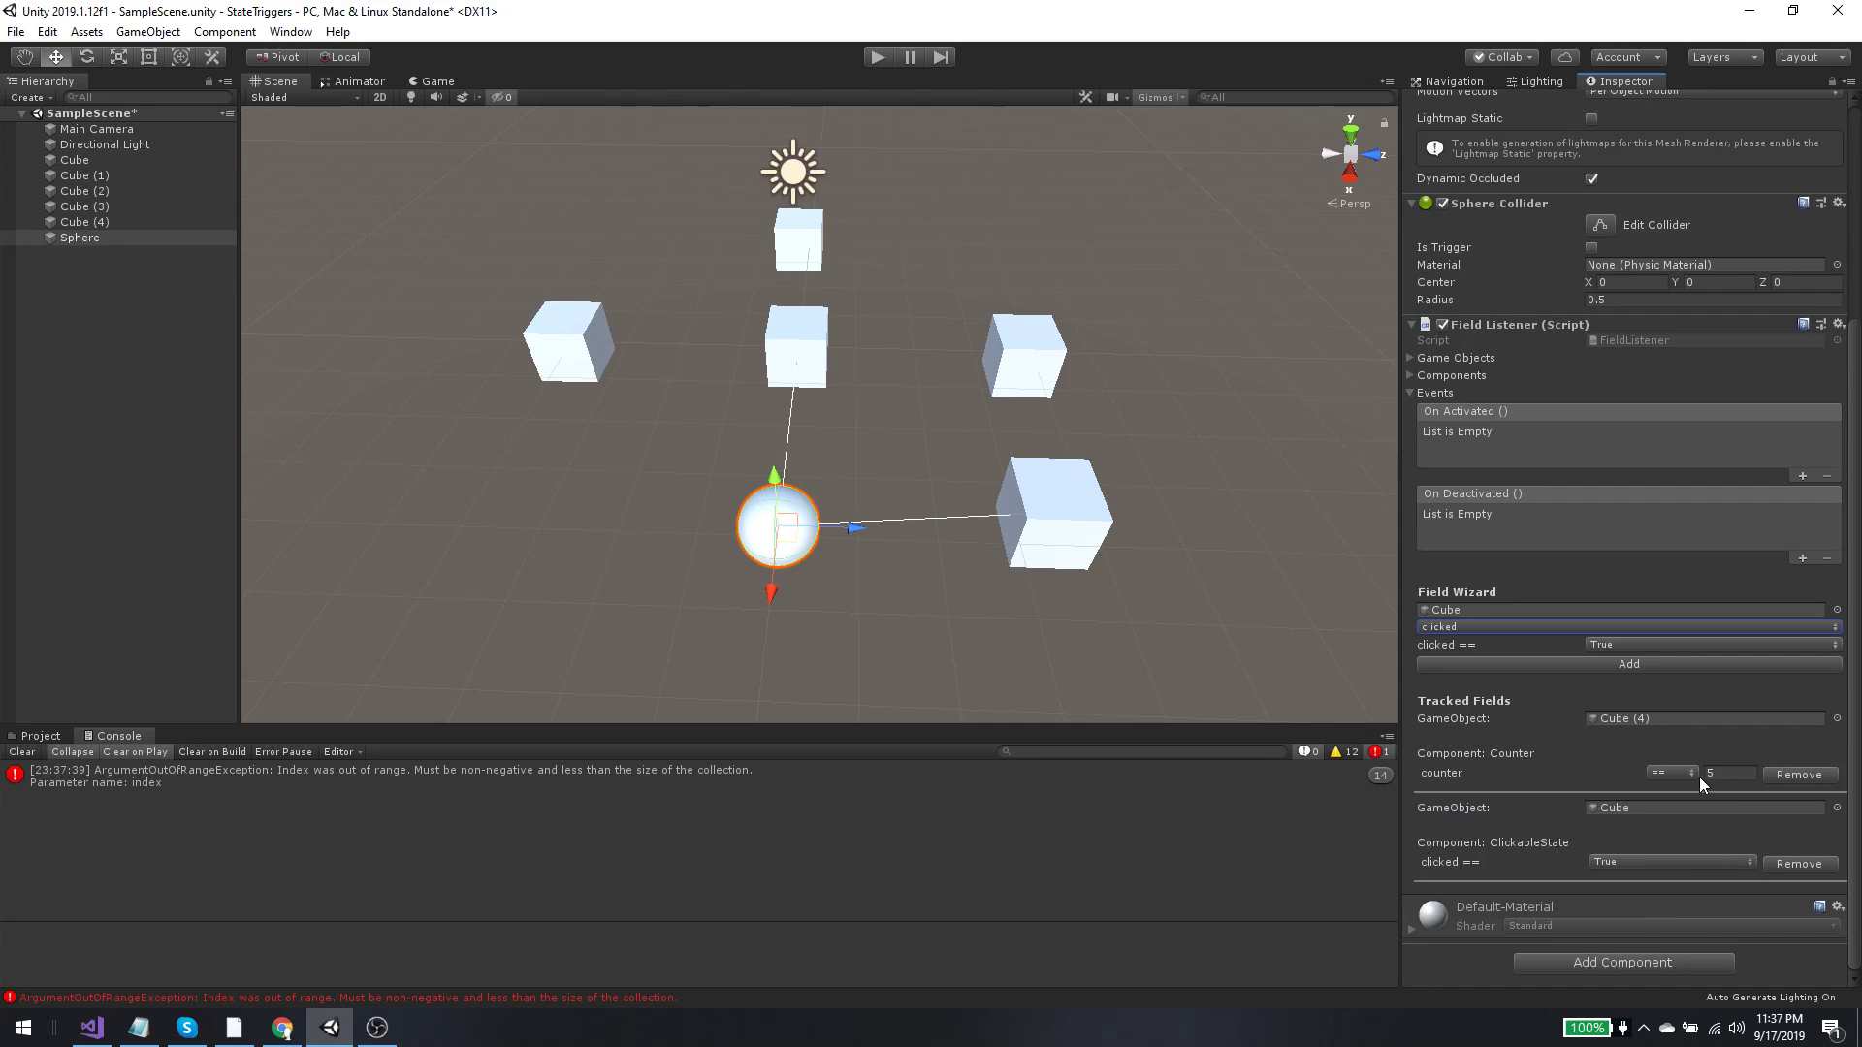
Step: Add an On Activated event on the Sphere that calls GameObject.SetActive with its value unchecked
{"action": "left_click", "coordinate": [1801, 475]}
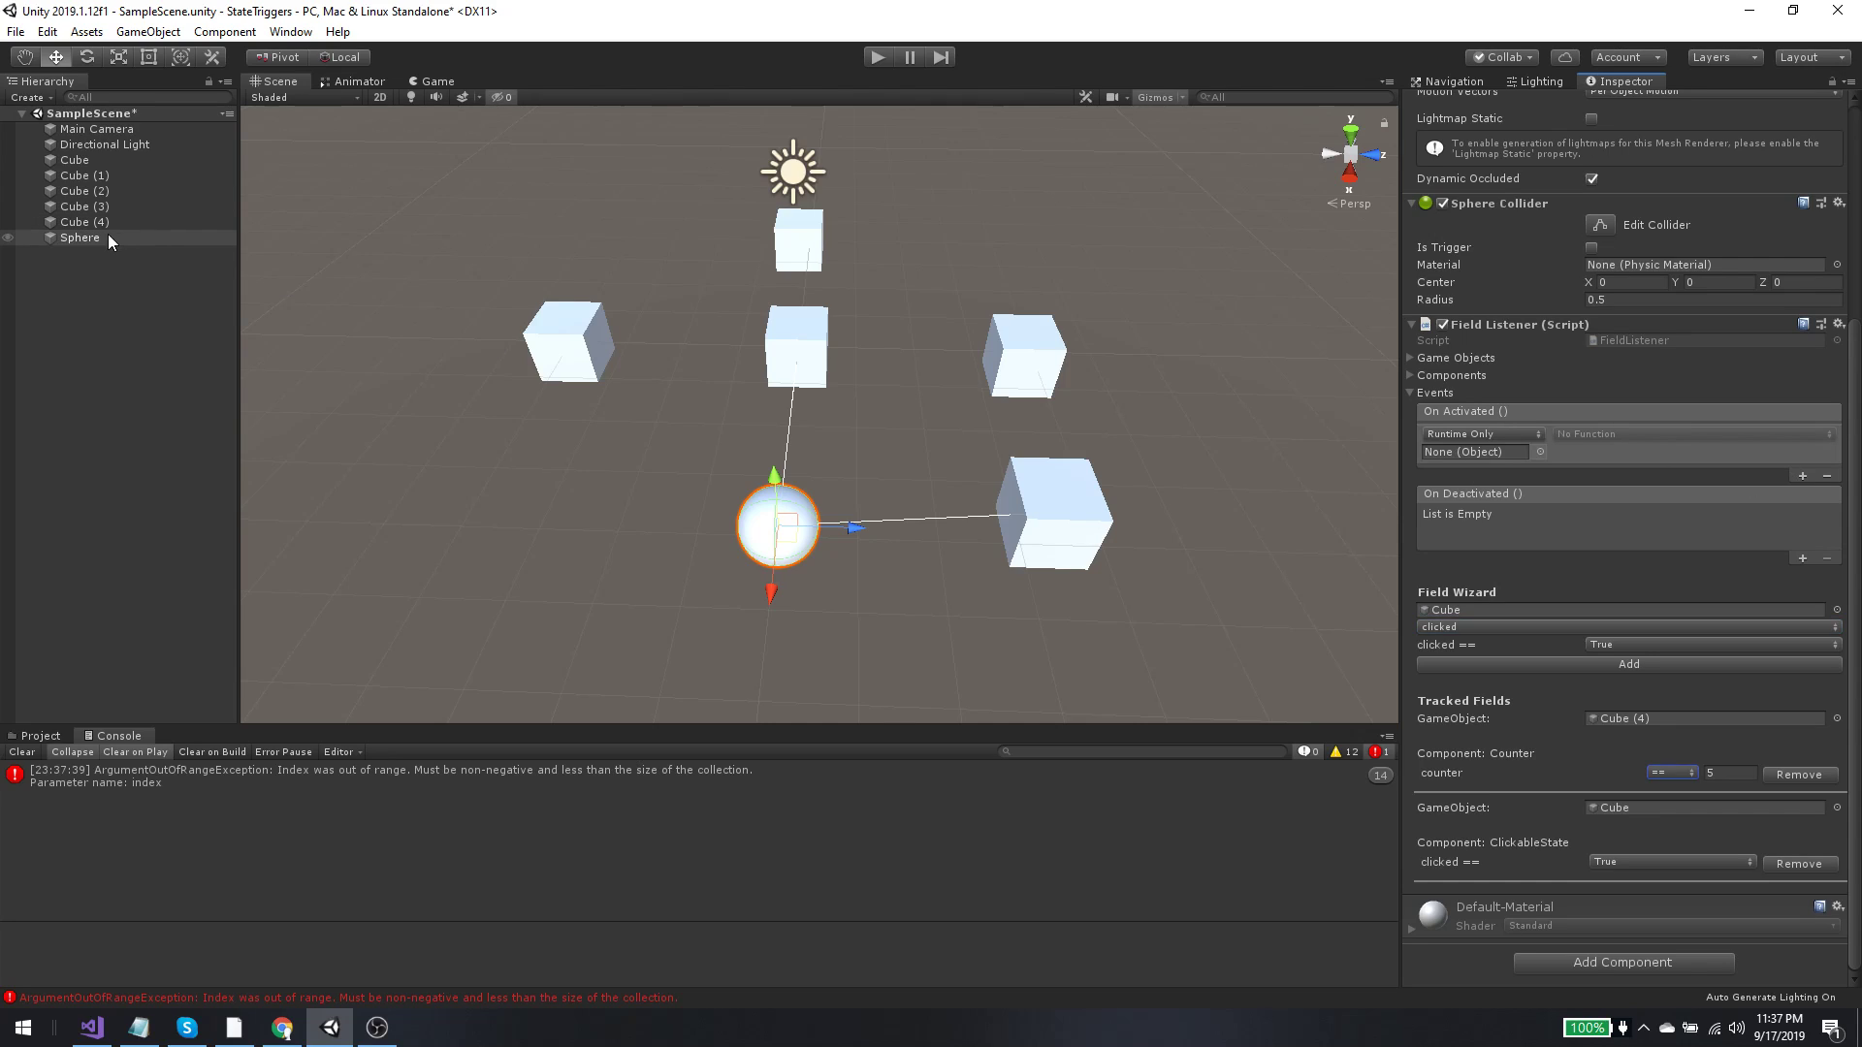
{"action": "left_click_drag", "start_coordinate": [108, 238], "coordinate": [1474, 452]}
{"action": "left_click", "coordinate": [1598, 434]}
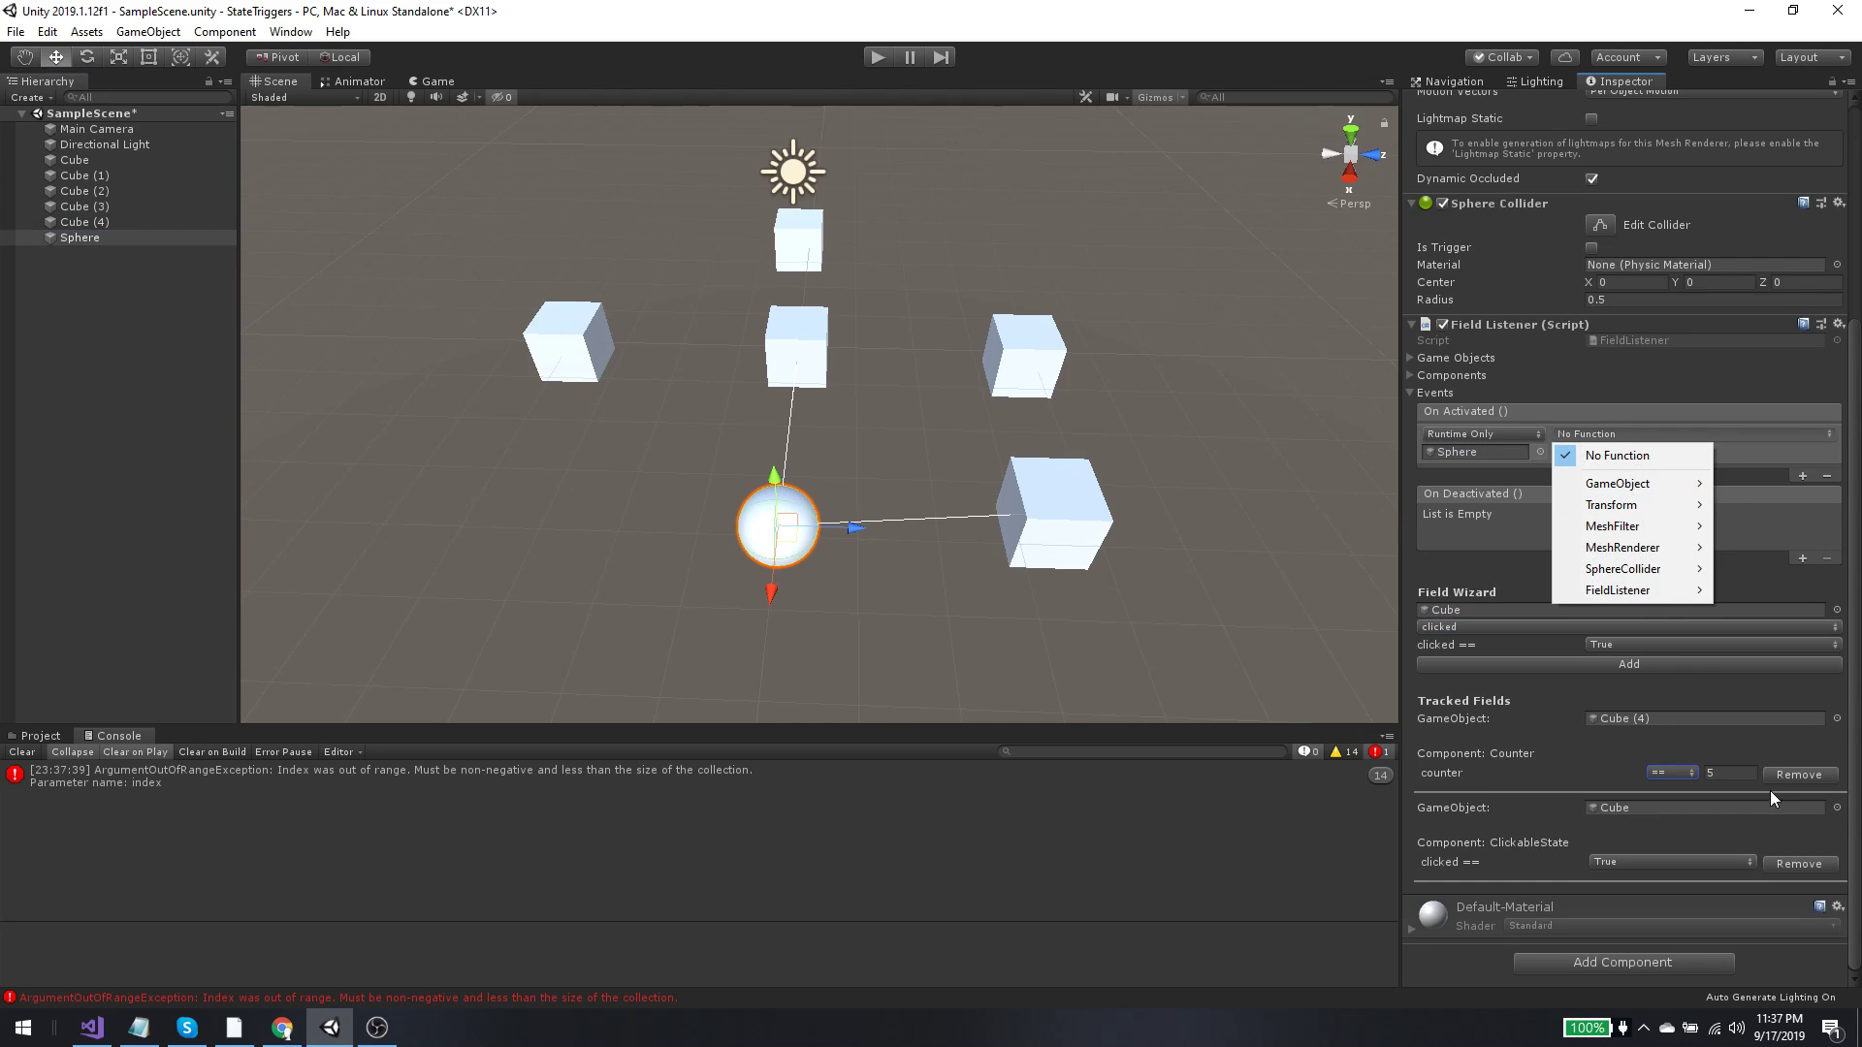
{"action": "mouse_move", "coordinate": [1639, 483]}
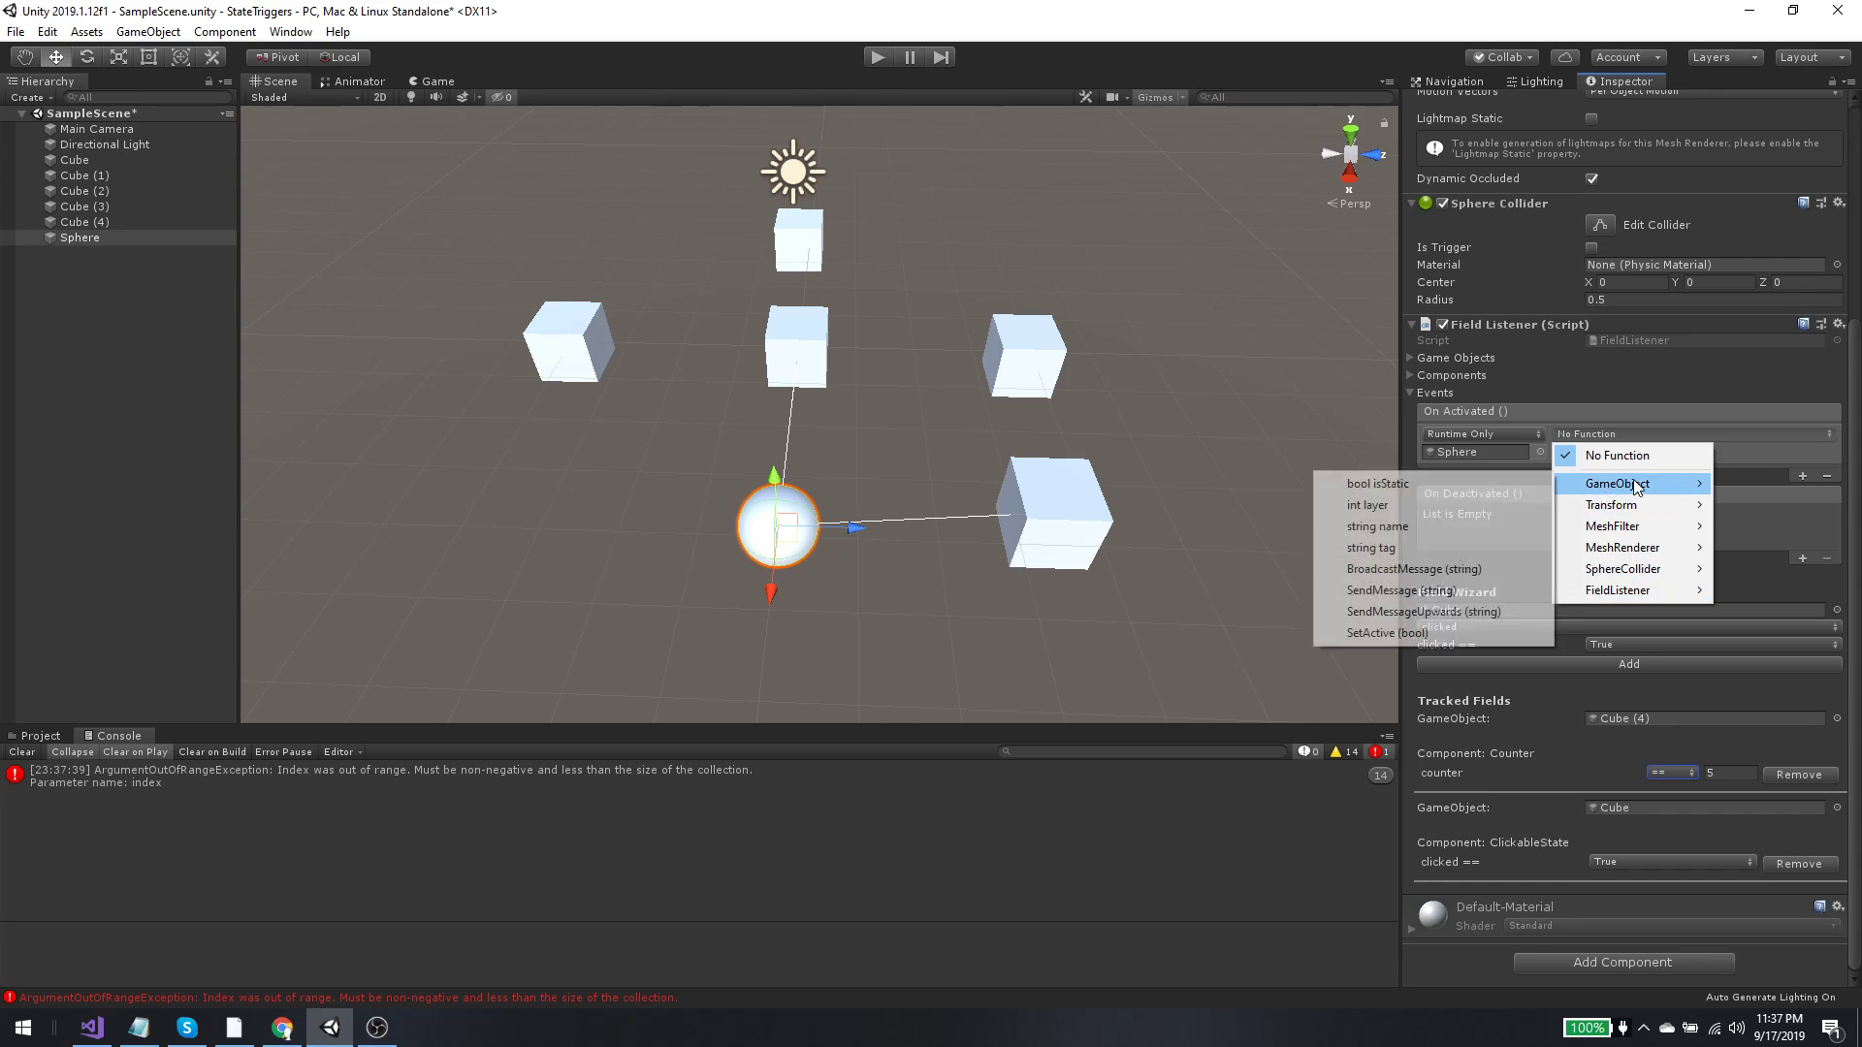
{"action": "left_click", "coordinate": [1397, 634]}
Step: Add an On Deactivated event on the Sphere that calls GameObject.SetActive with its value checked
{"action": "left_click", "coordinate": [1802, 558]}
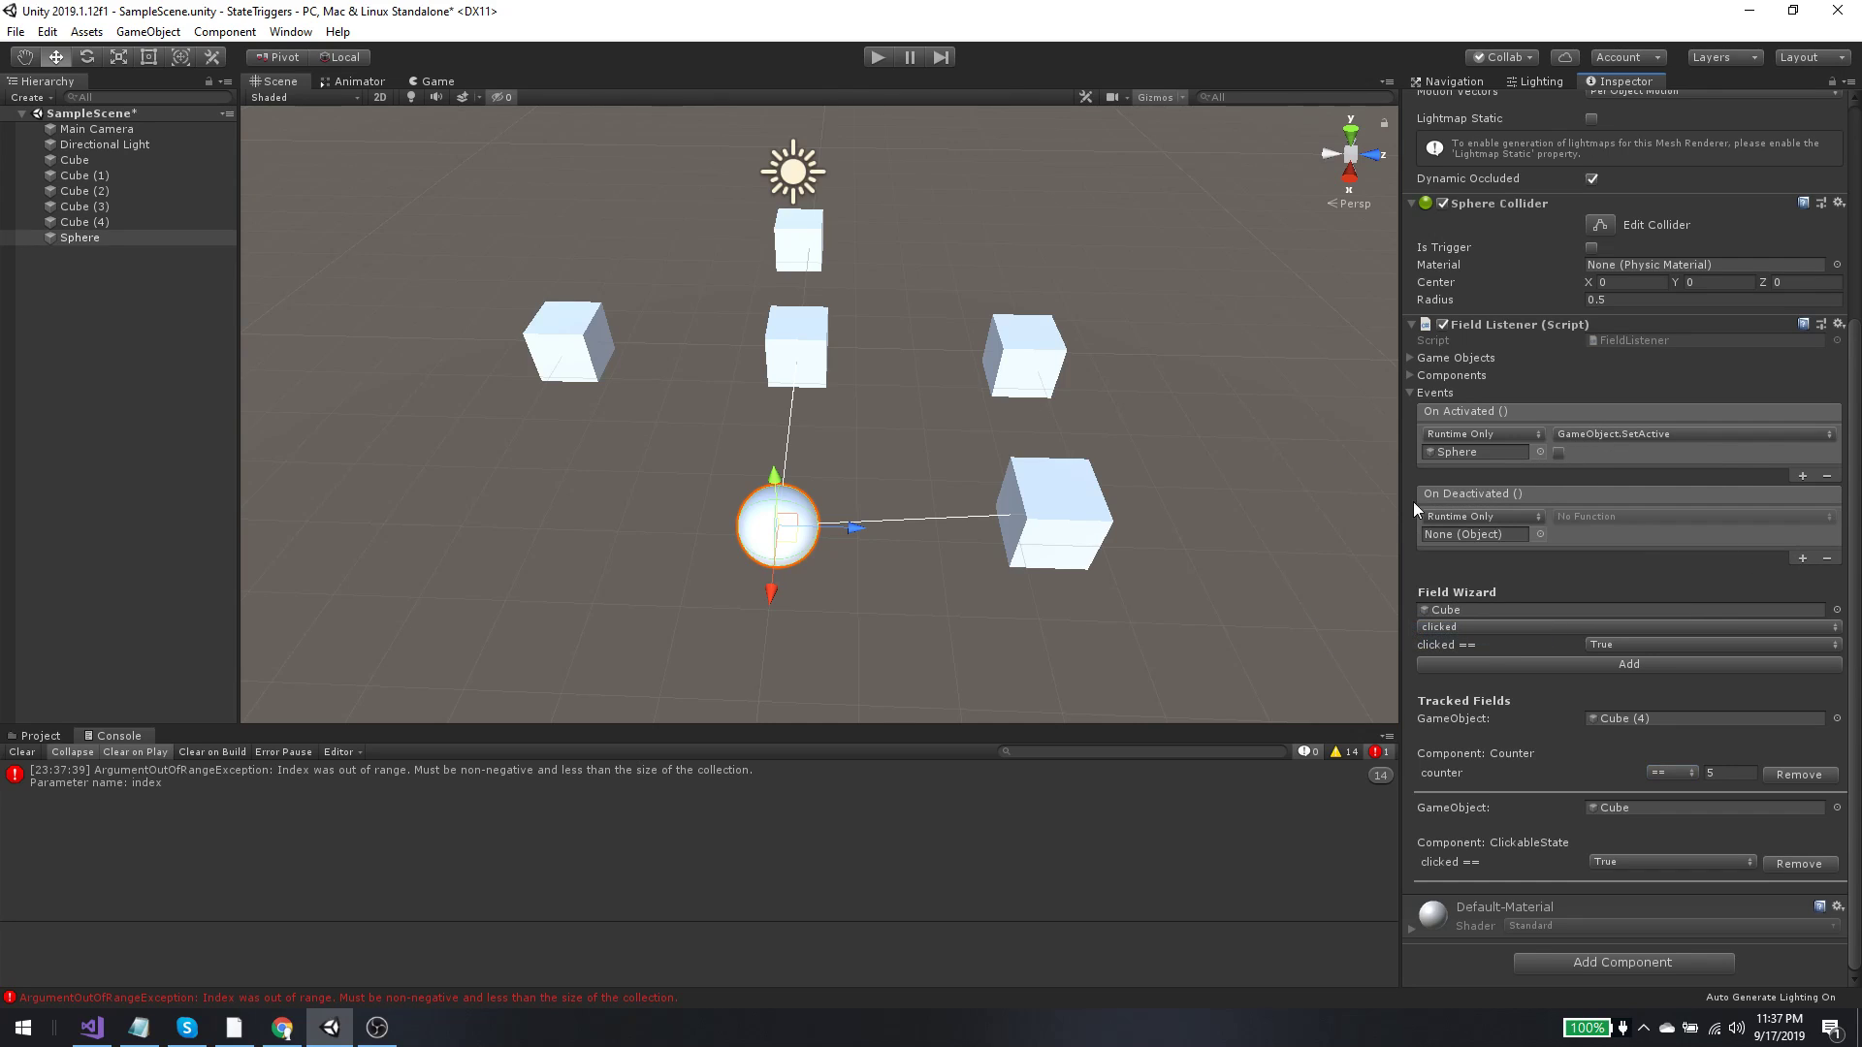
{"action": "left_click_drag", "start_coordinate": [101, 237], "coordinate": [1479, 534]}
{"action": "left_click", "coordinate": [1625, 516]}
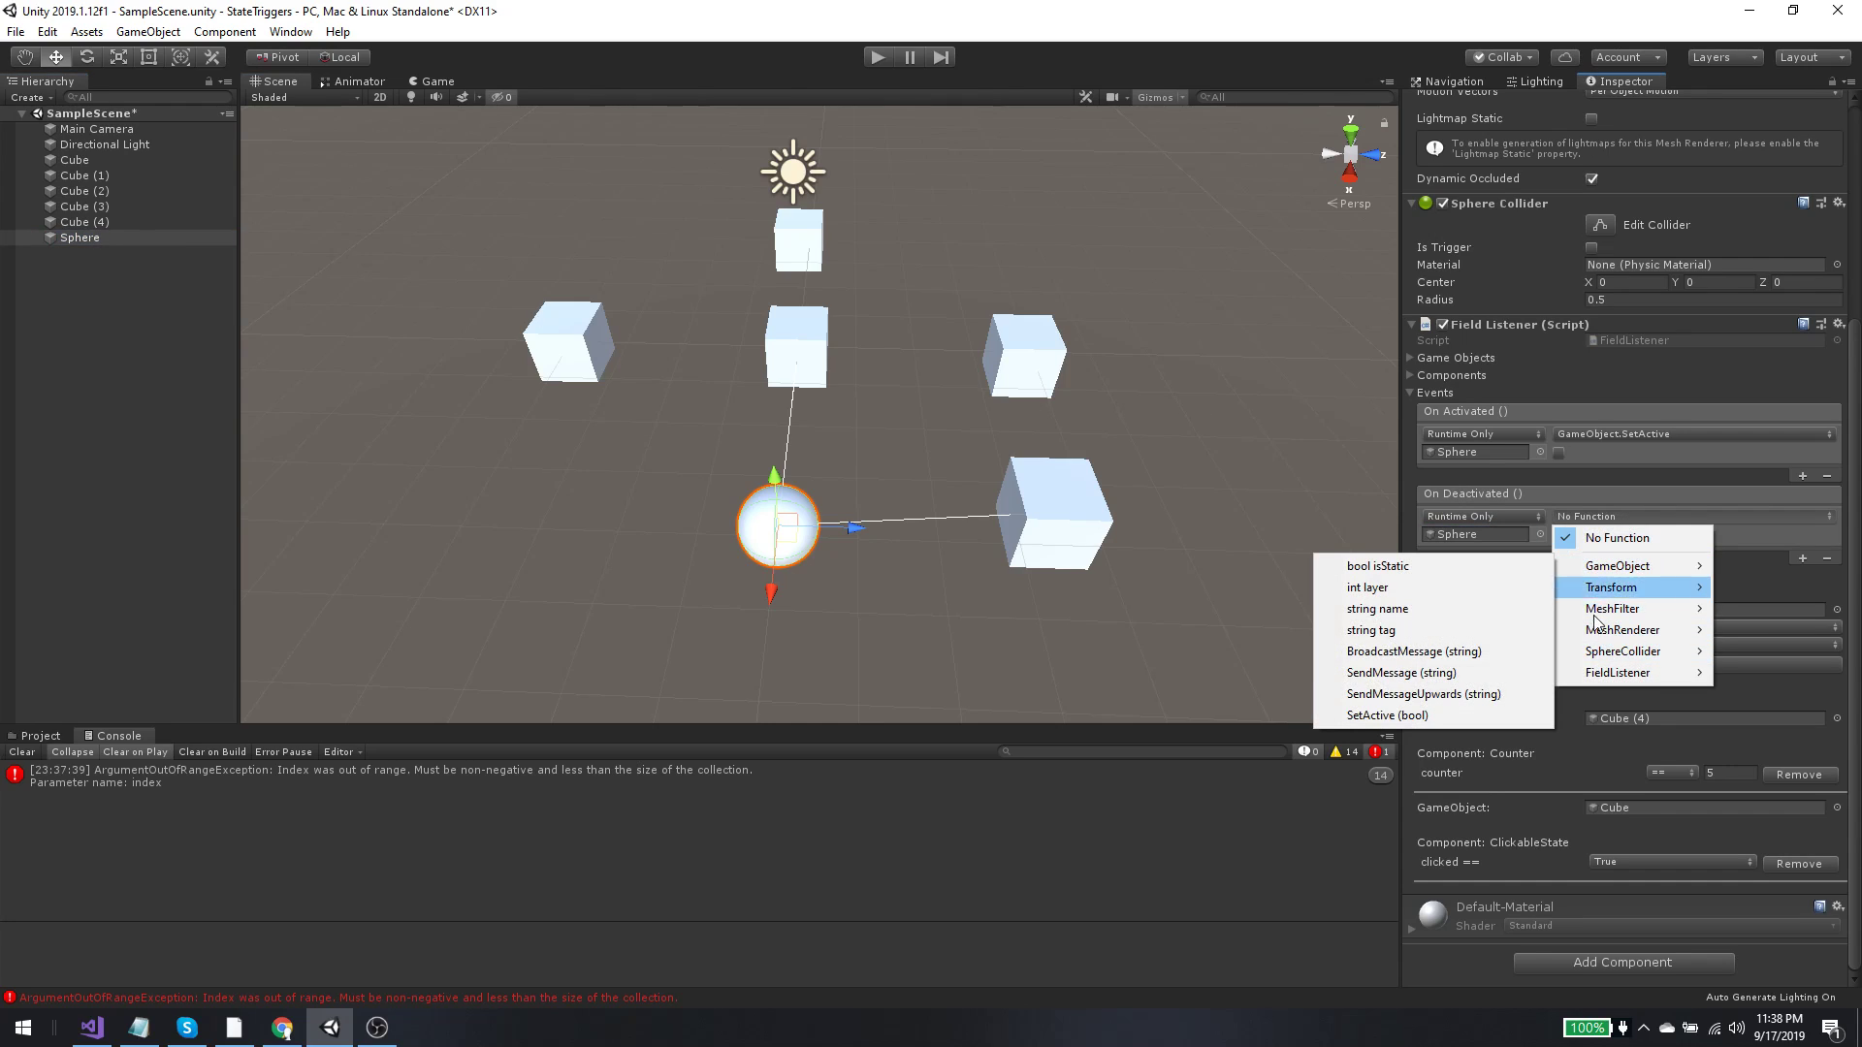
{"action": "left_click", "coordinate": [1397, 715]}
Step: Clear the Console and start Play mode
{"action": "left_click", "coordinate": [16, 753]}
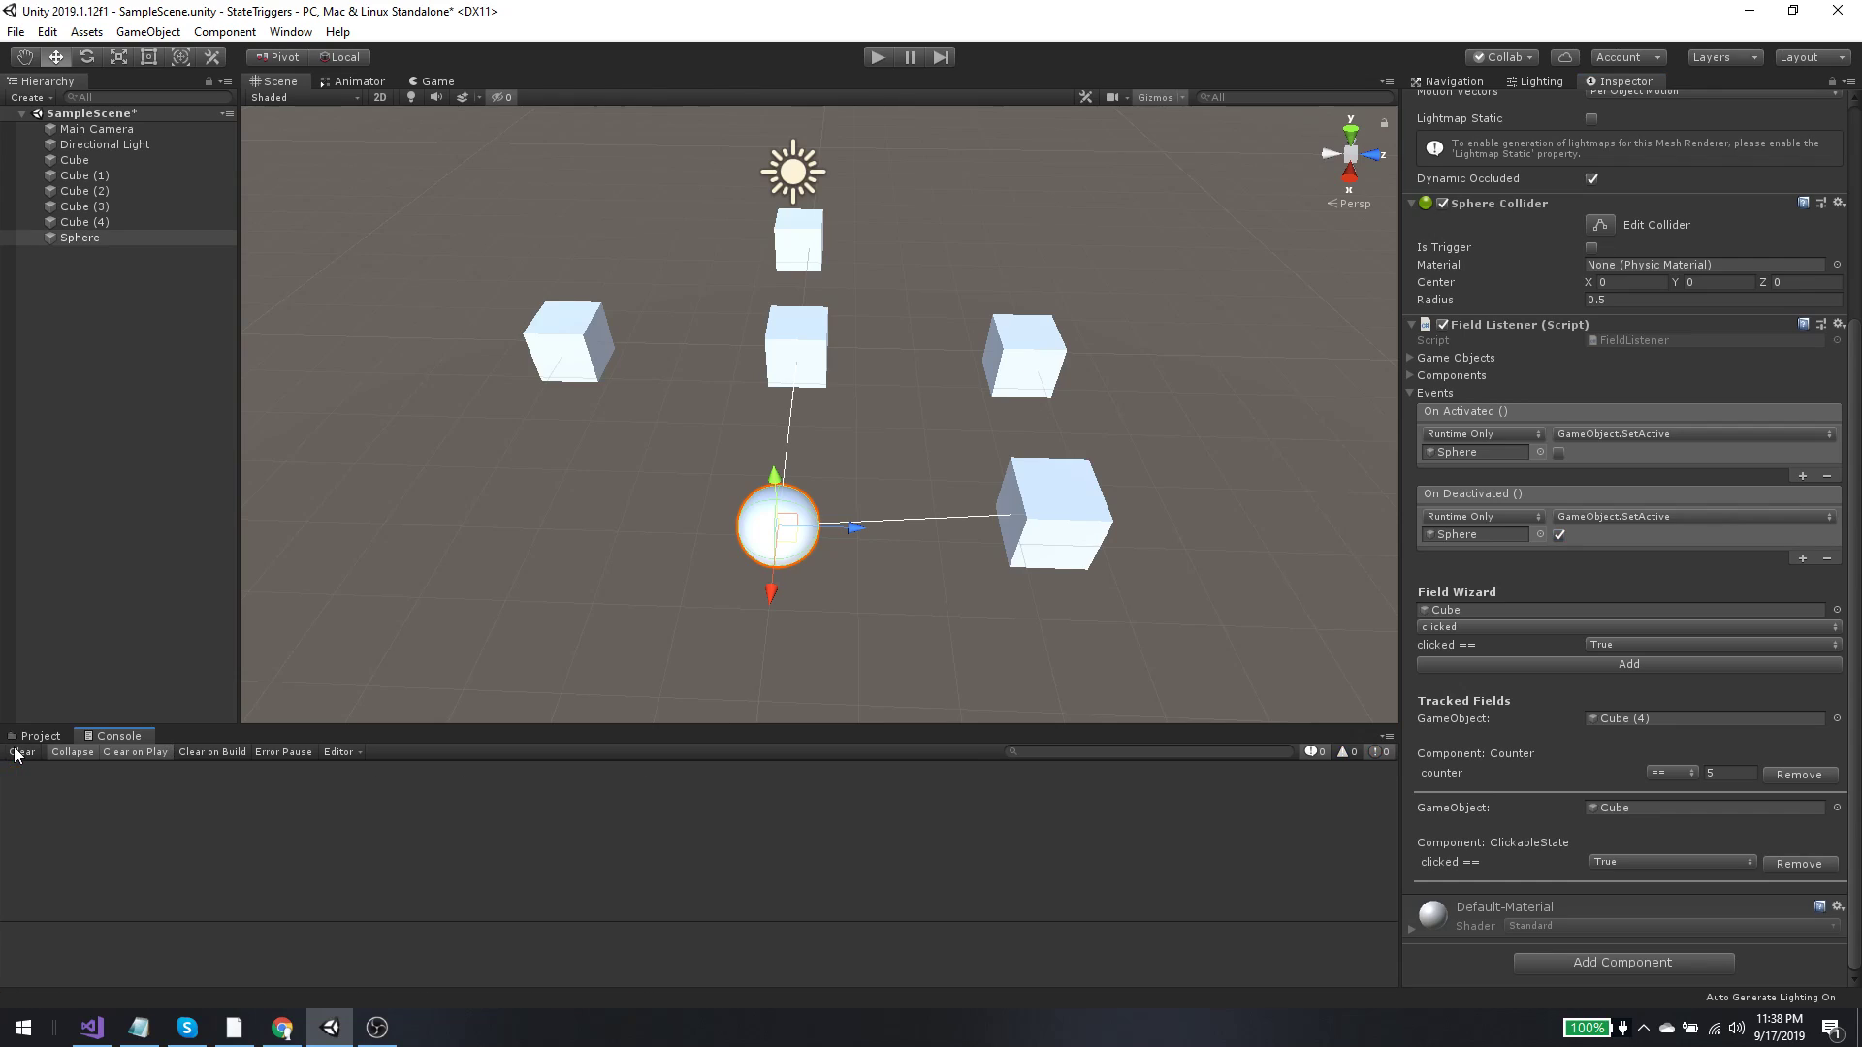
{"action": "left_click", "coordinate": [1621, 665]}
{"action": "left_click", "coordinate": [877, 57]}
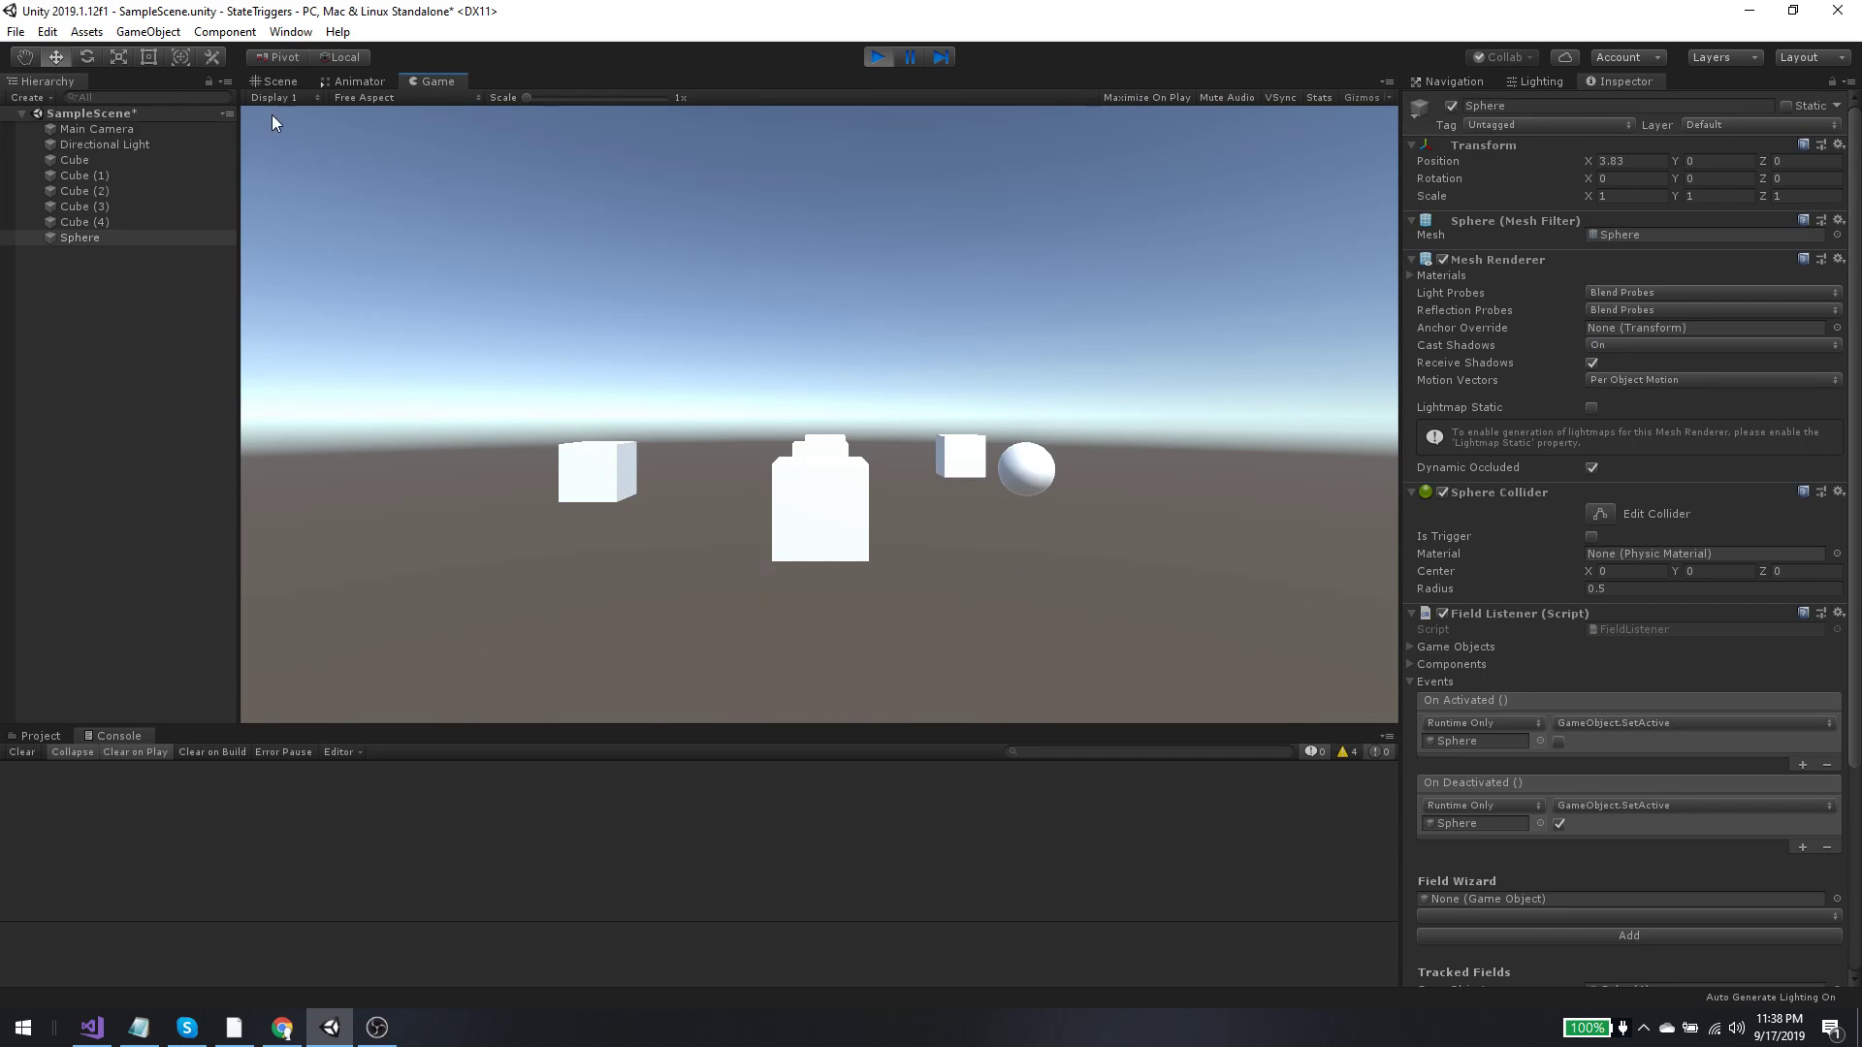
Step: Align the Main Camera with the current Scene view while the game is running
{"action": "left_click", "coordinate": [74, 125]}
{"action": "left_click", "coordinate": [147, 31]}
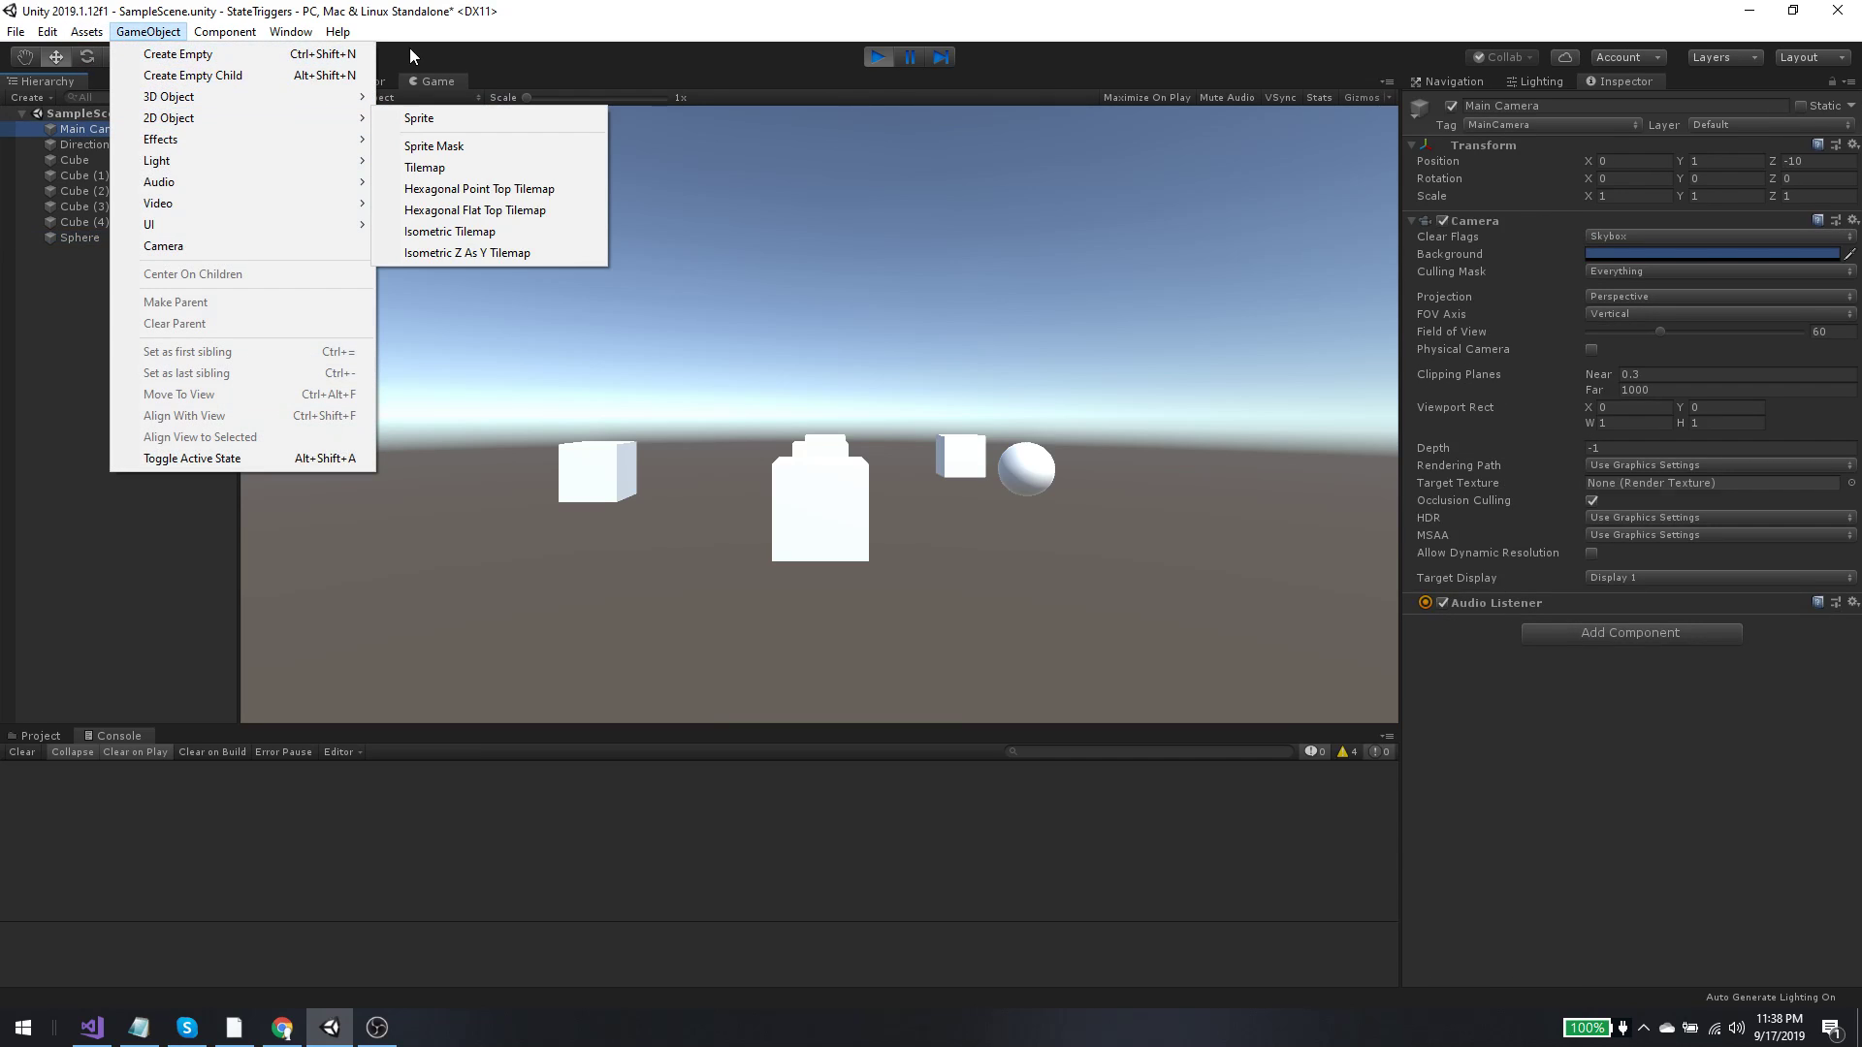
{"action": "left_click", "coordinate": [287, 80]}
{"action": "left_click", "coordinate": [282, 80]}
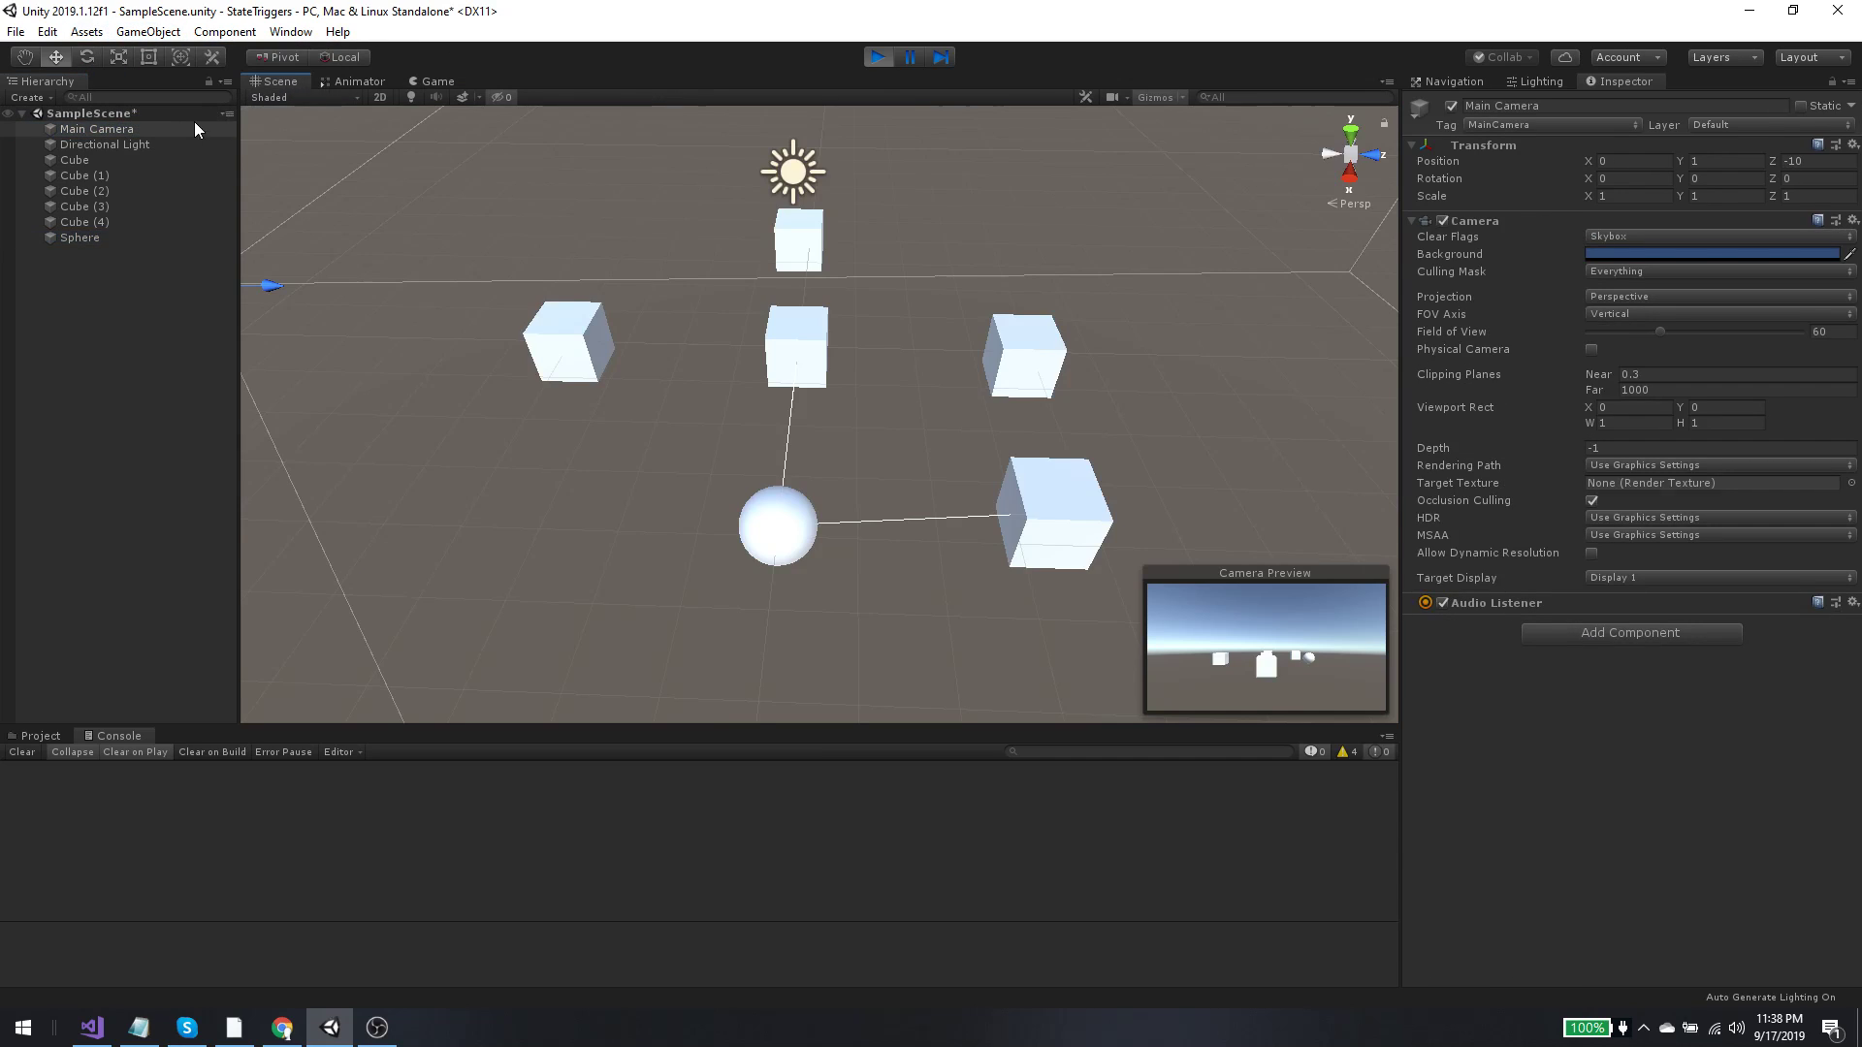
{"action": "left_click", "coordinate": [180, 33]}
{"action": "left_click", "coordinate": [223, 412]}
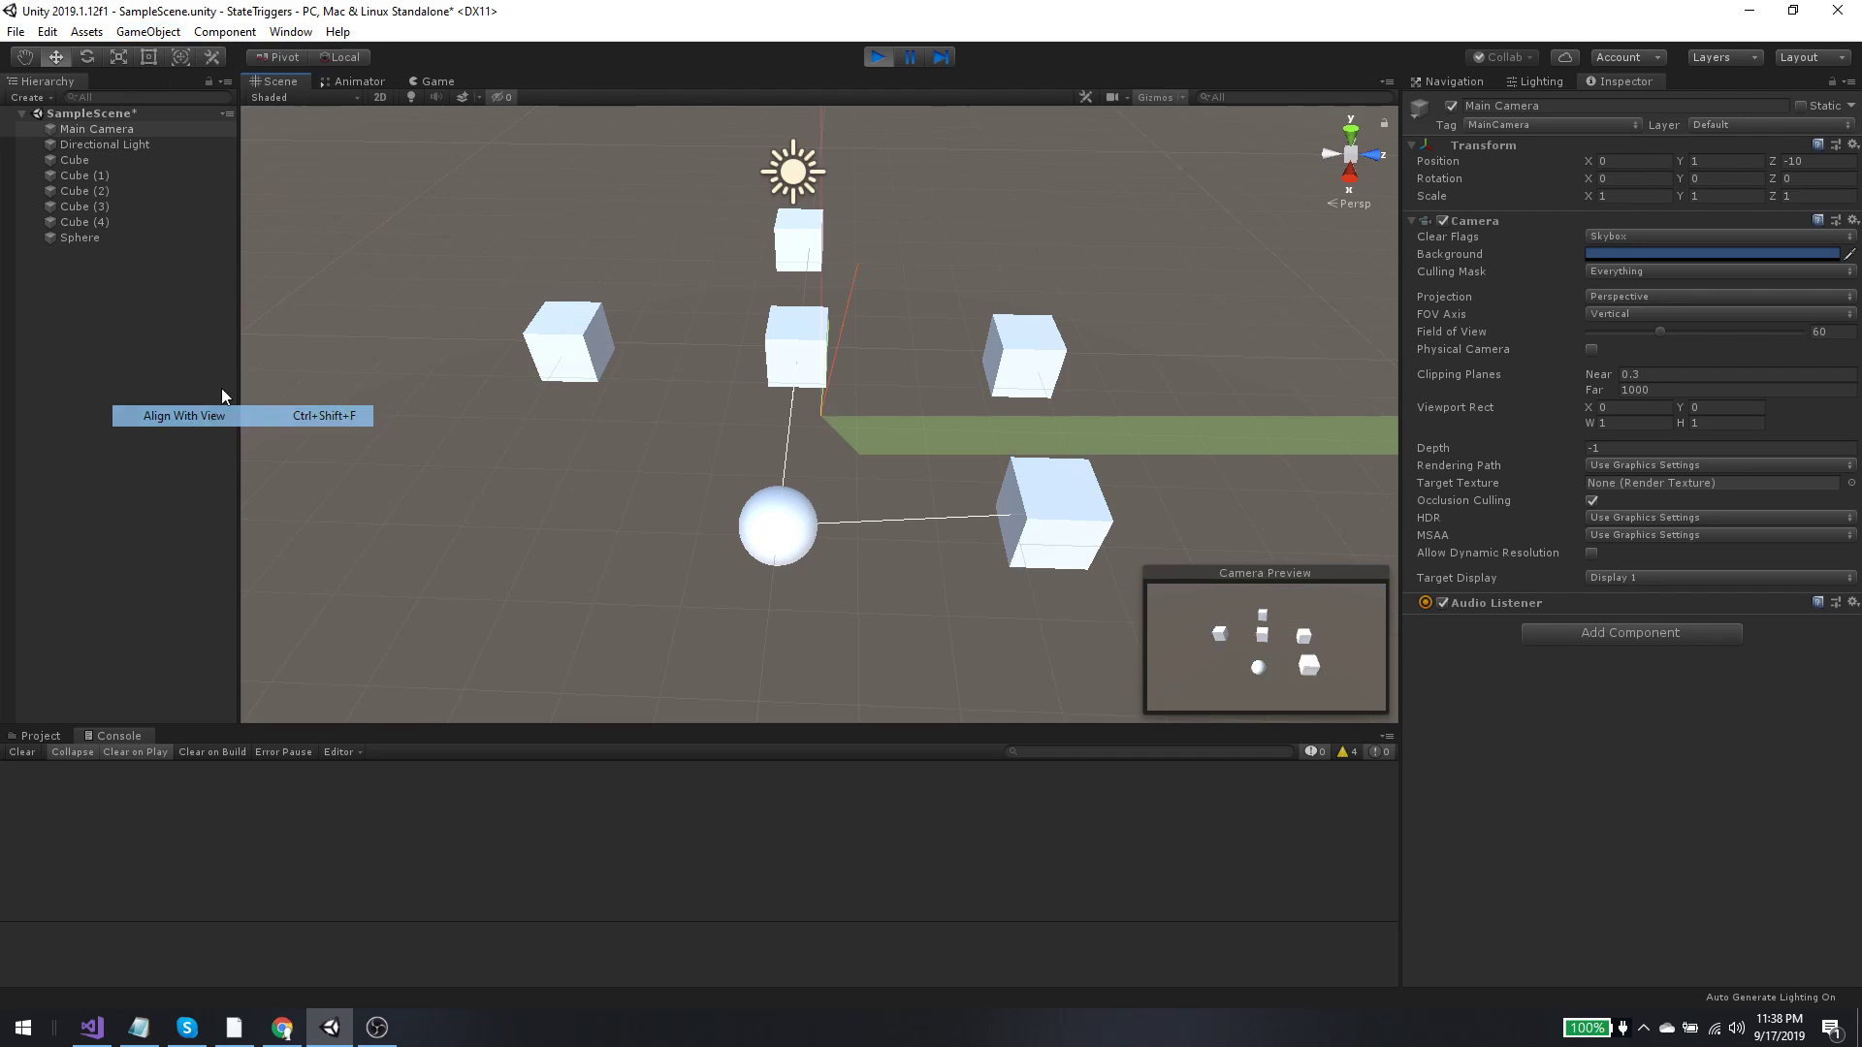
Step: Test the Sphere's tracked conditions in the Game view by switching on Cube and incrementing Cube (4)'s counter
{"action": "left_click", "coordinate": [431, 83]}
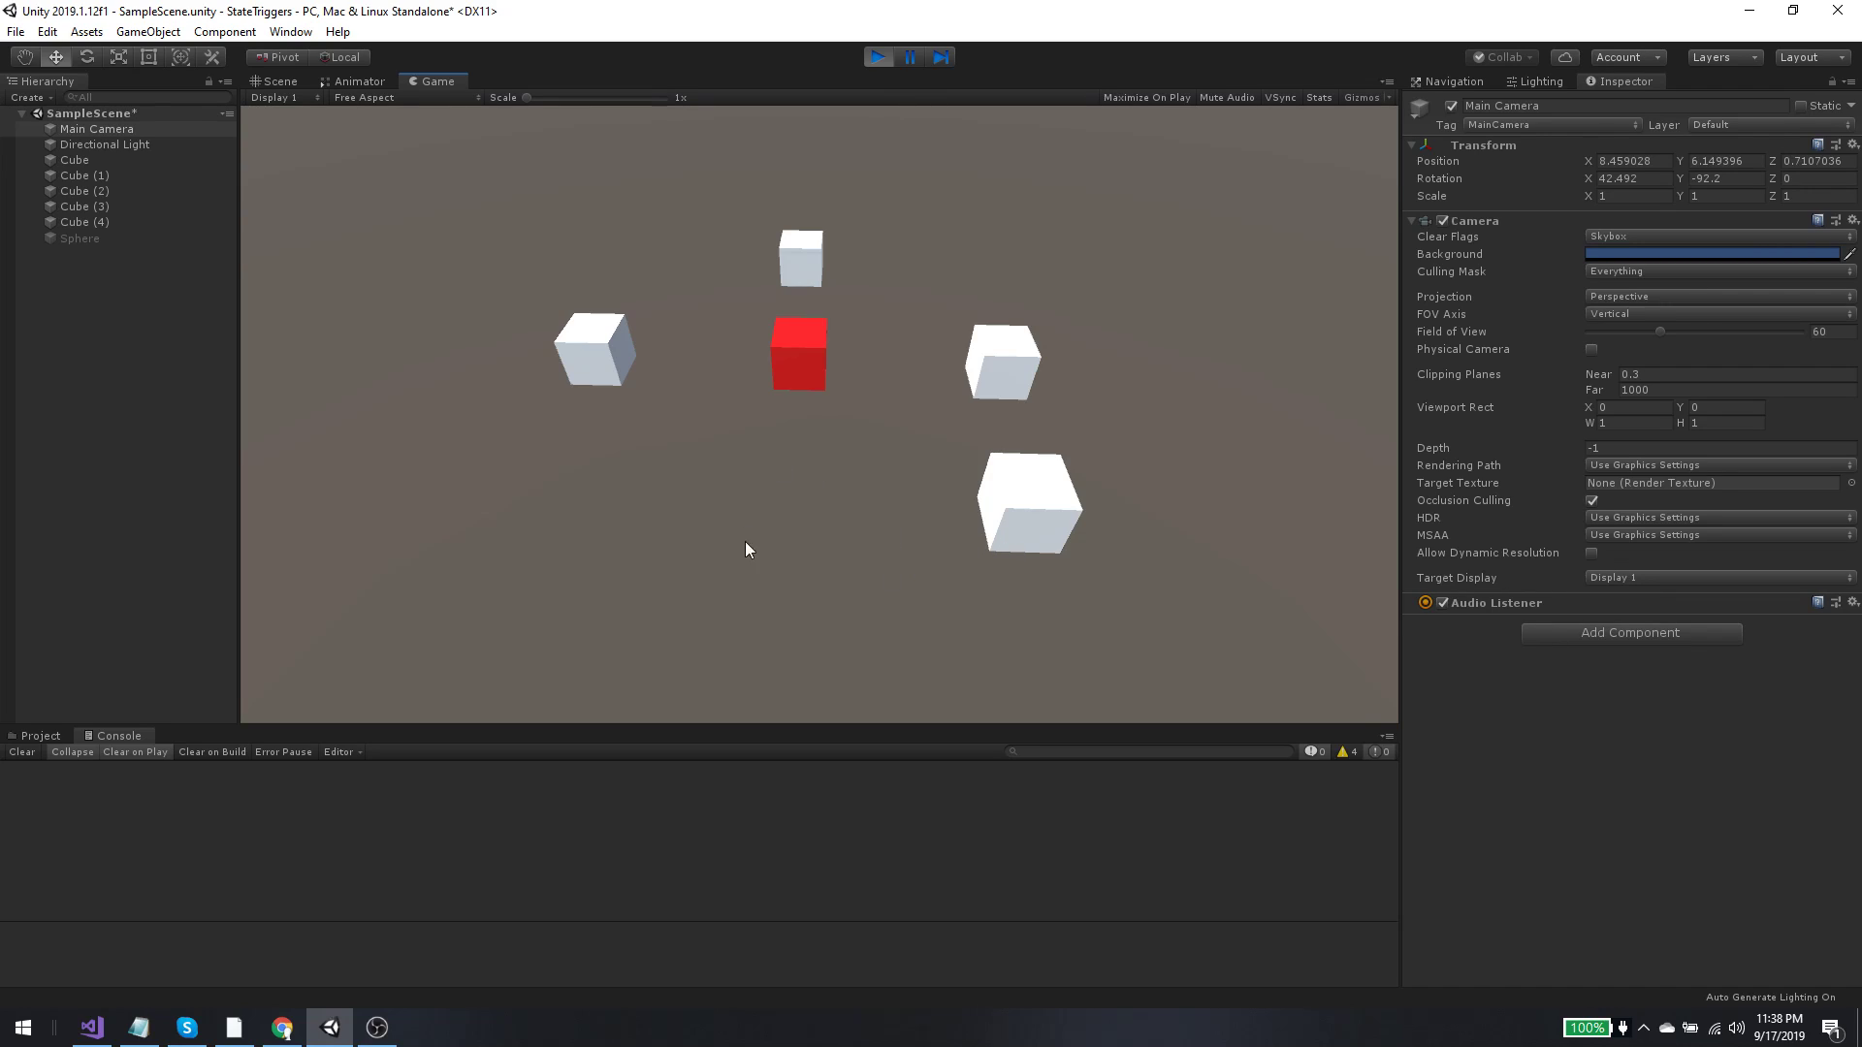
{"action": "left_click", "coordinate": [1005, 531]}
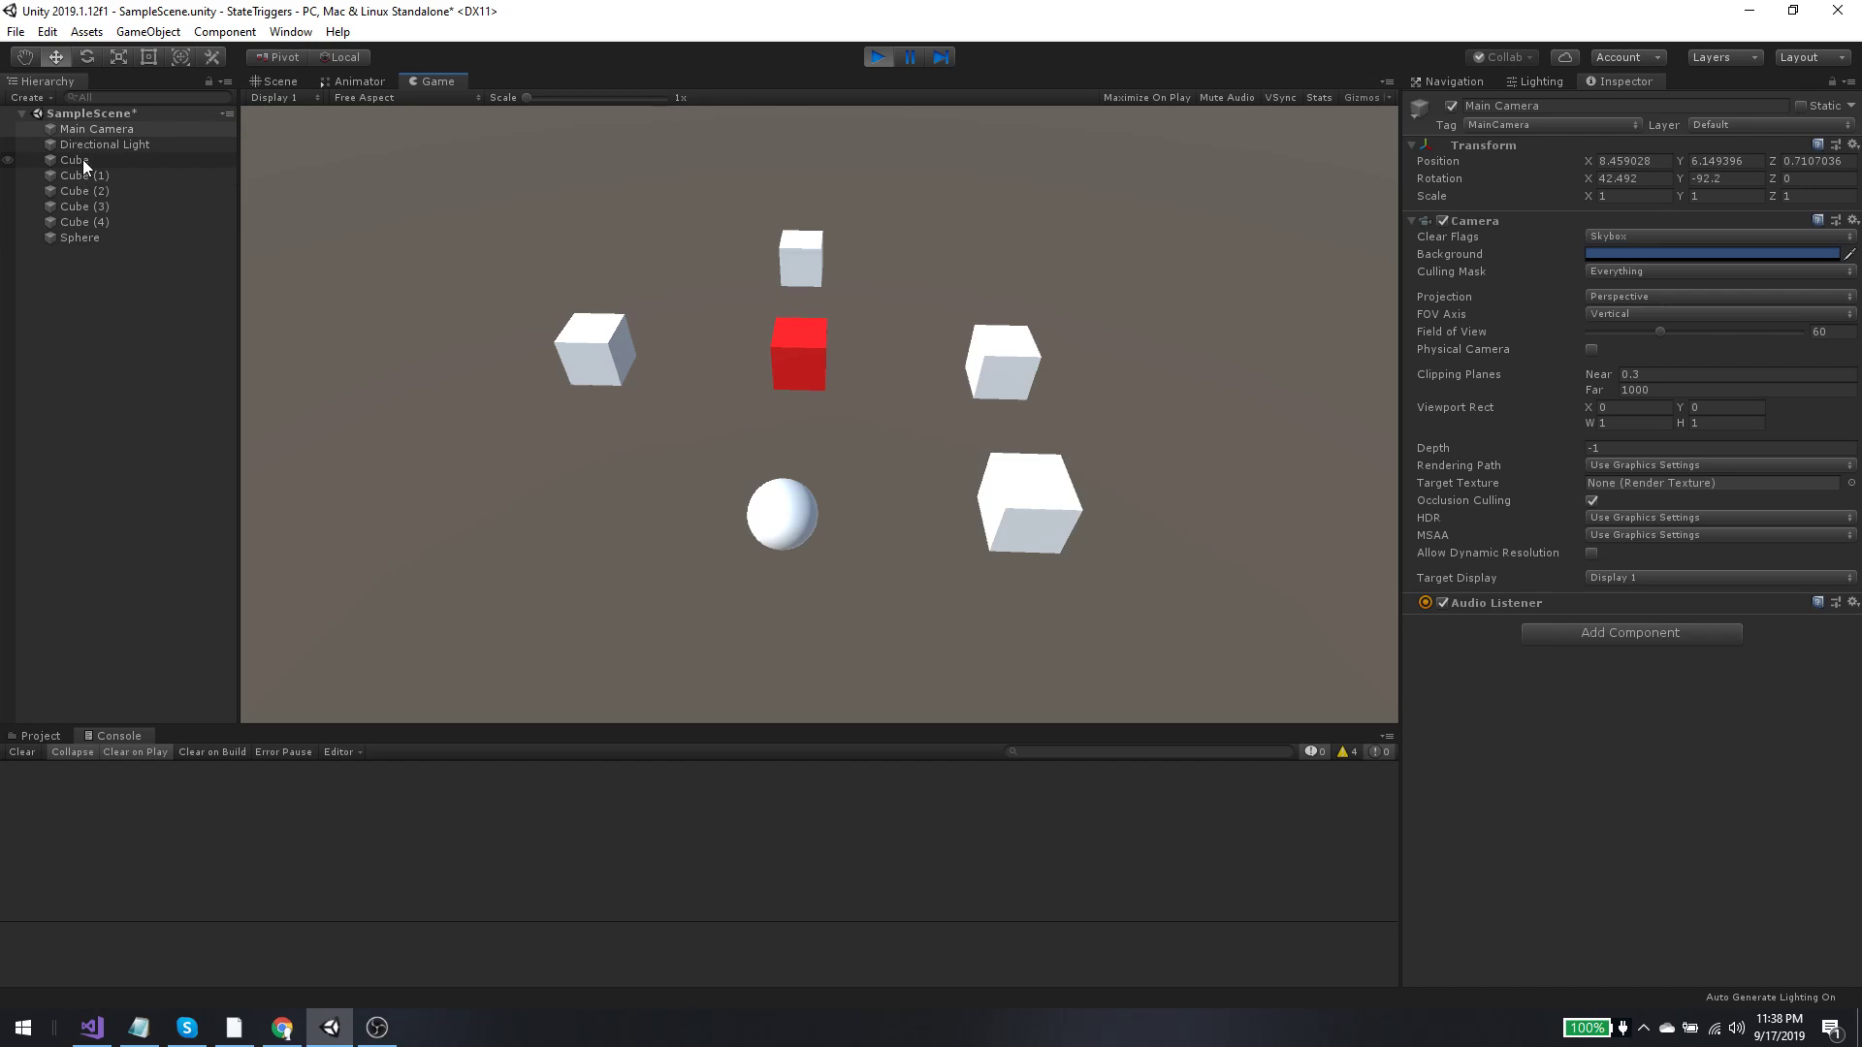
Step: Set the comparison operator of the Sphere's Cube (4) counter condition to > and retest it in the Game view
{"action": "left_click", "coordinate": [78, 238]}
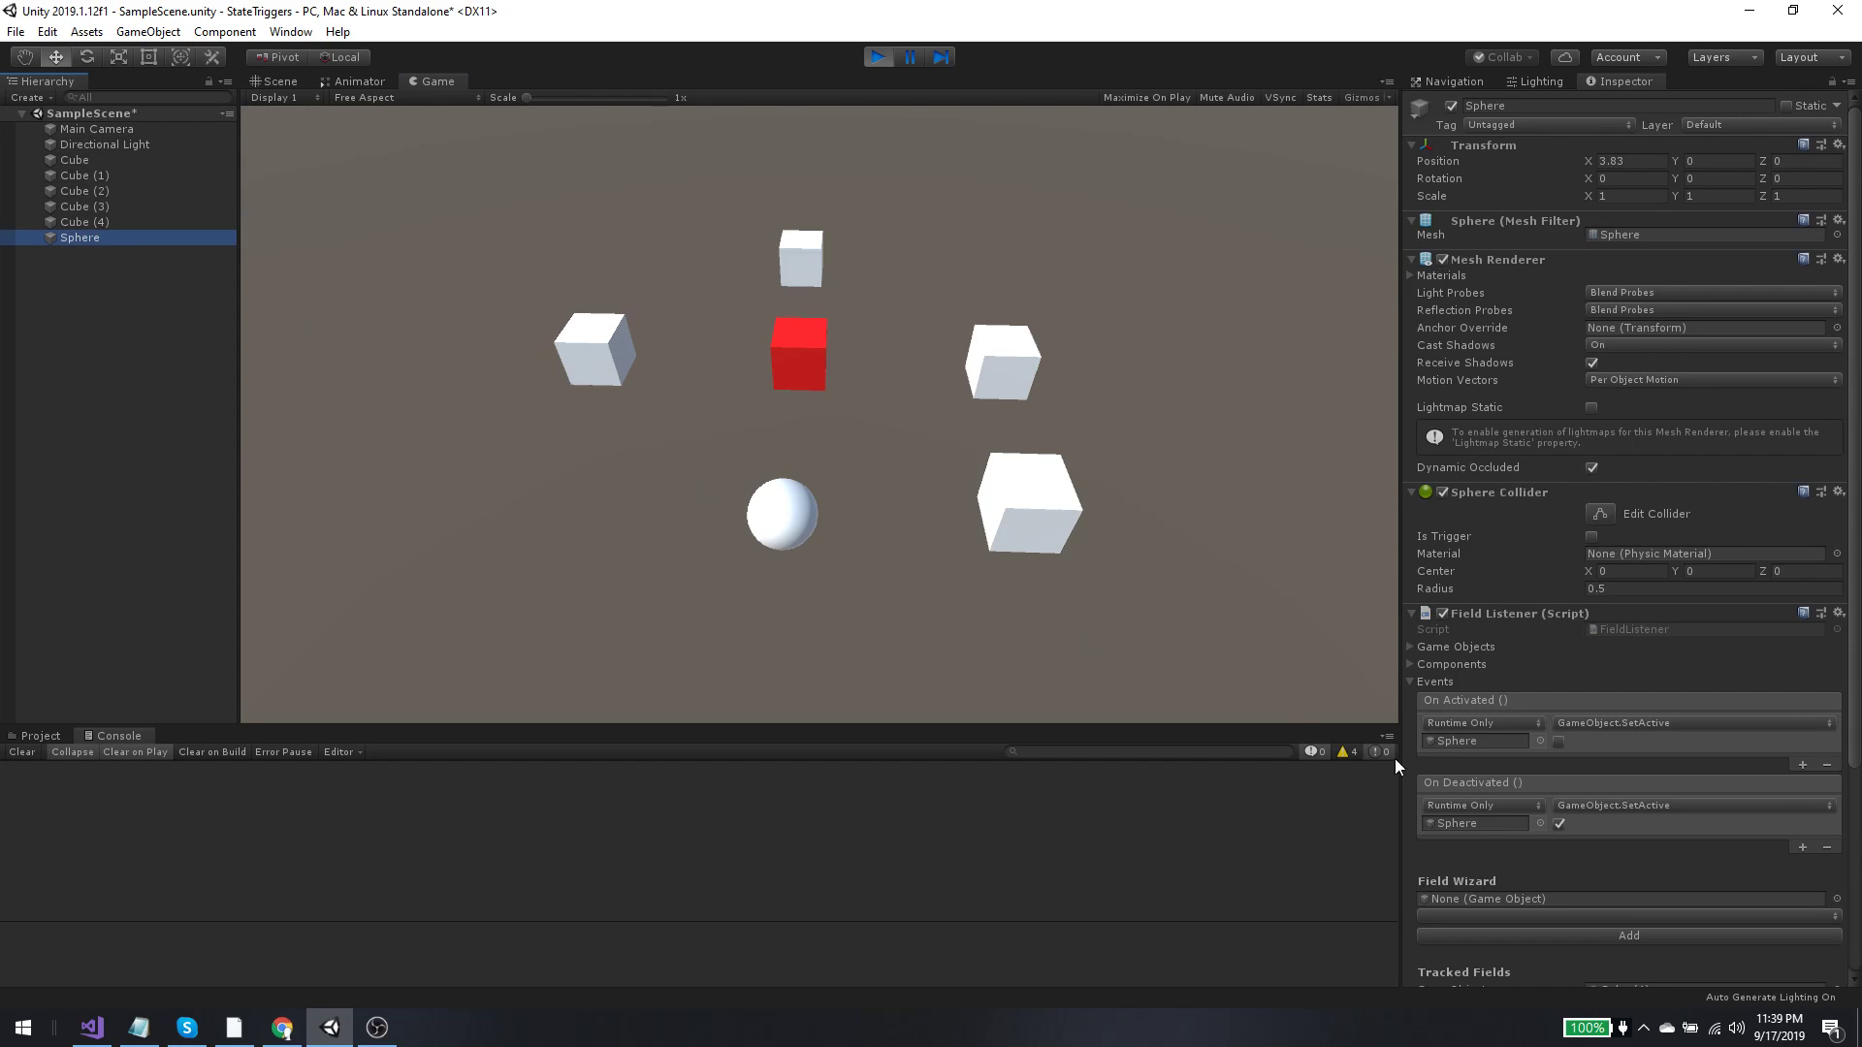
{"action": "scroll", "coordinate": [1499, 799], "scroll_direction": "down", "scroll_amount": 5}
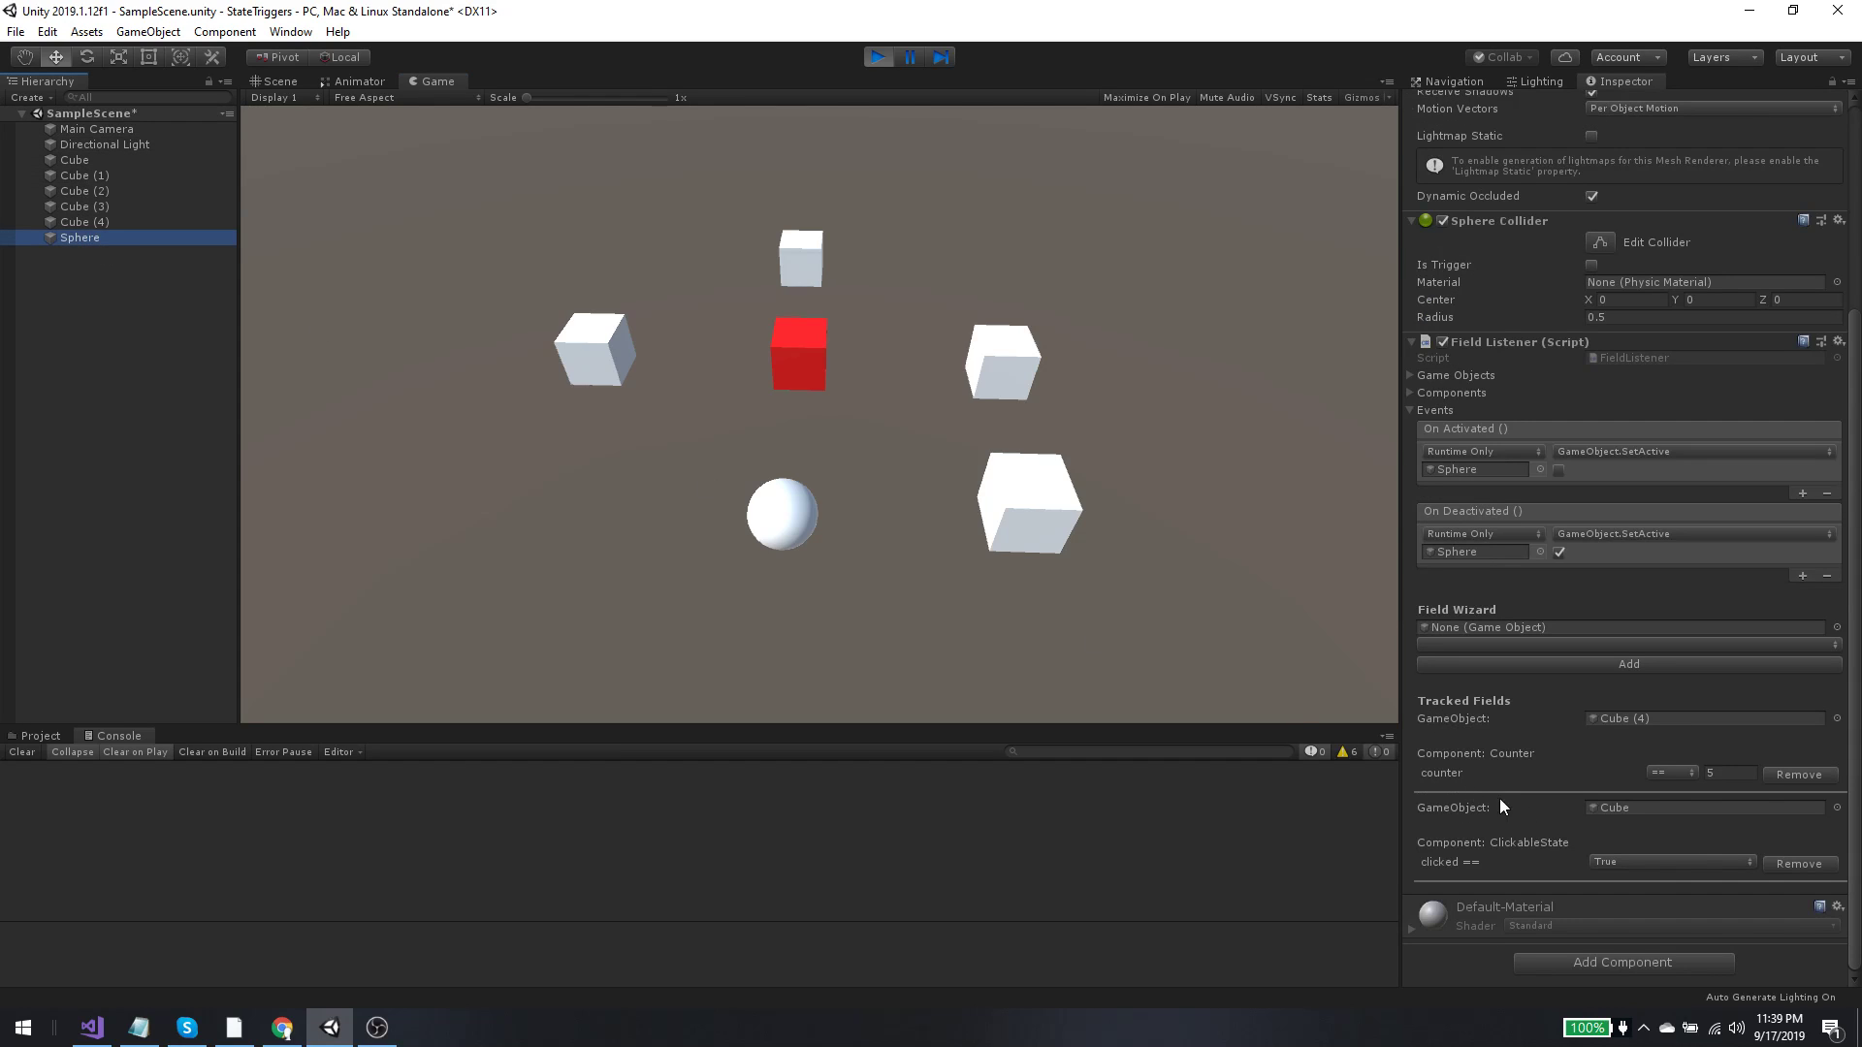
{"action": "left_click", "coordinate": [1672, 774]}
{"action": "left_click", "coordinate": [1695, 840]}
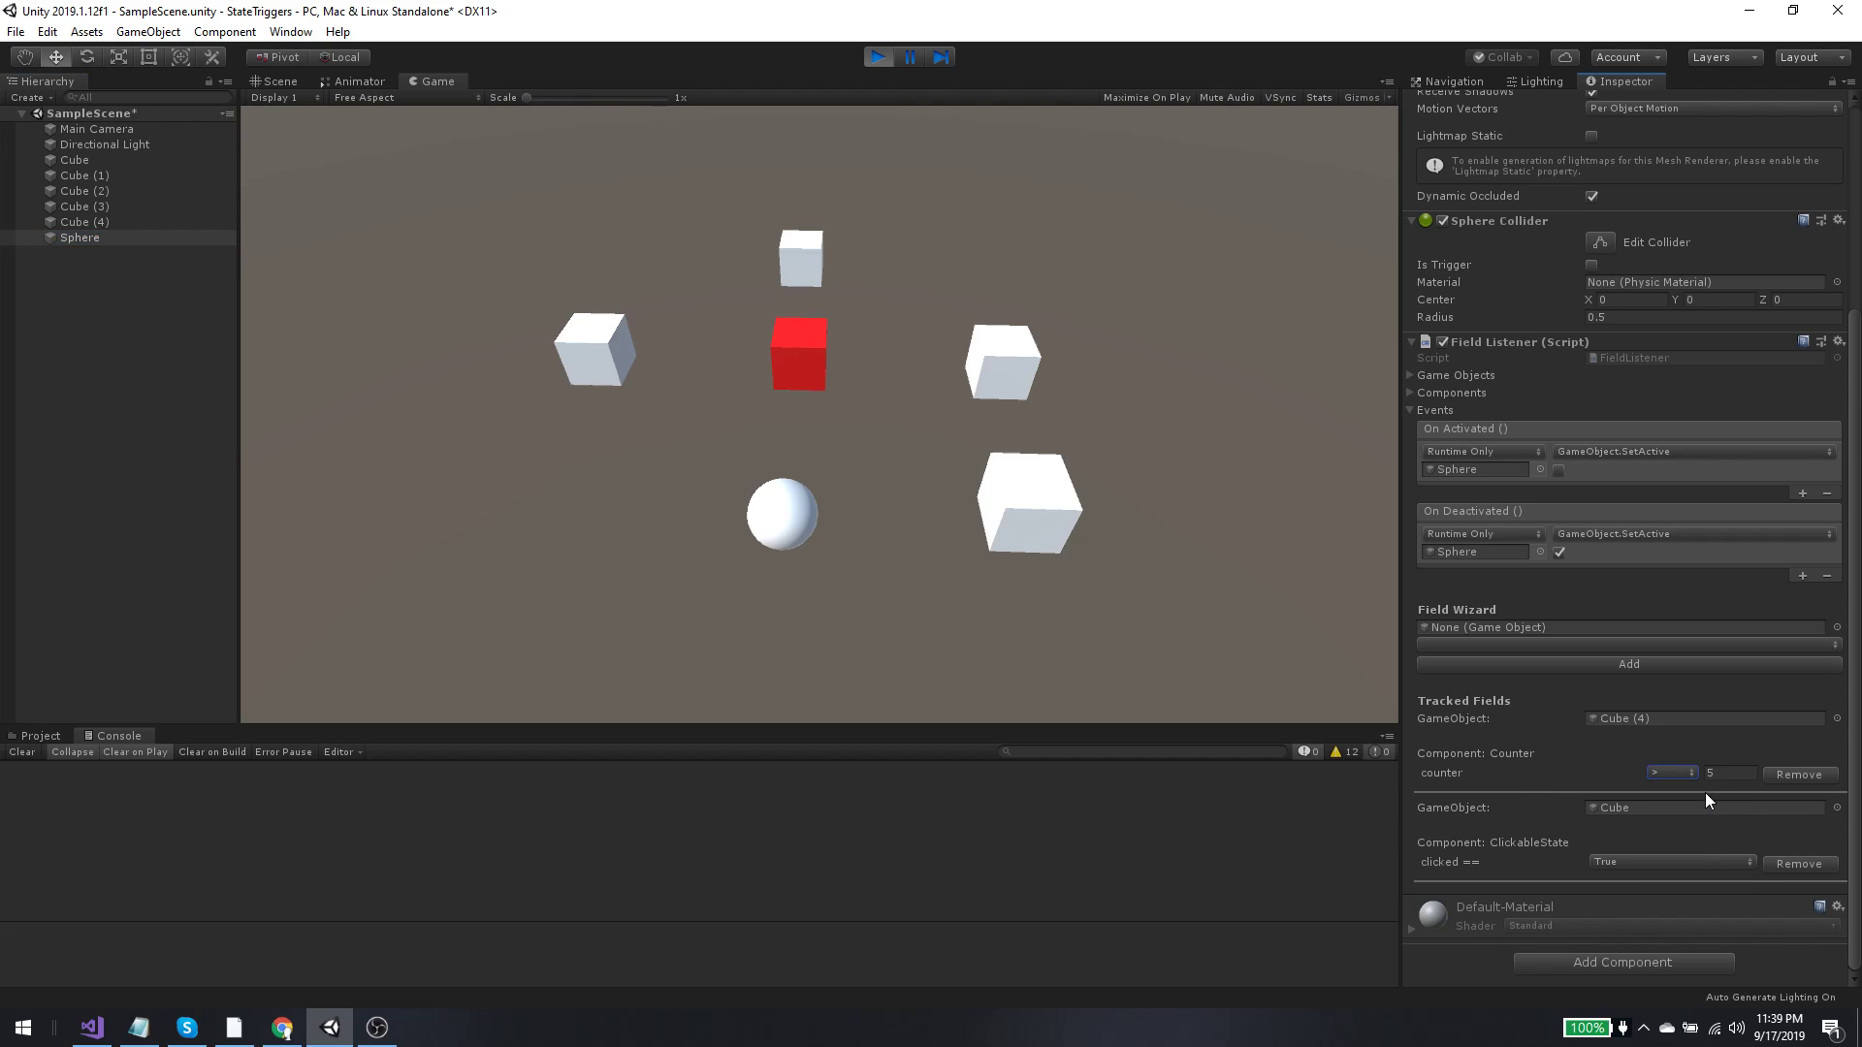
{"action": "left_click", "coordinate": [893, 470]}
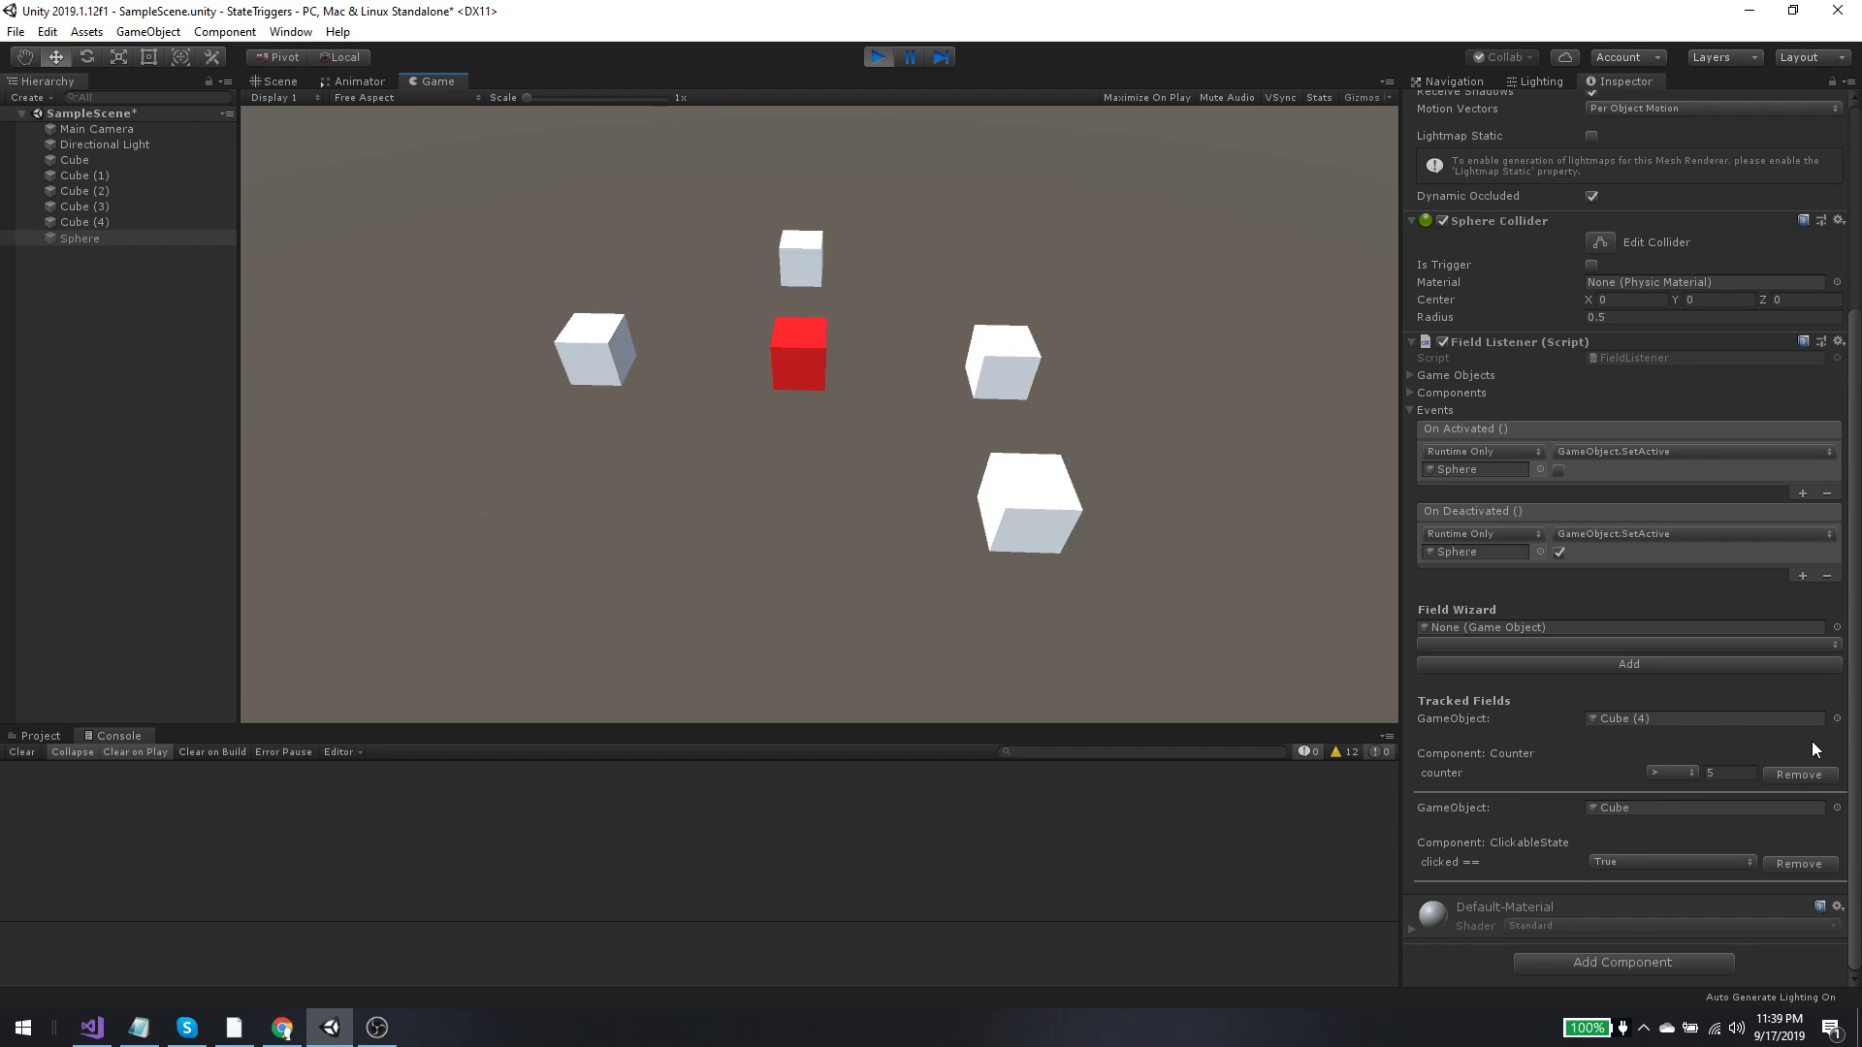
Step: Review the counter operators and the clicked values, keeping > and True, and collapse the Field Listener's Events section
{"action": "left_click", "coordinate": [1668, 773]}
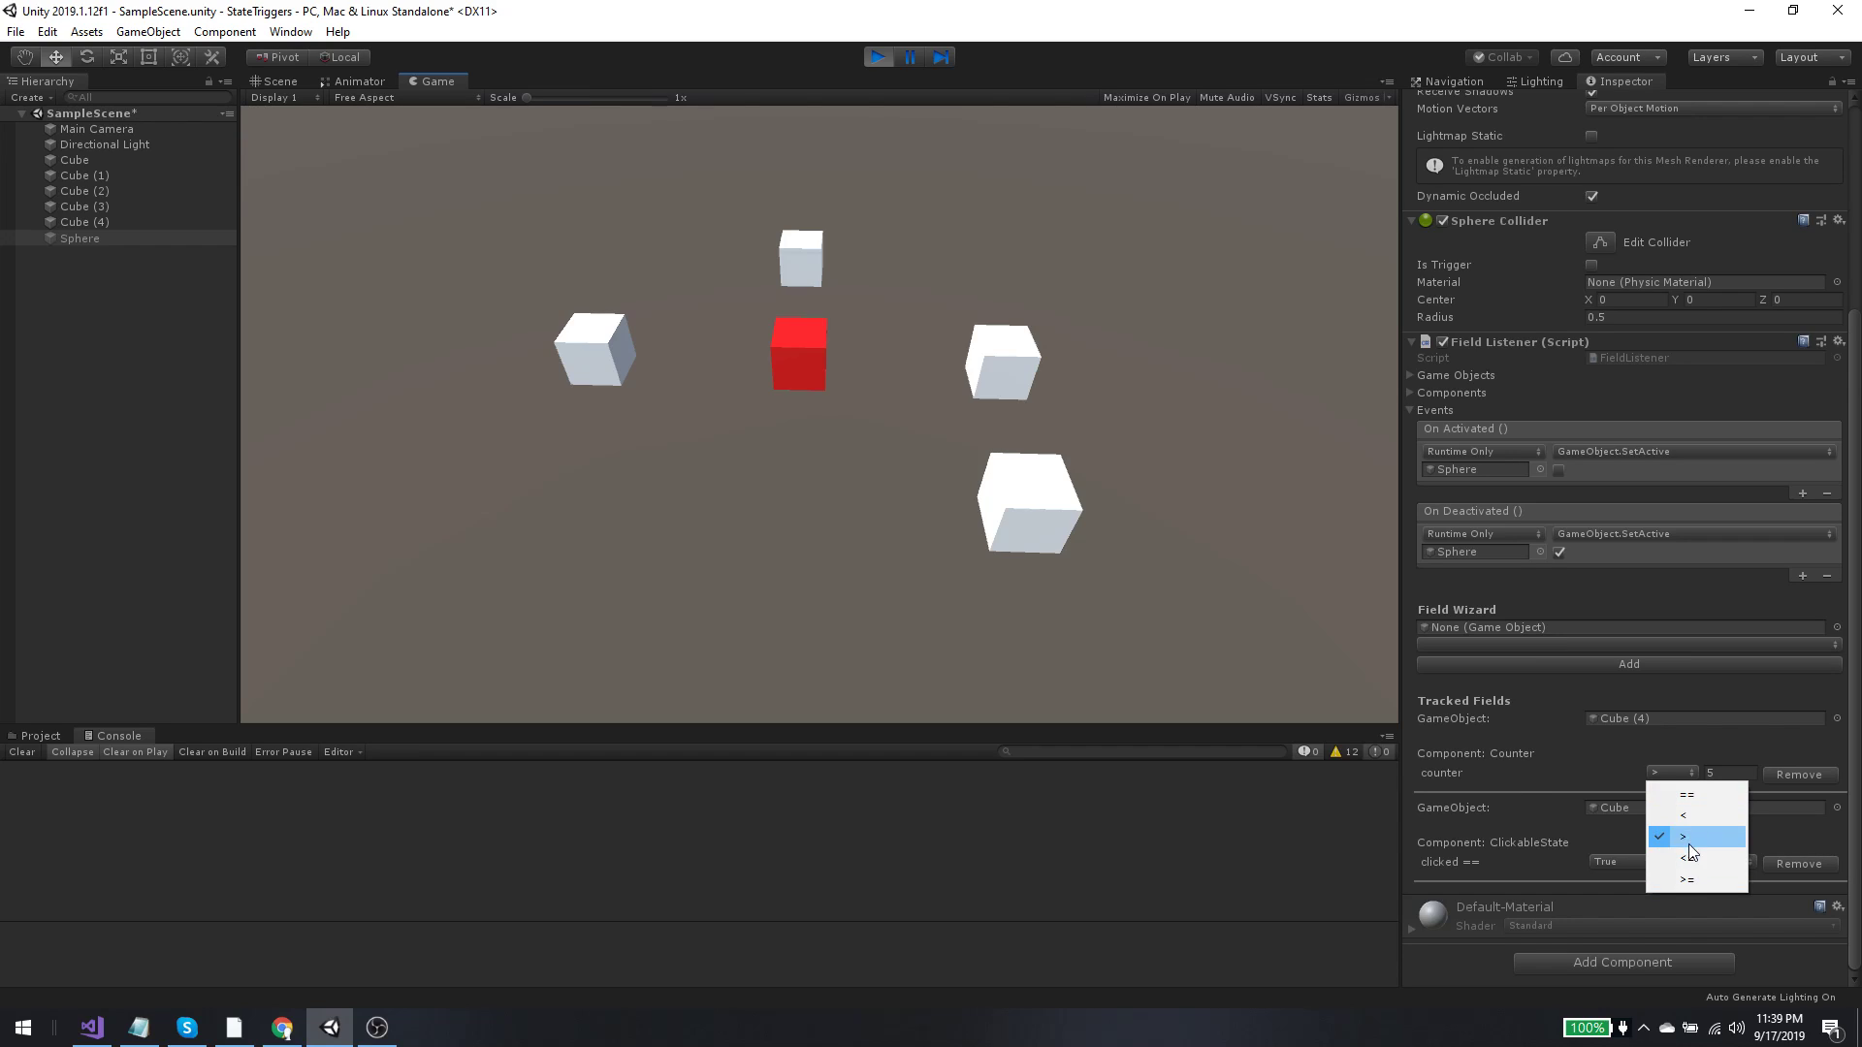
{"action": "left_click", "coordinate": [1524, 764]}
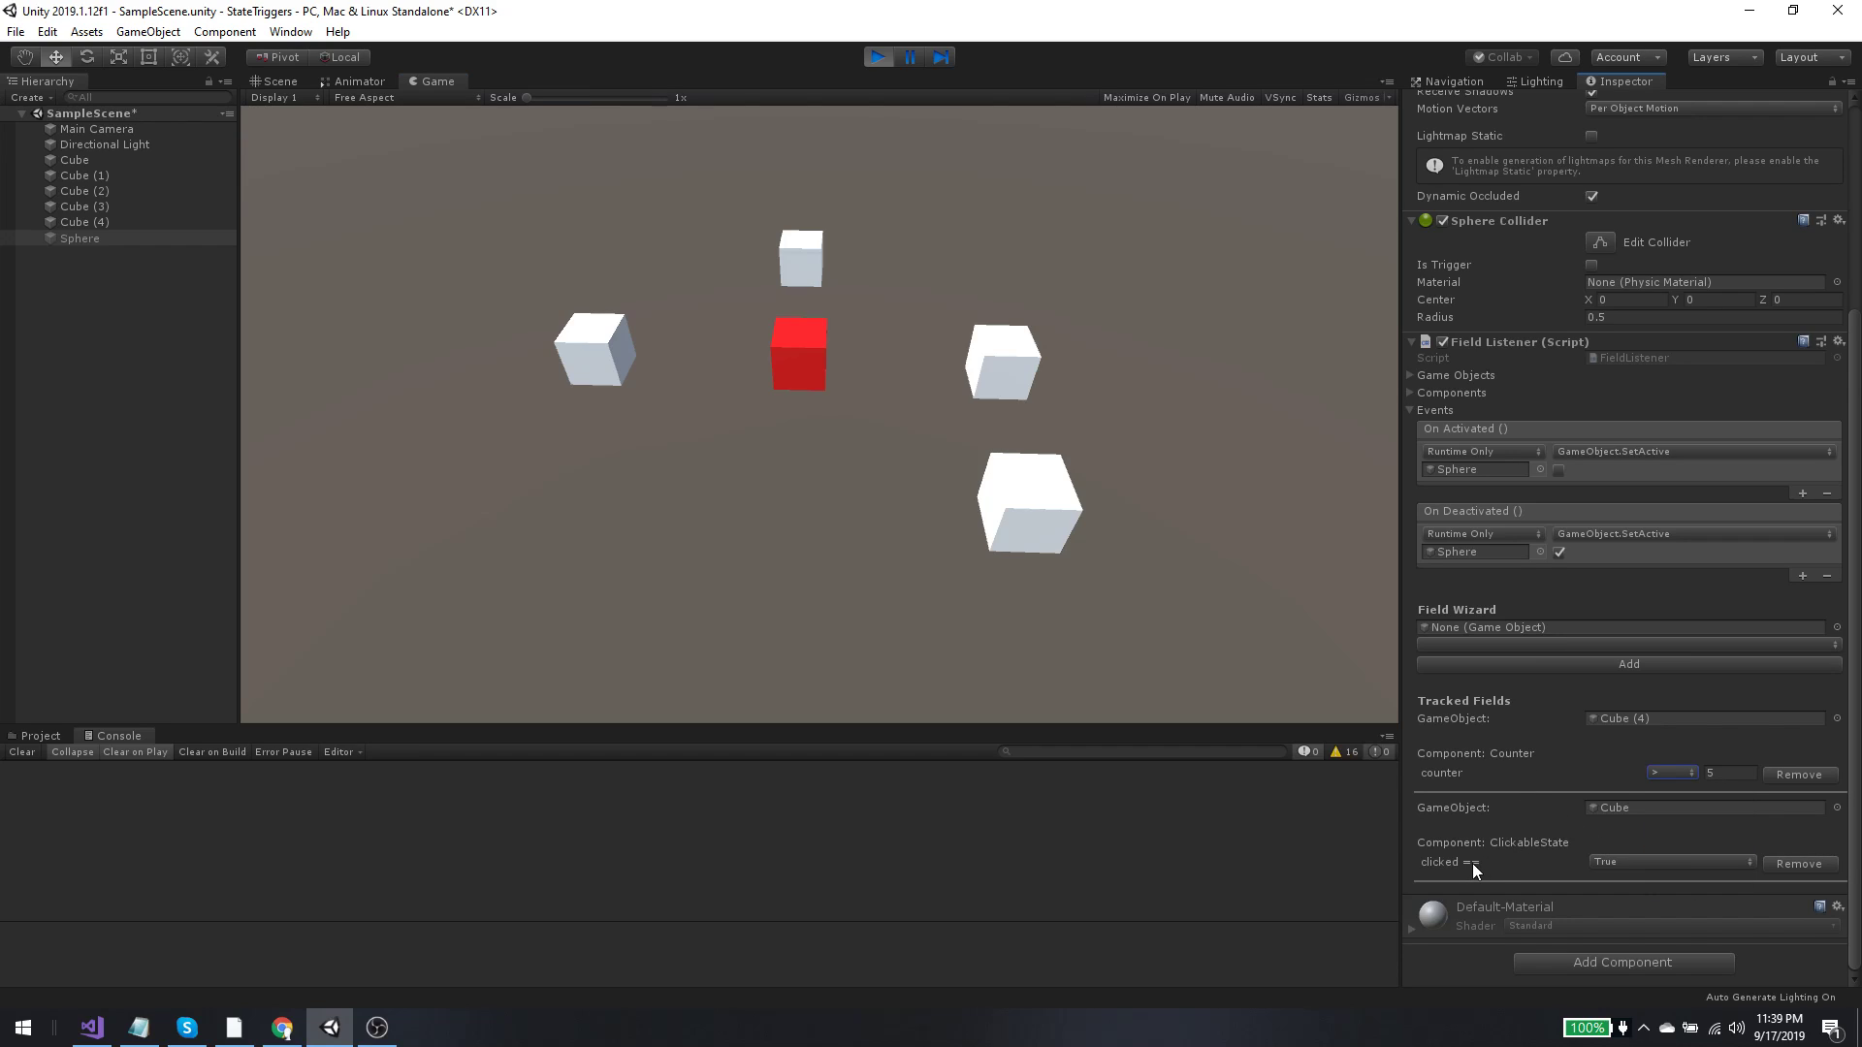
{"action": "left_click", "coordinate": [1633, 862]}
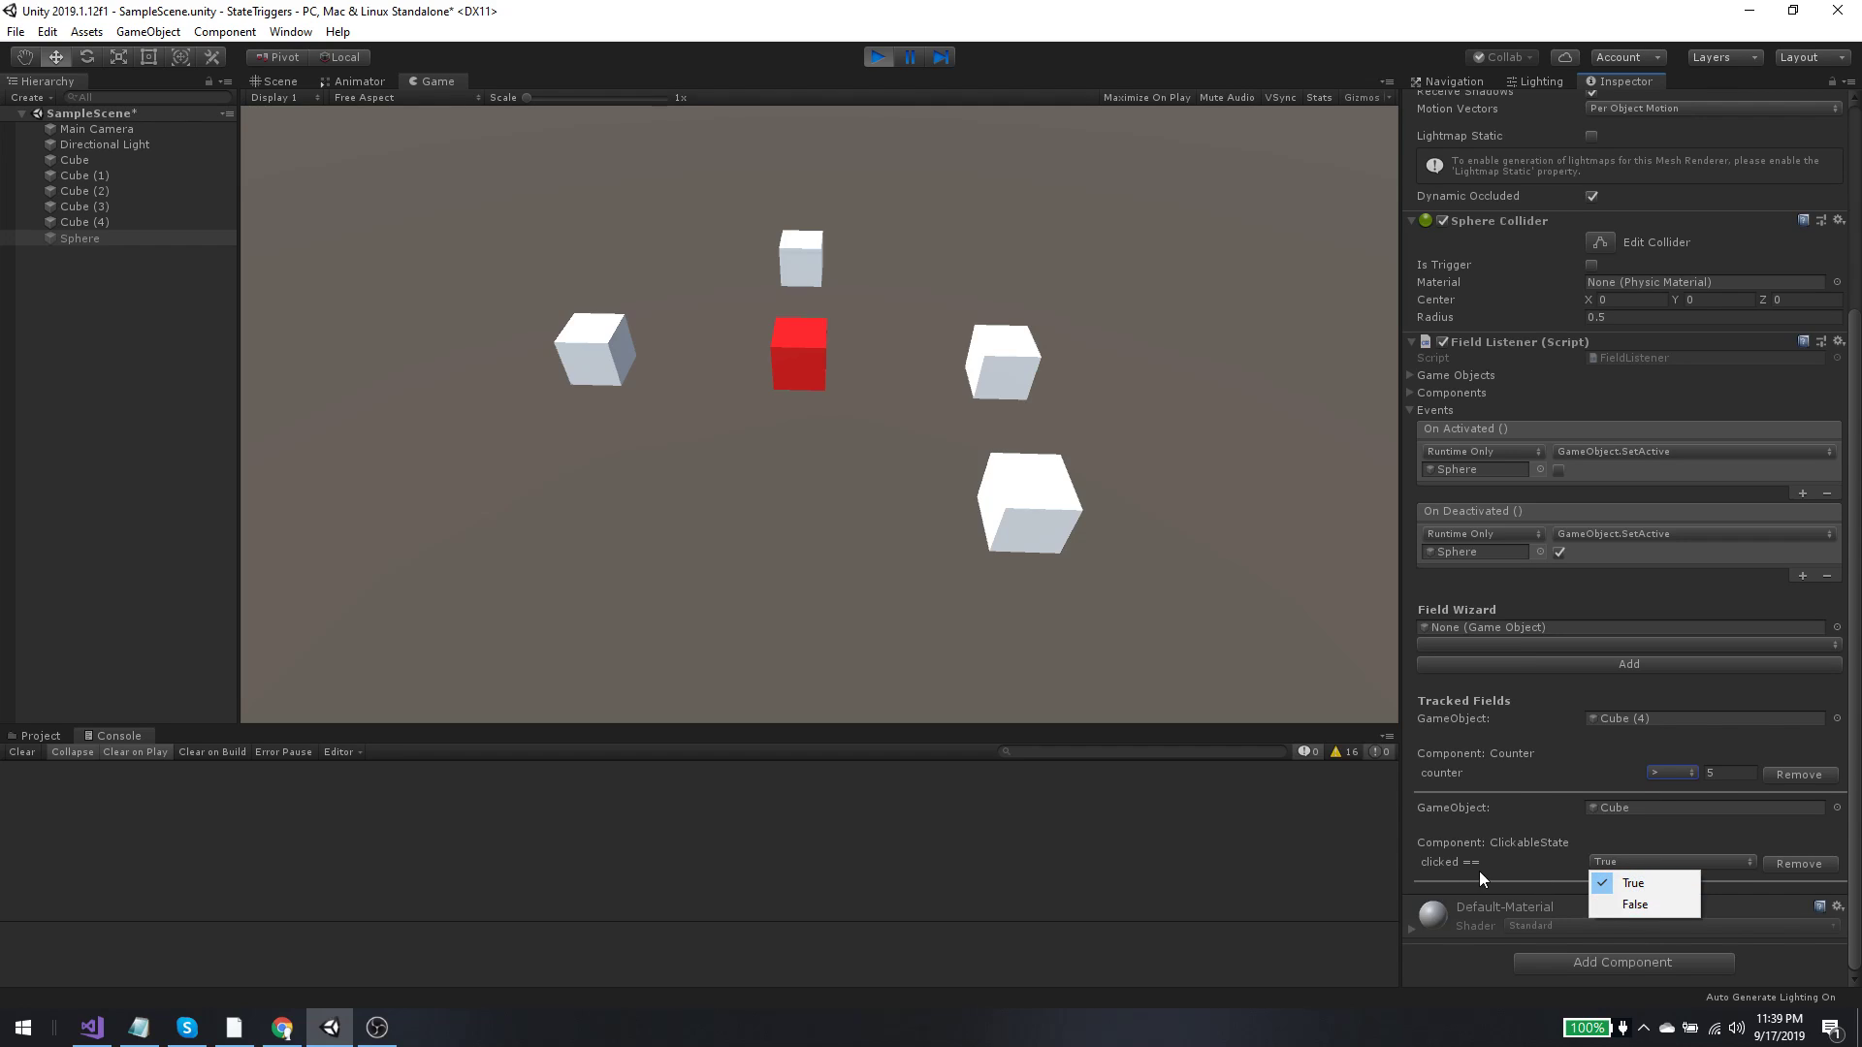
{"action": "left_click", "coordinate": [1503, 869]}
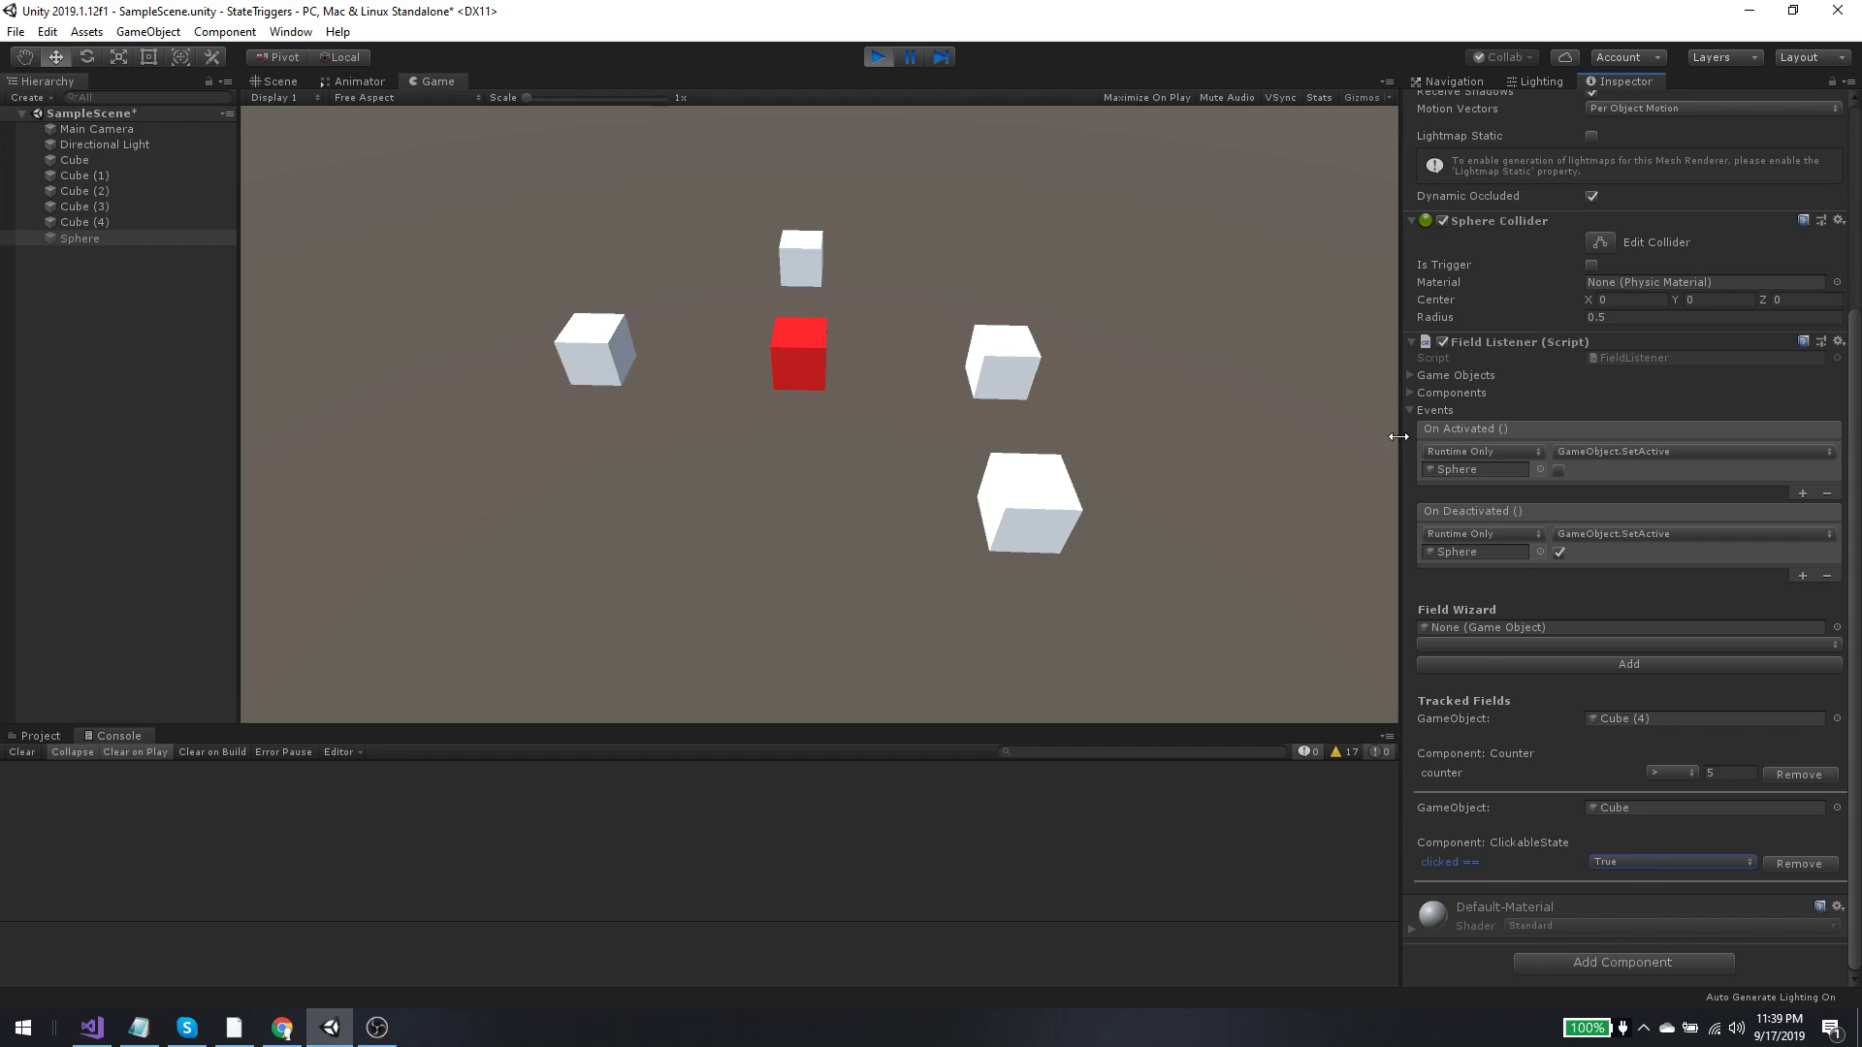
{"action": "left_click", "coordinate": [1409, 410]}
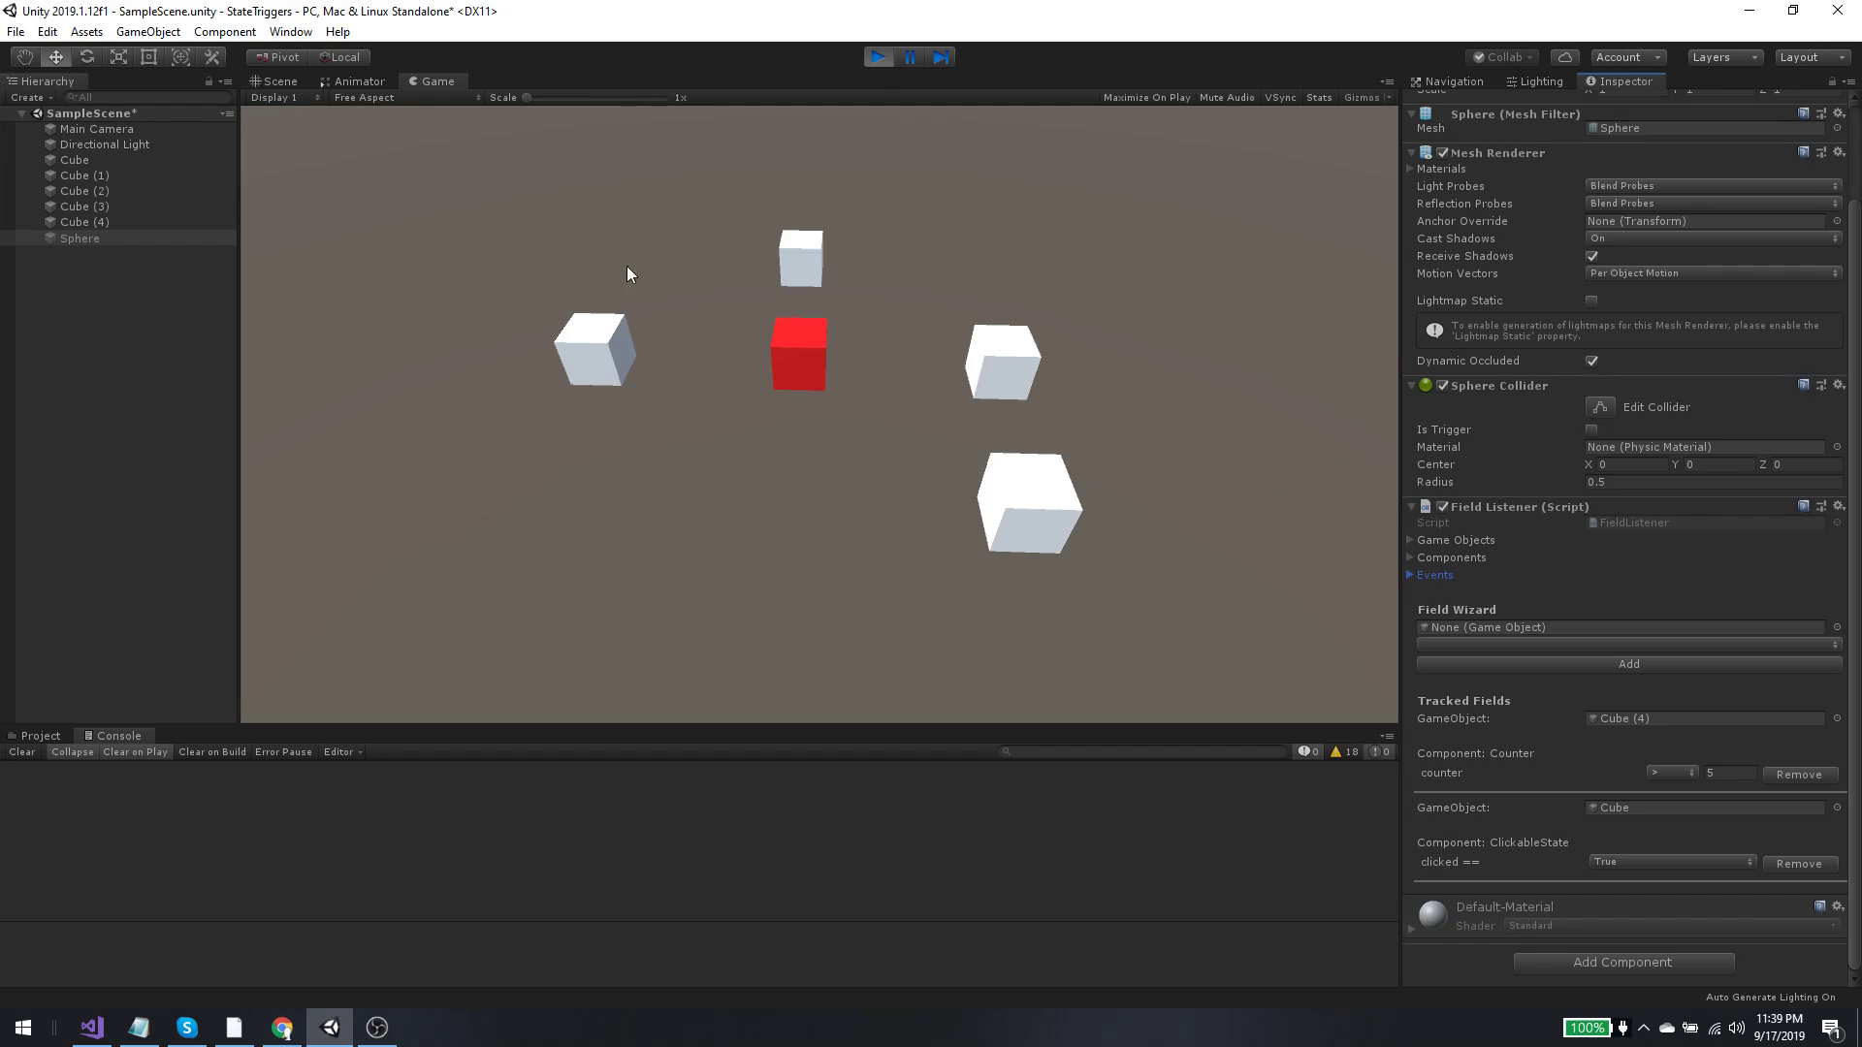